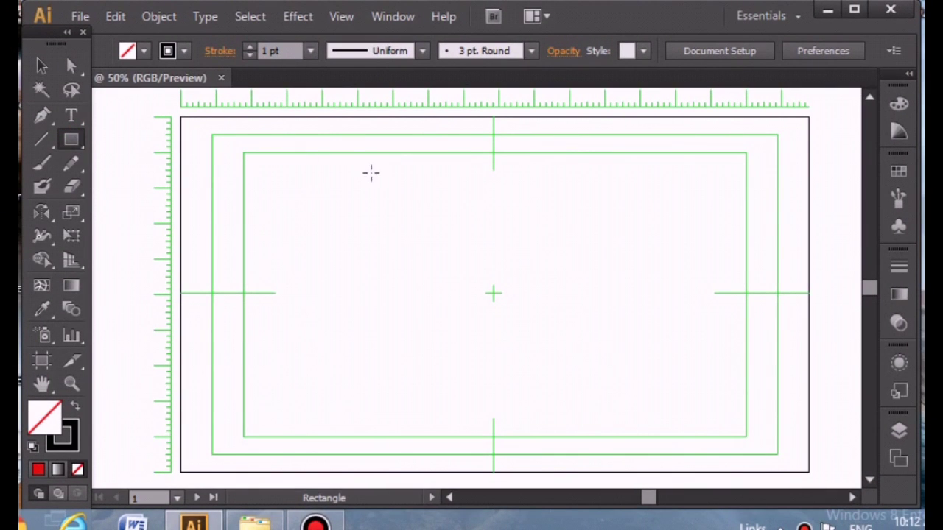
Drag out a tall narrow rectangle near the top left of the artboard
left_click_drag(343, 170, 406, 284)
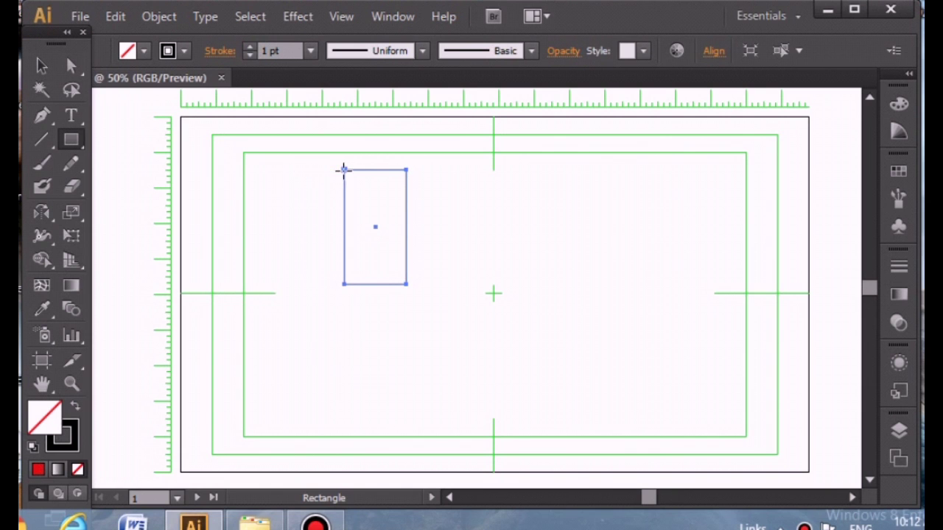
Lower the rectangle's top-left anchor to slant the roof, then make it narrower and longer
left_click(72, 65)
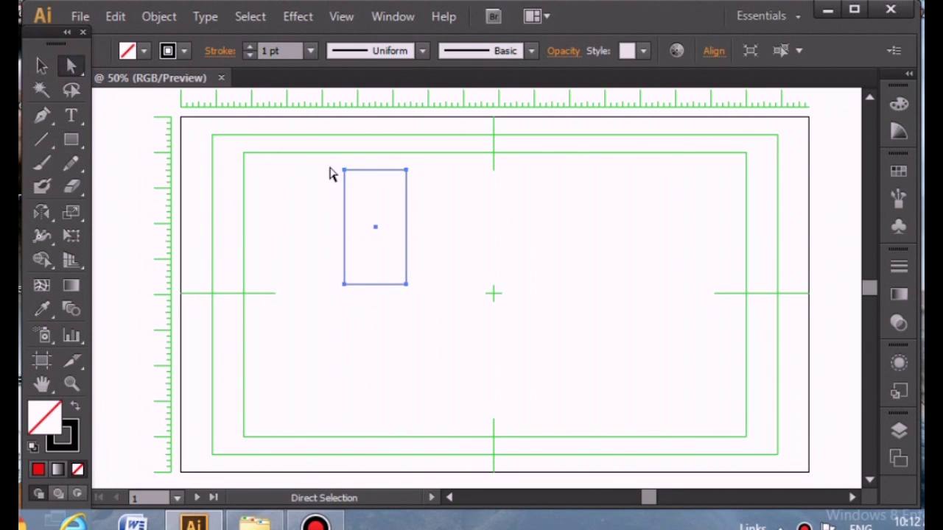
left_click(344, 171)
left_click_drag(344, 172, 344, 213)
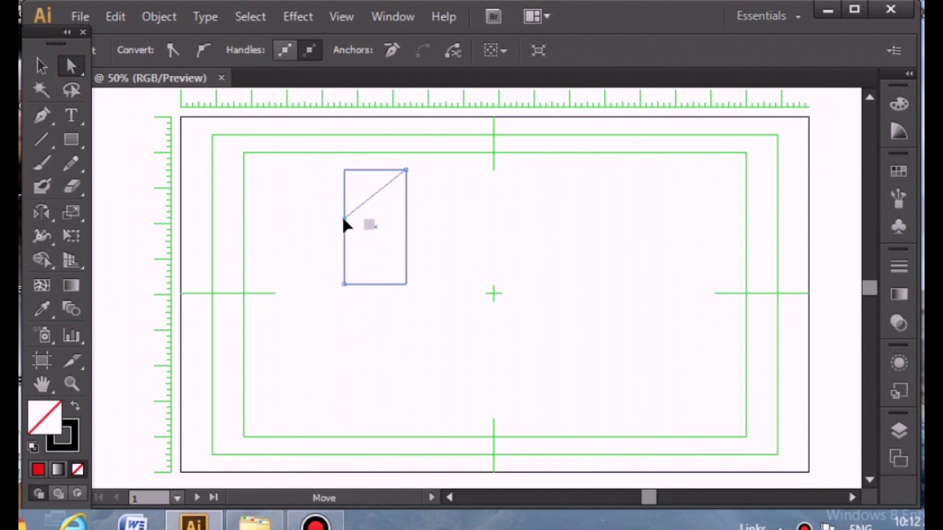
left_click(42, 65)
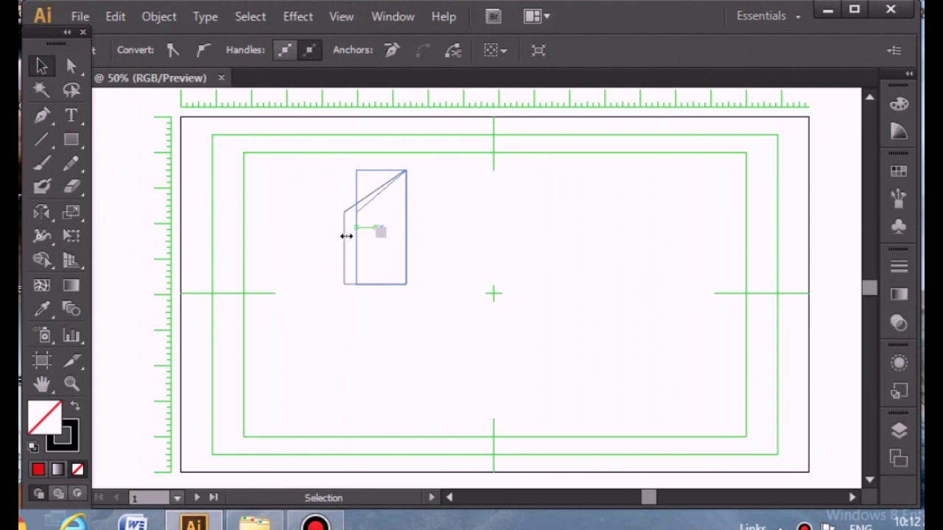
left_click_drag(344, 226, 357, 227)
left_click_drag(381, 284, 383, 296)
left_click(468, 229)
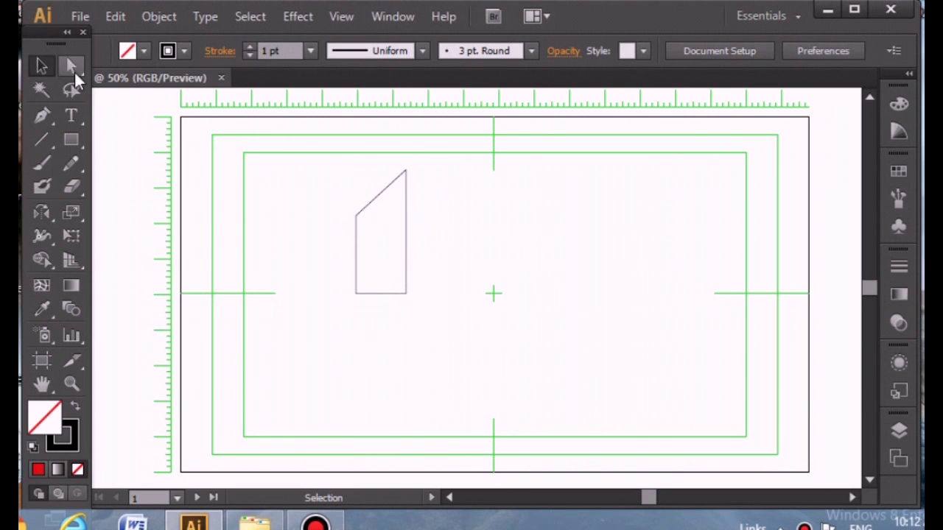
Copy and paste the slanted building, placing the copy beside the original with tops aligned
left_click(359, 228)
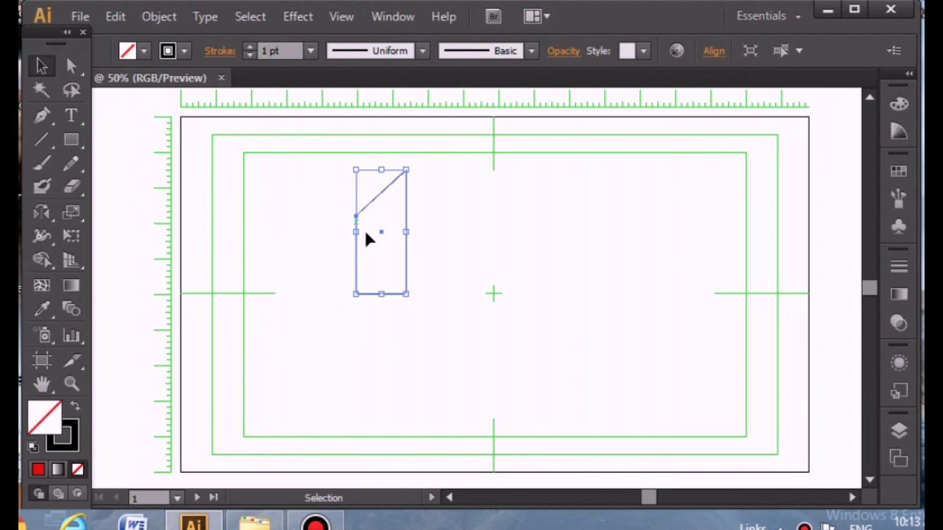
key("a")
key("v")
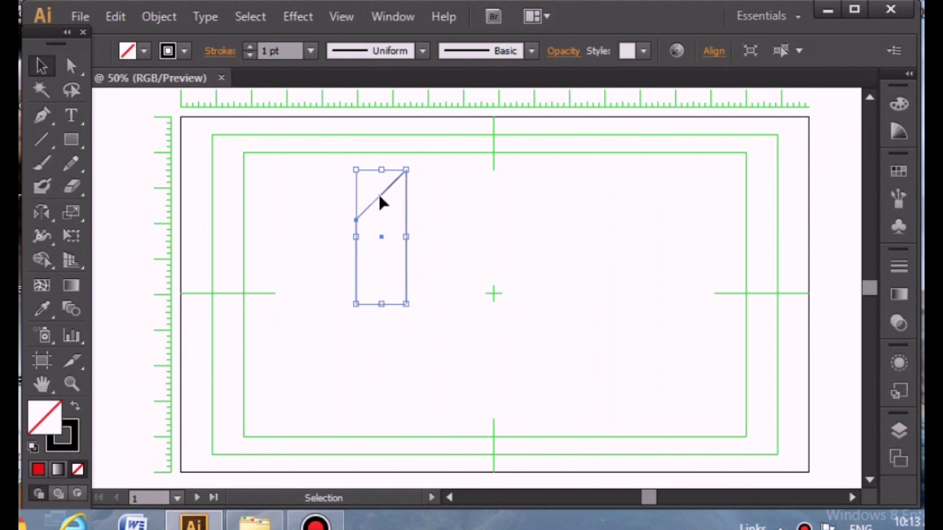
left_click_drag(379, 198, 427, 200)
key("ctrl+z")
key("ctrl+c")
key("ctrl+v")
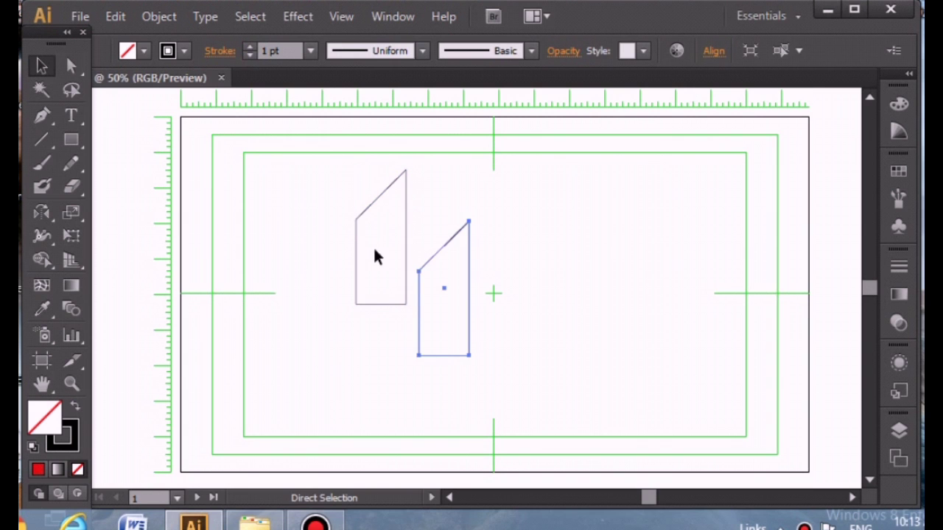
left_click_drag(434, 262, 439, 219)
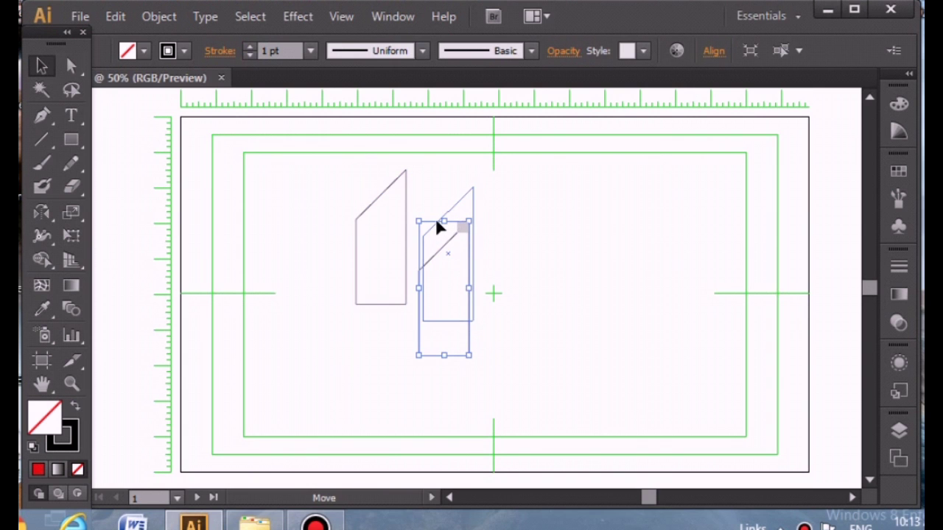
left_click_drag(437, 215, 436, 210)
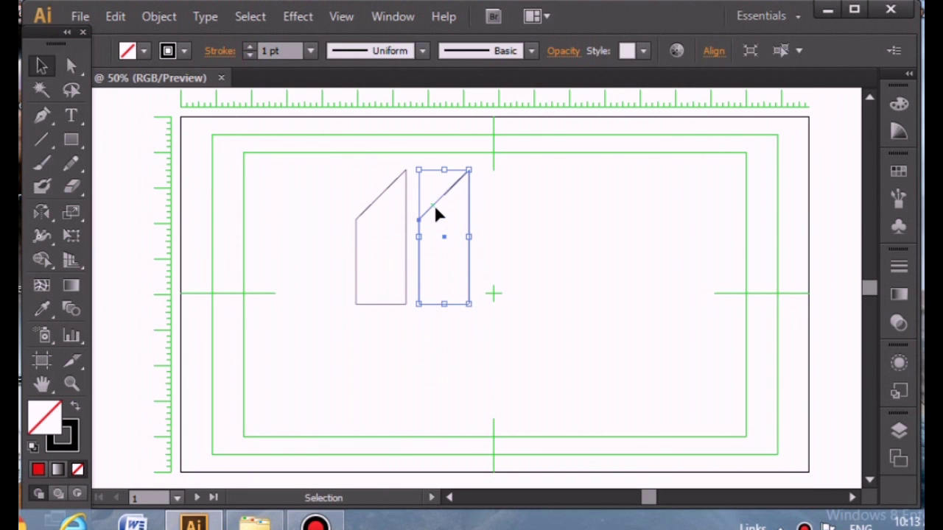
Reflect the copy across the vertical axis, undoing a first wrong reflection
right_click(436, 214)
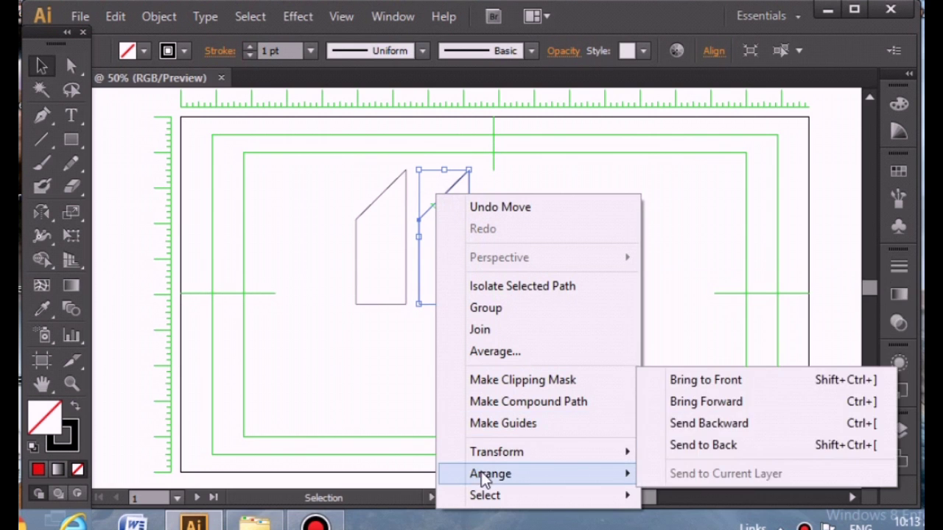
mouse_move(540, 452)
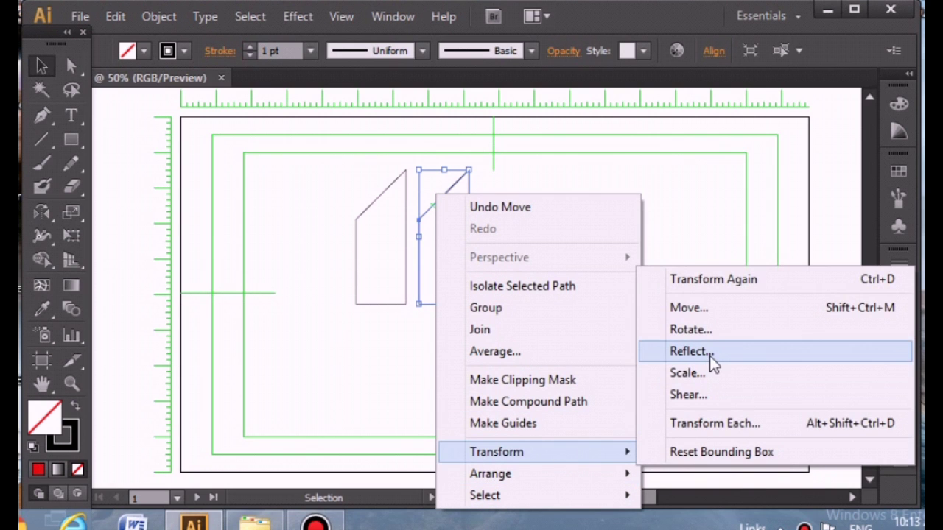
left_click(711, 351)
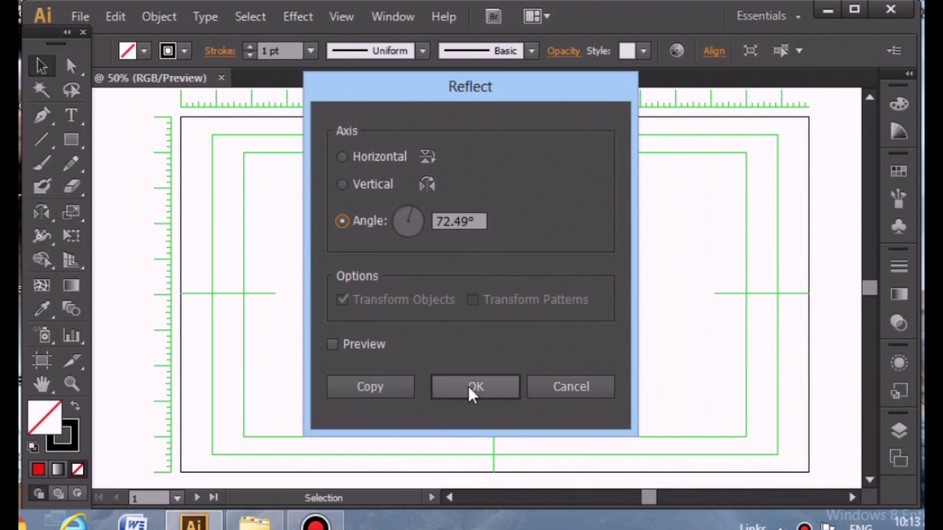
left_click(472, 385)
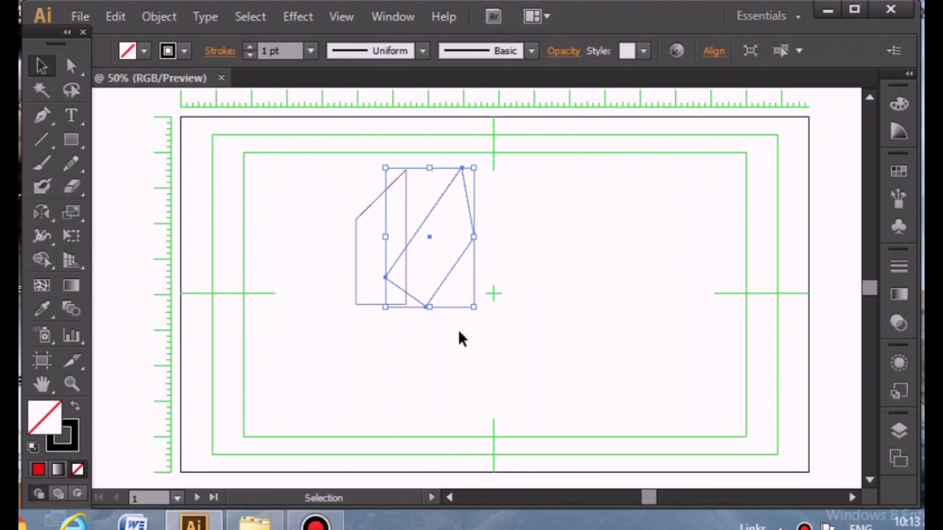
key("ctrl+z")
right_click(444, 246)
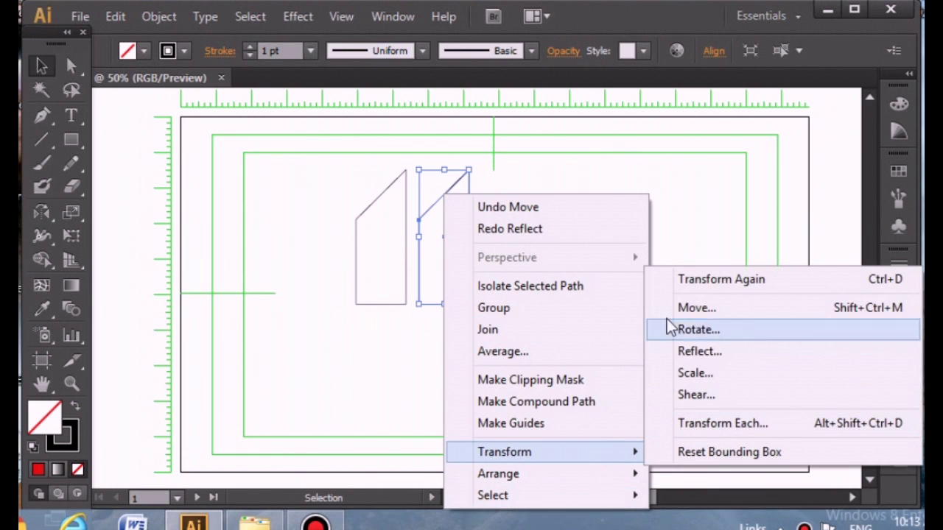
mouse_move(504, 452)
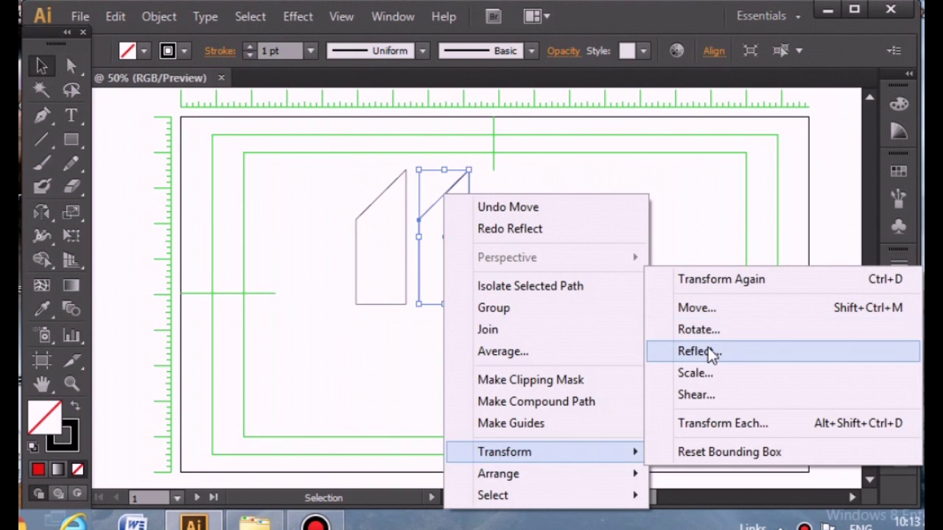
left_click(710, 353)
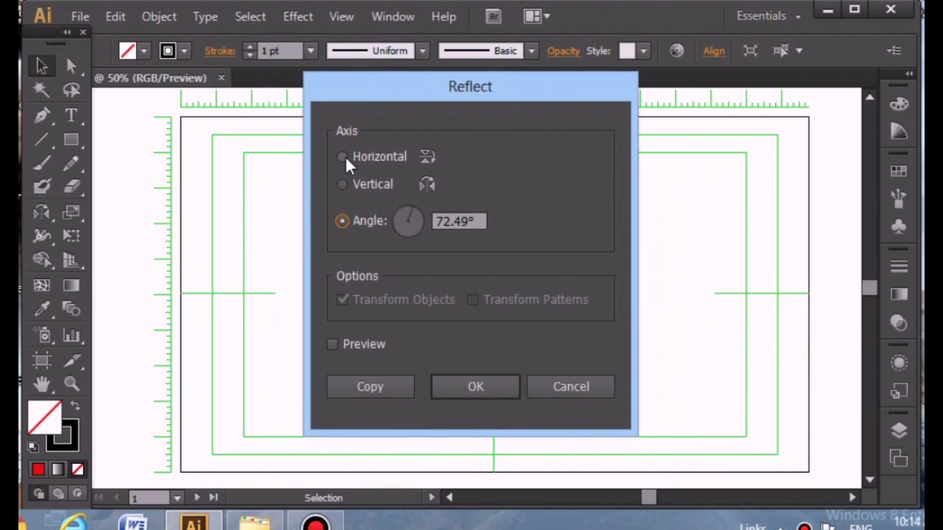
left_click(348, 185)
left_click(476, 386)
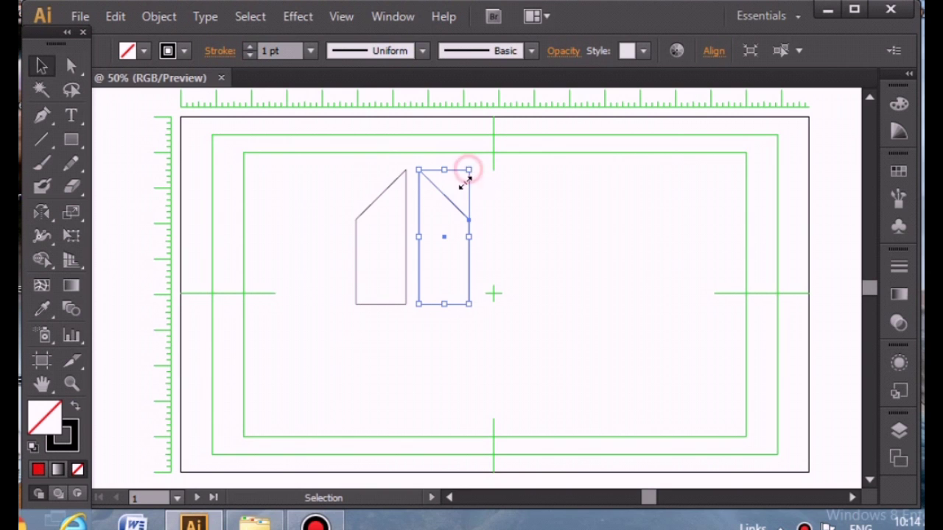
Shorten and slightly widen the mirrored building, then place a copy of the left building at the right
left_click_drag(469, 170, 459, 198)
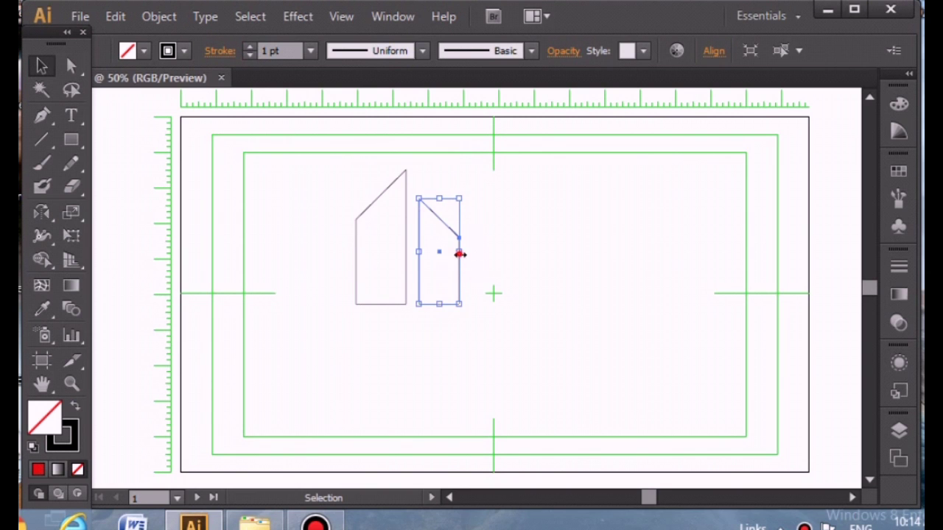
left_click_drag(460, 254, 467, 254)
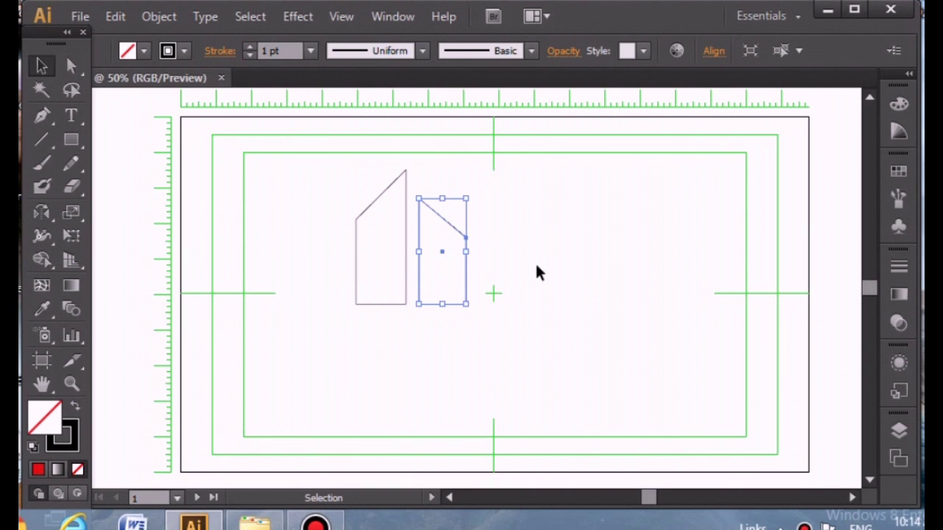
left_click(400, 299)
key("ctrl+c")
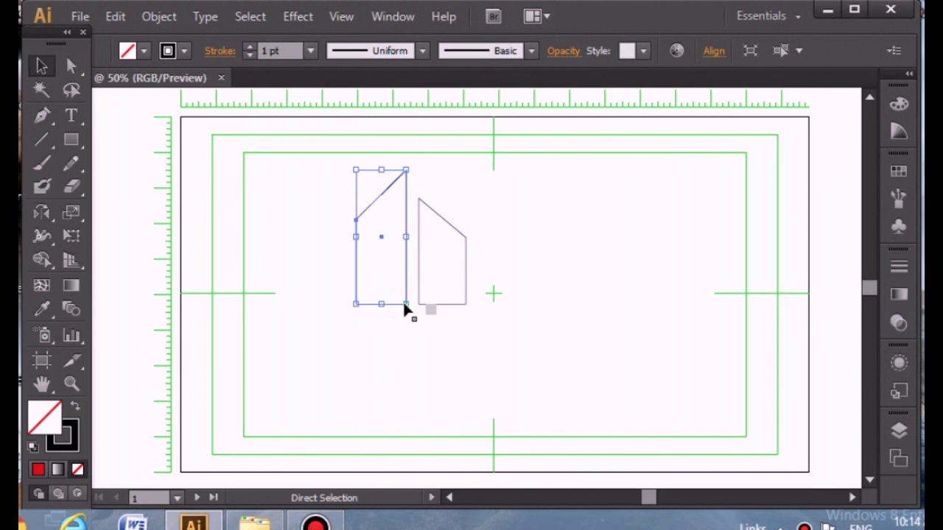
key("ctrl+v")
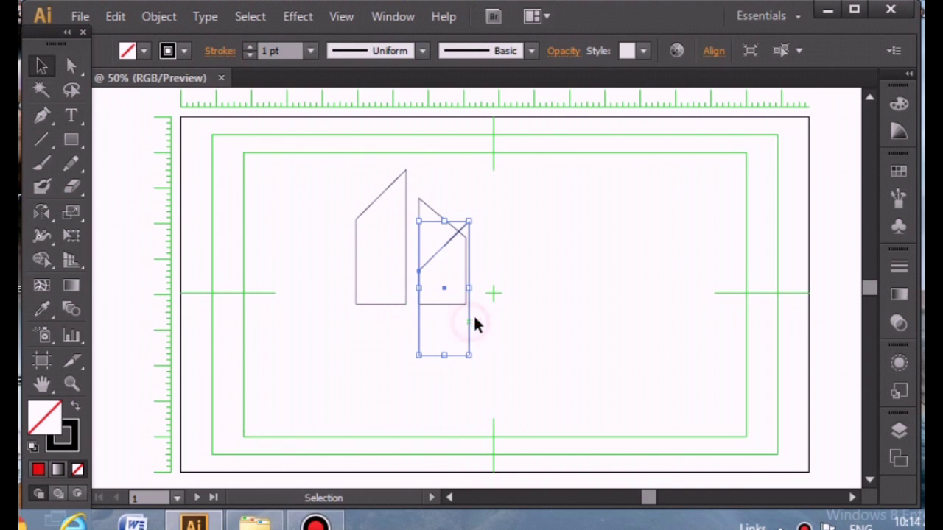
left_click_drag(471, 319, 524, 266)
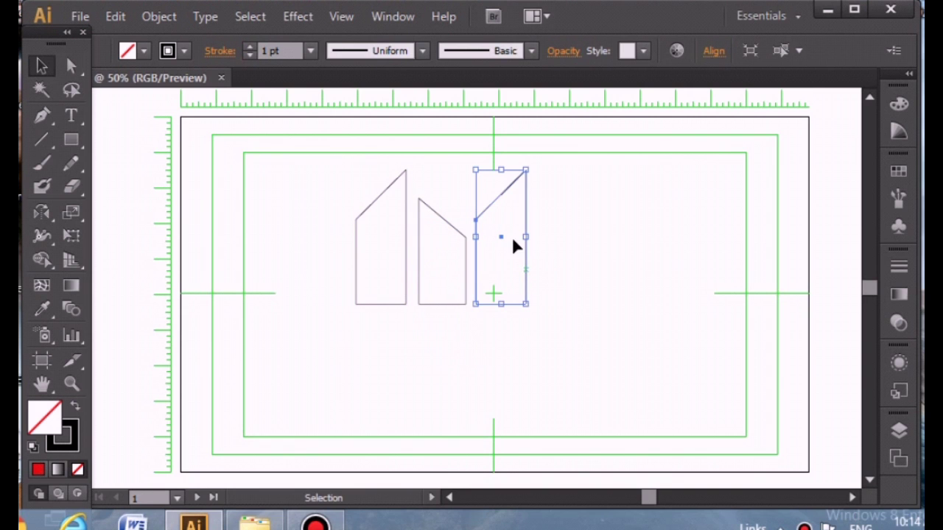
Raise the third building's left roof anchor to give it a gentler slope
key("a")
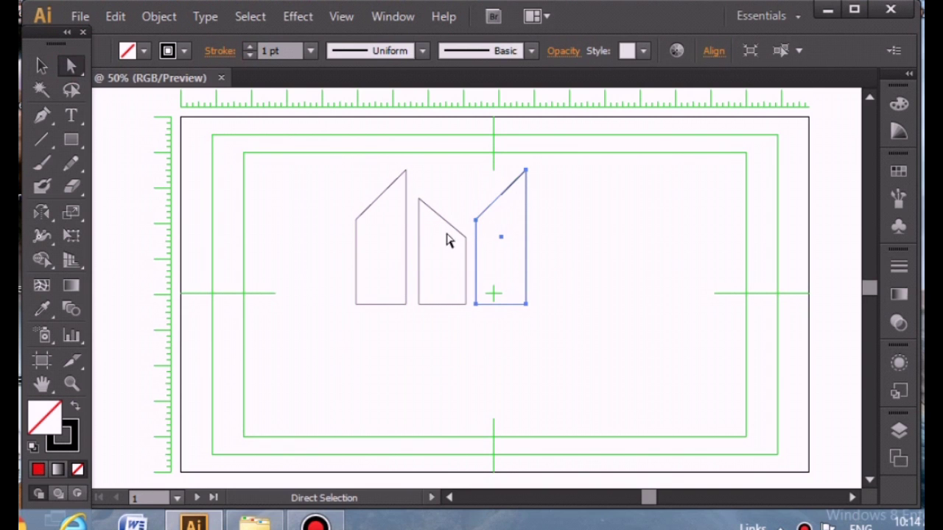
left_click_drag(478, 219, 477, 197)
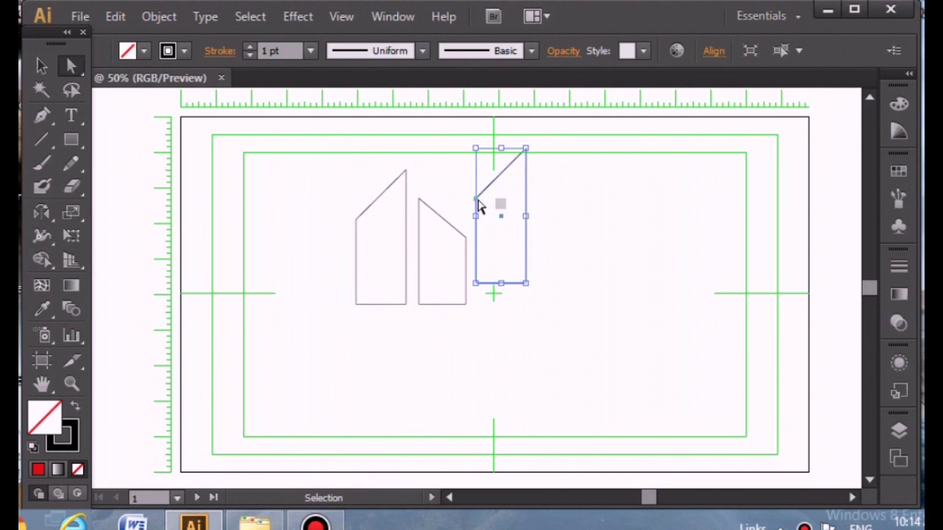
key("ctrl+z")
left_click(475, 220)
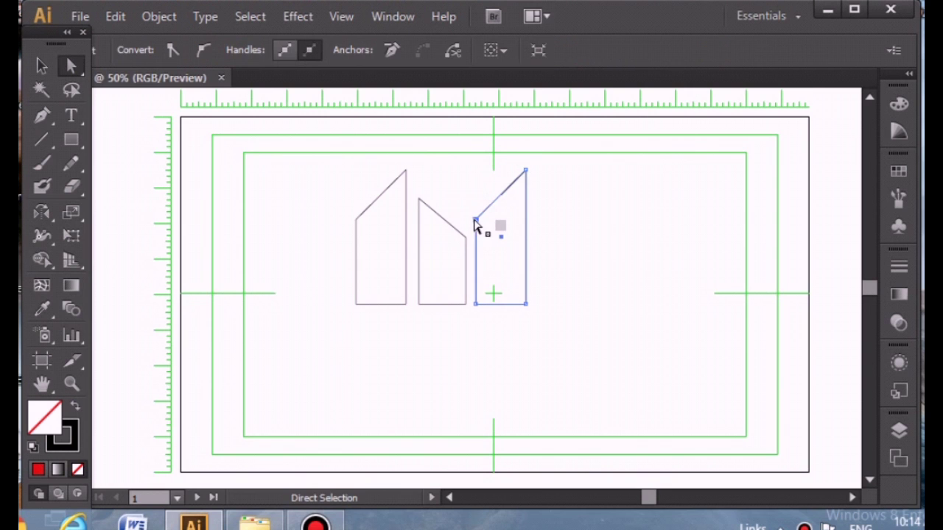
left_click_drag(475, 220, 476, 200)
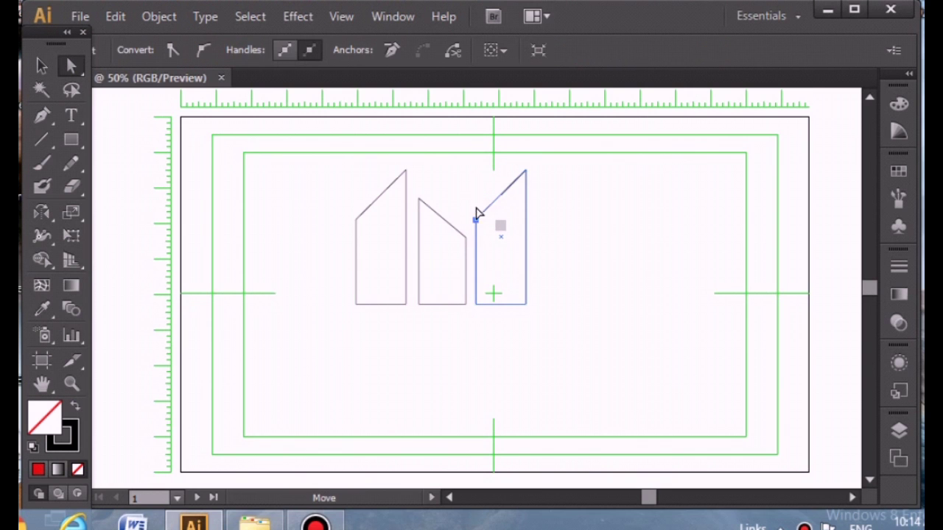
left_click(580, 260)
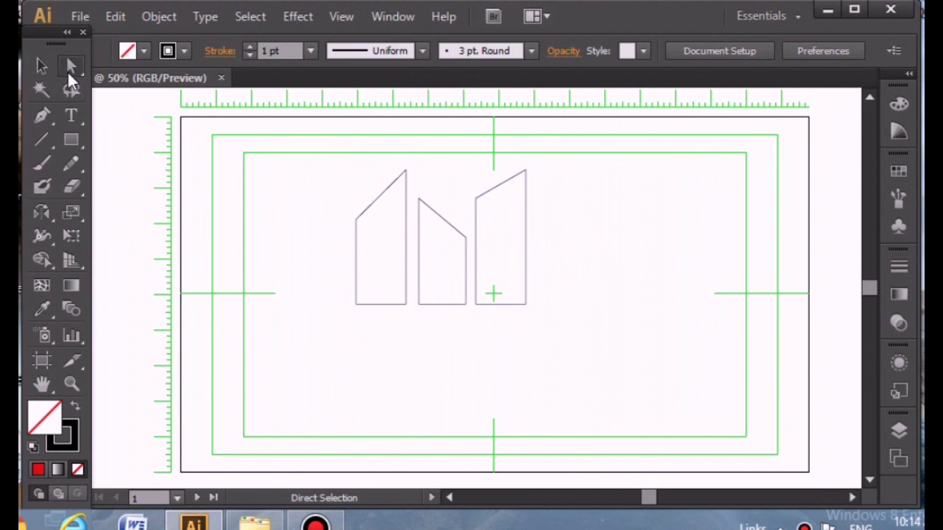
left_click(526, 285)
Undo a stray paste and Alt-drag a copy of the middle building to the row's right end
key("ctrl+v")
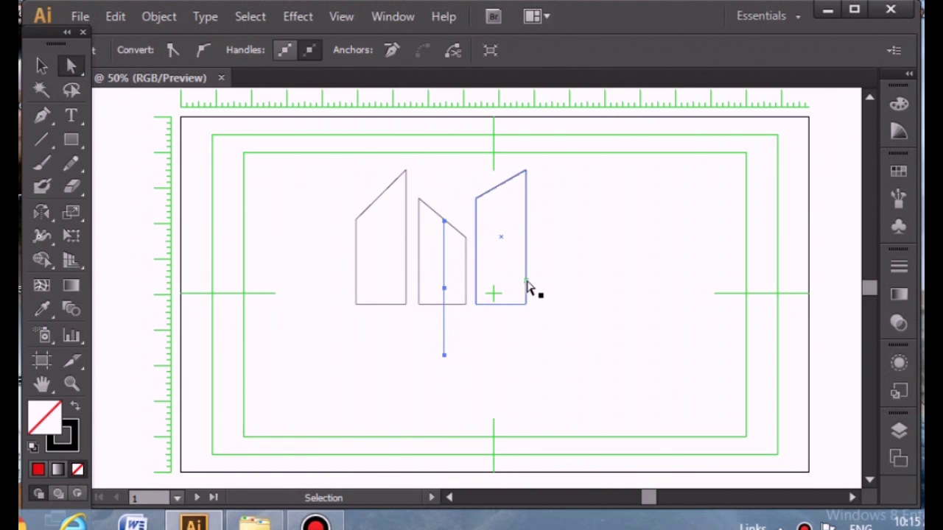
left_click(446, 316)
key("ctrl+z")
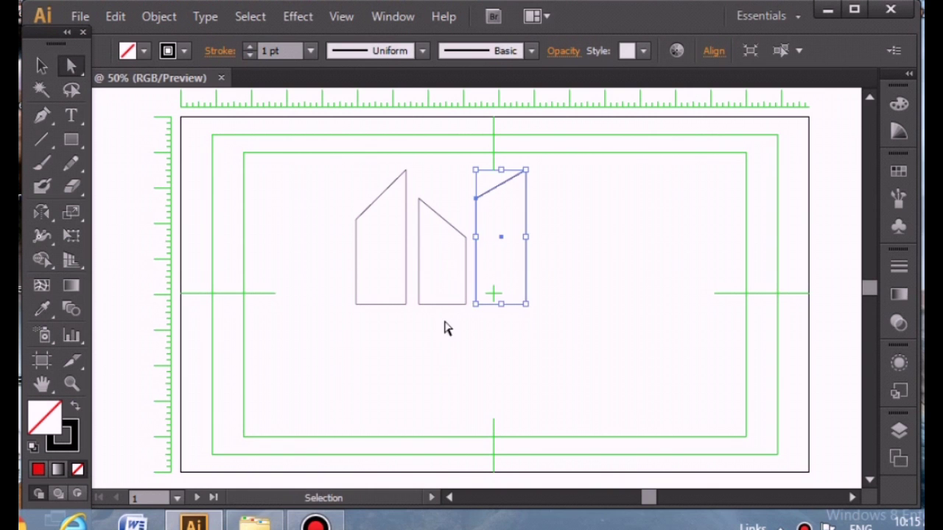
left_click(42, 65)
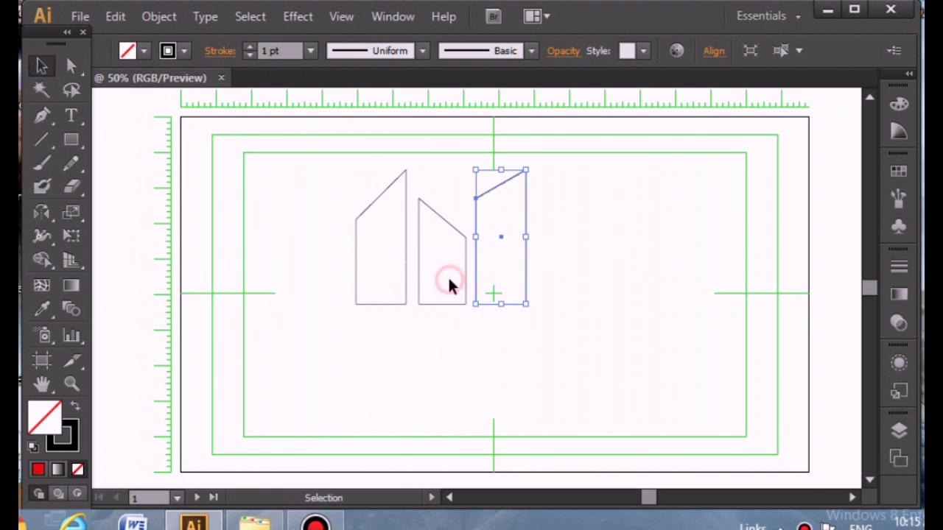
left_click(448, 296)
key("a")
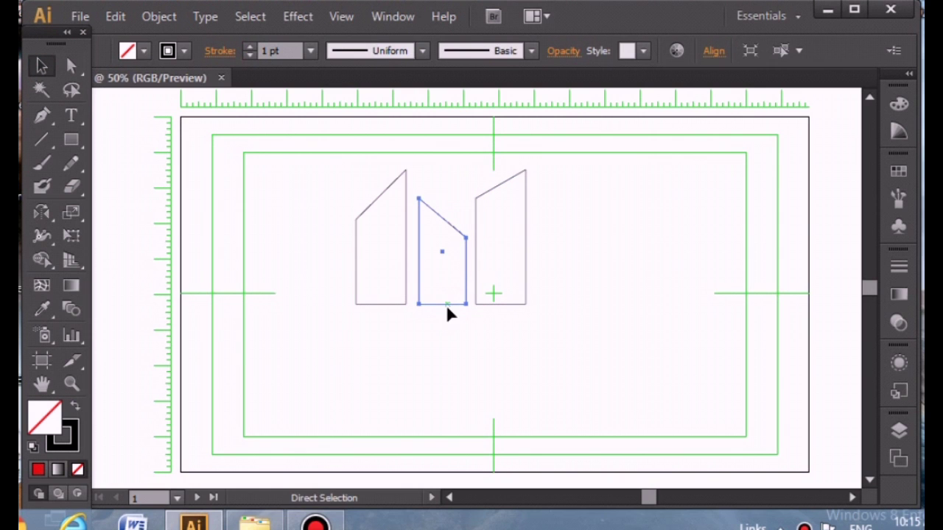
key("v")
left_click_drag(442, 268, 443, 305)
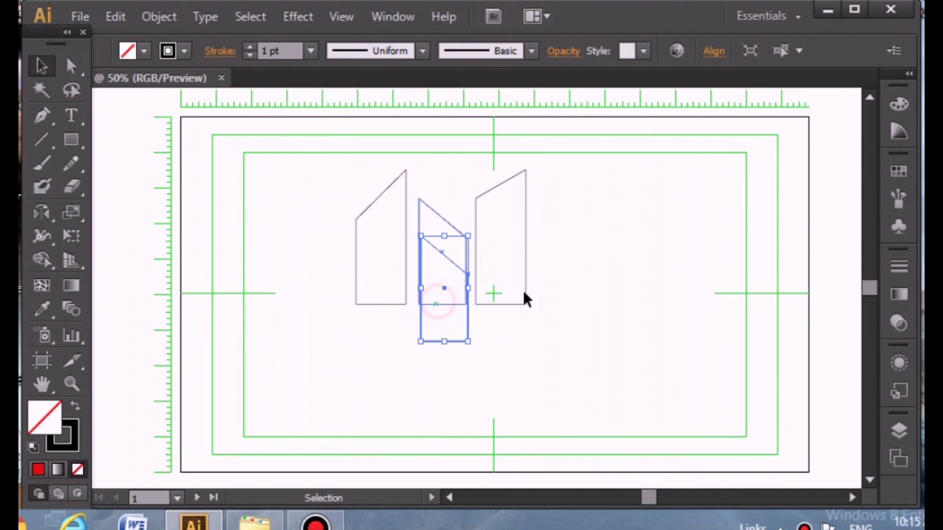
left_click_drag(524, 298, 558, 310)
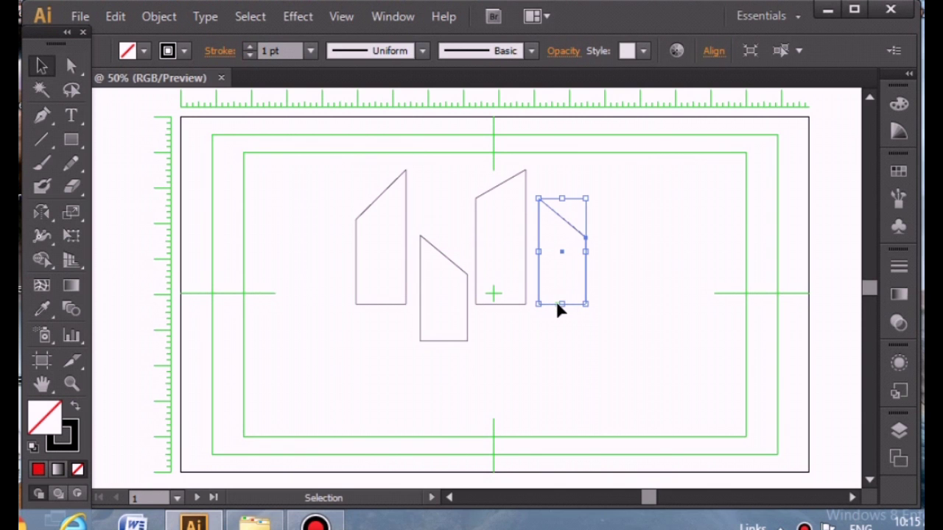
Raise the lowered middle building so it shares the baseline with the others
left_click(467, 321)
left_click_drag(440, 326, 432, 291)
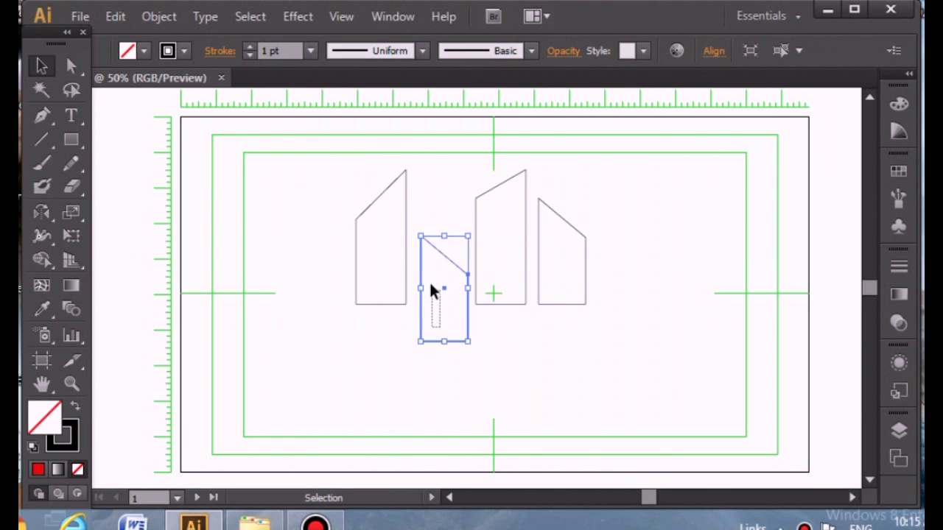
left_click(147, 140)
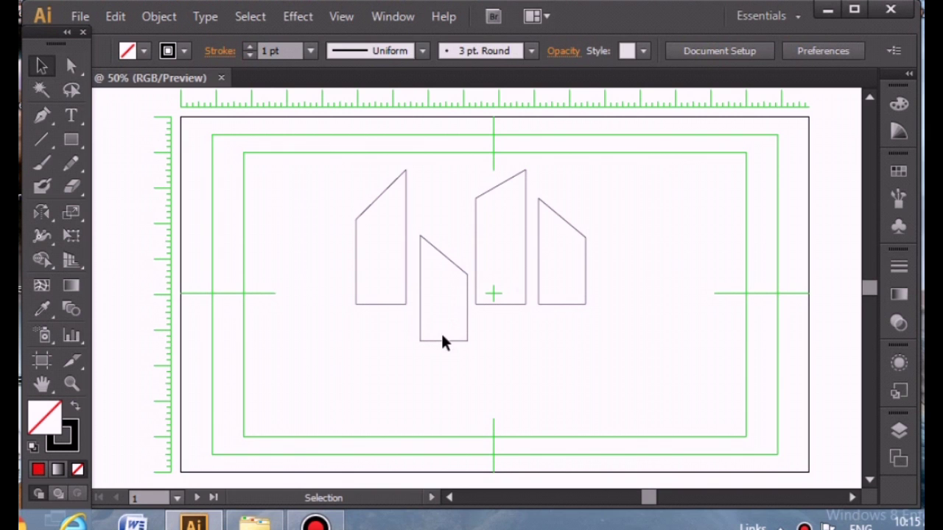
left_click_drag(451, 347, 444, 298)
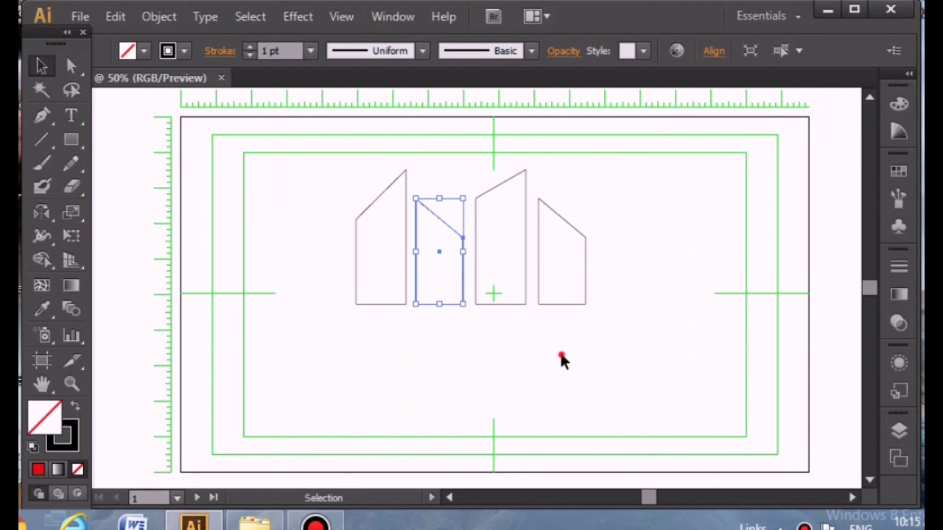
left_click(560, 346)
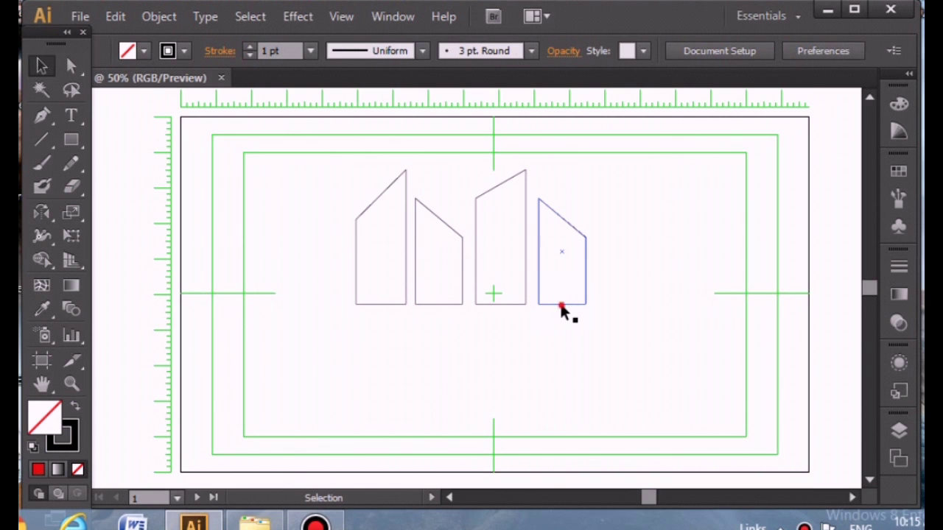
left_click(562, 303)
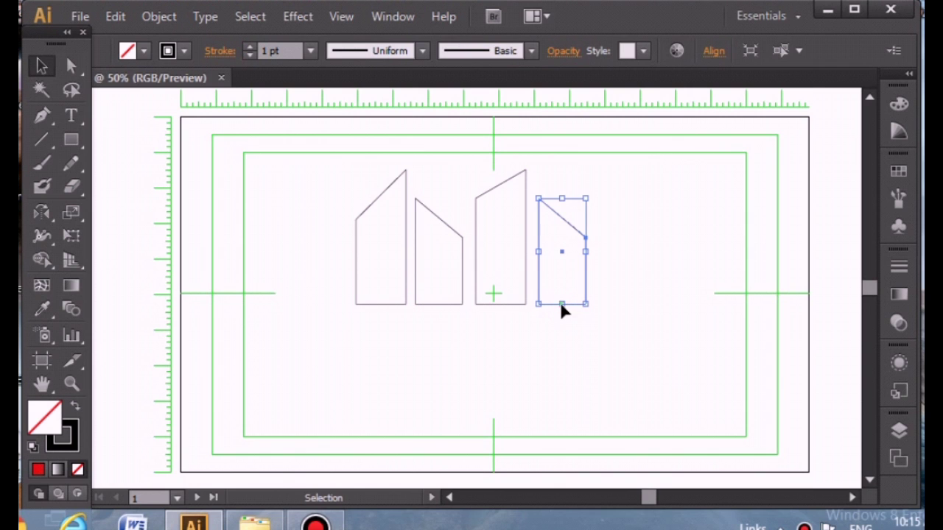
Flip the rightmost building's roof slope by moving its top anchors, then shorten it
left_click(71, 65)
left_click_drag(586, 238, 587, 175)
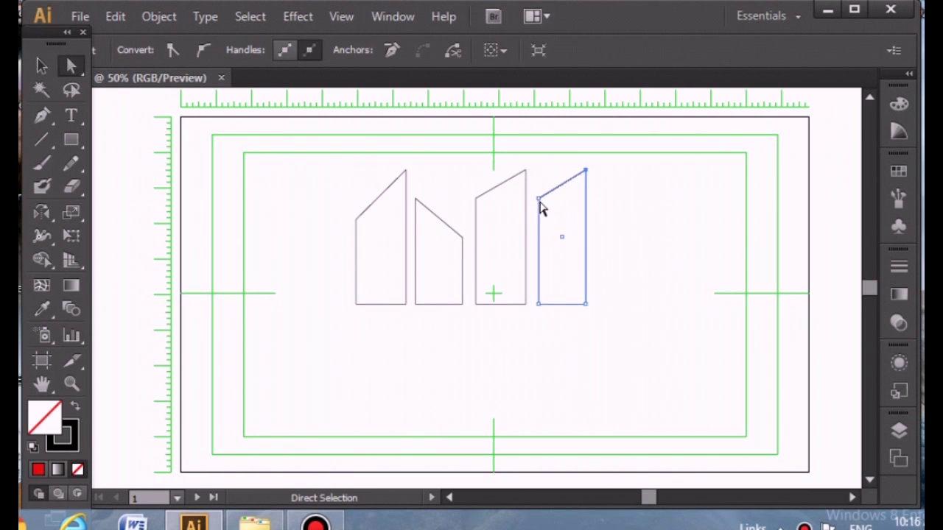
left_click_drag(539, 200, 539, 213)
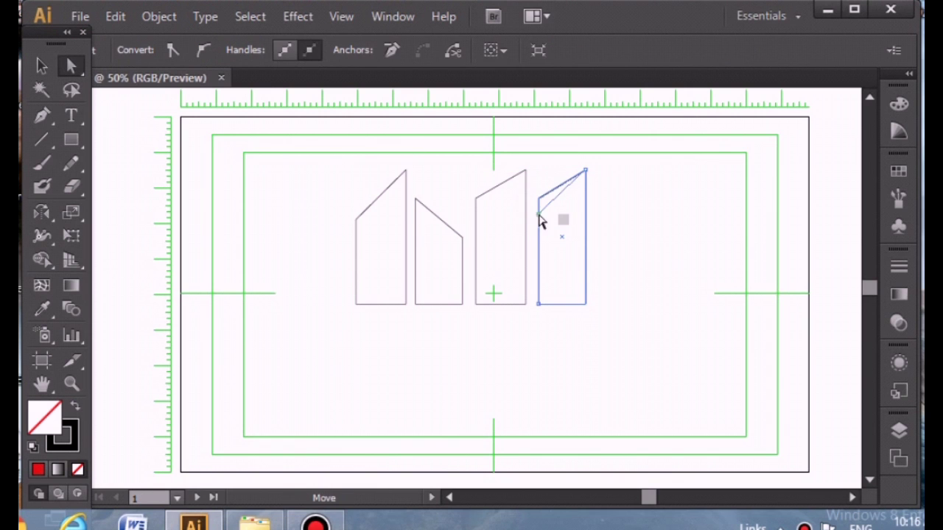
left_click(41, 66)
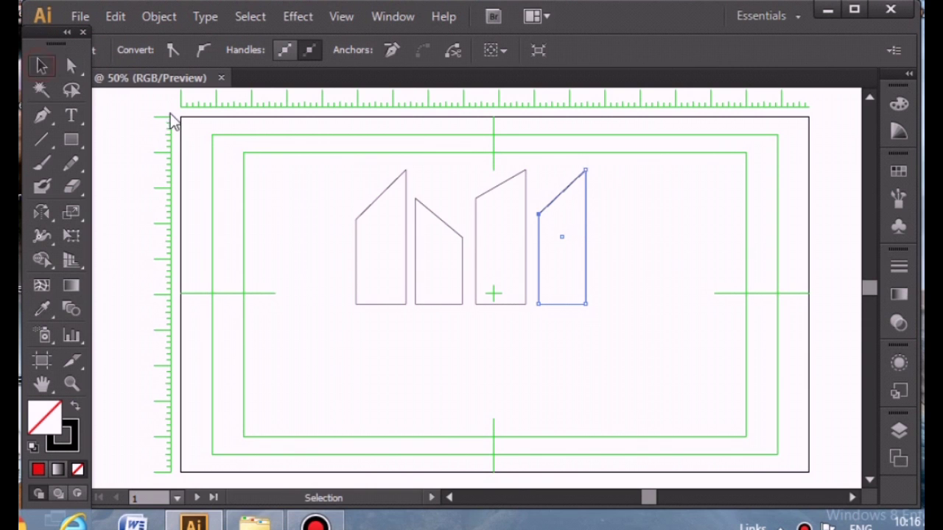
left_click_drag(562, 169, 563, 190)
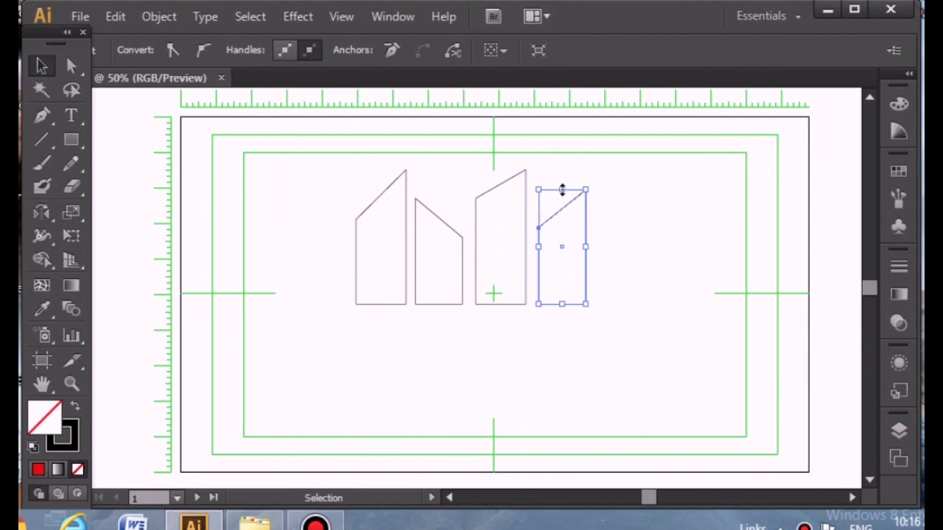
Stretch the leftmost building taller from its top handle
left_click(375, 205)
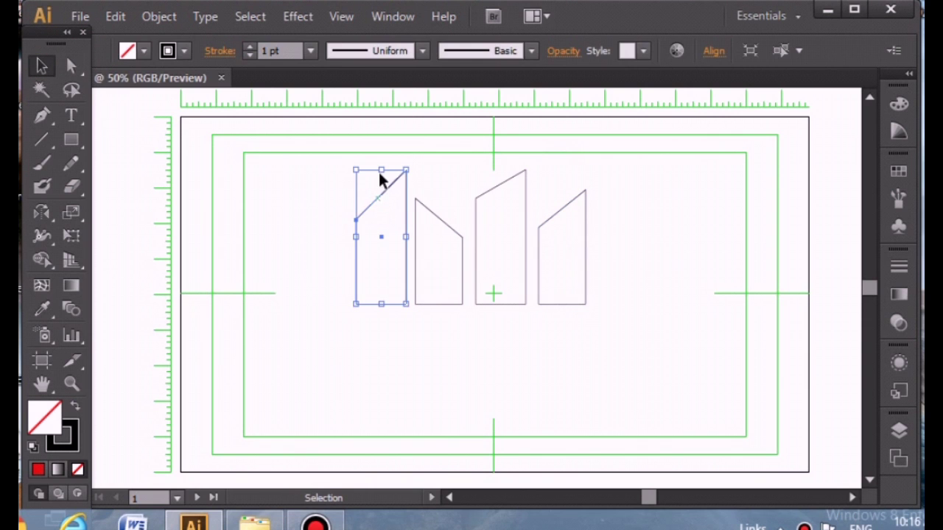
left_click_drag(382, 159, 382, 142)
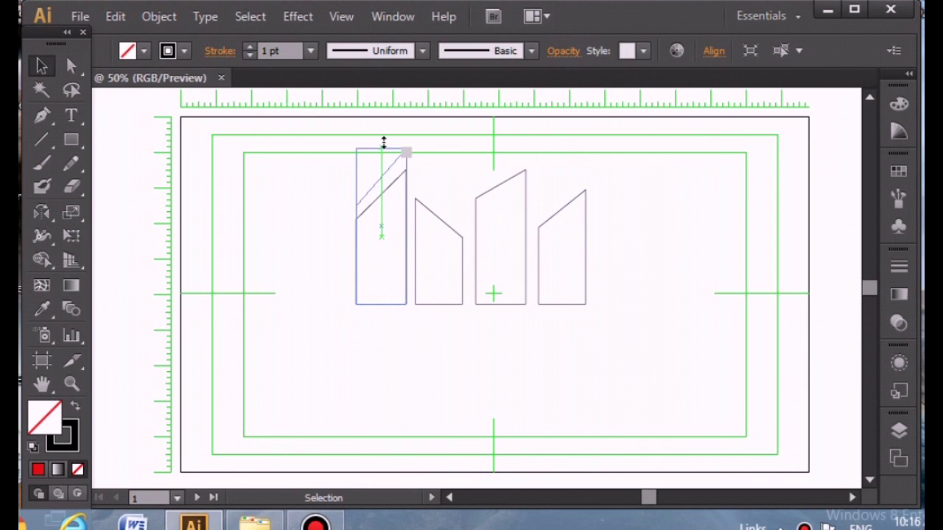
left_click(511, 345)
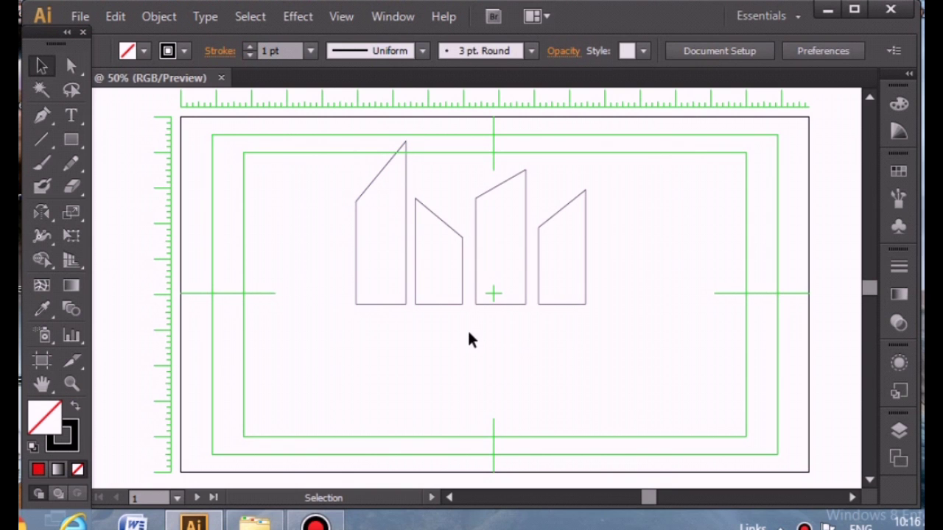
Give the leftmost building no stroke and a pale pink F4E4E4 fill
left_click(389, 302)
left_click(59, 438)
key("slash")
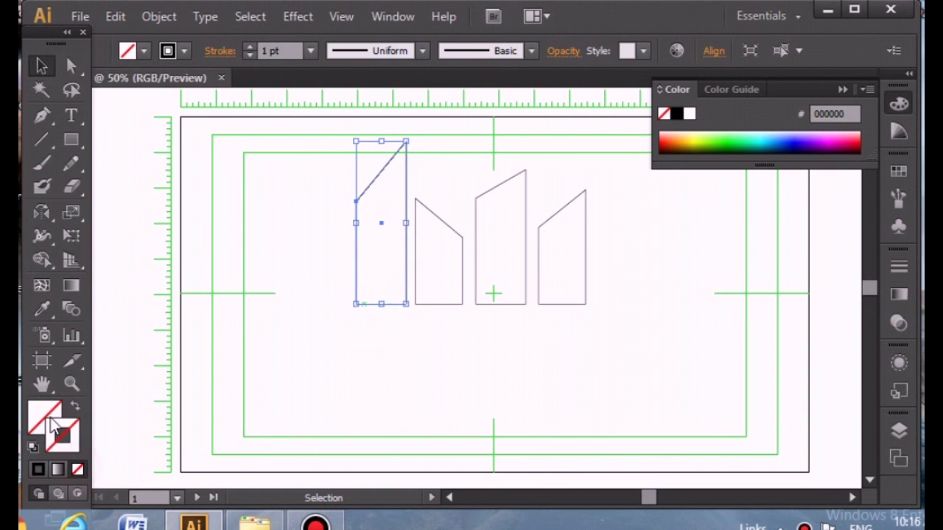
double_click(48, 422)
left_click(229, 148)
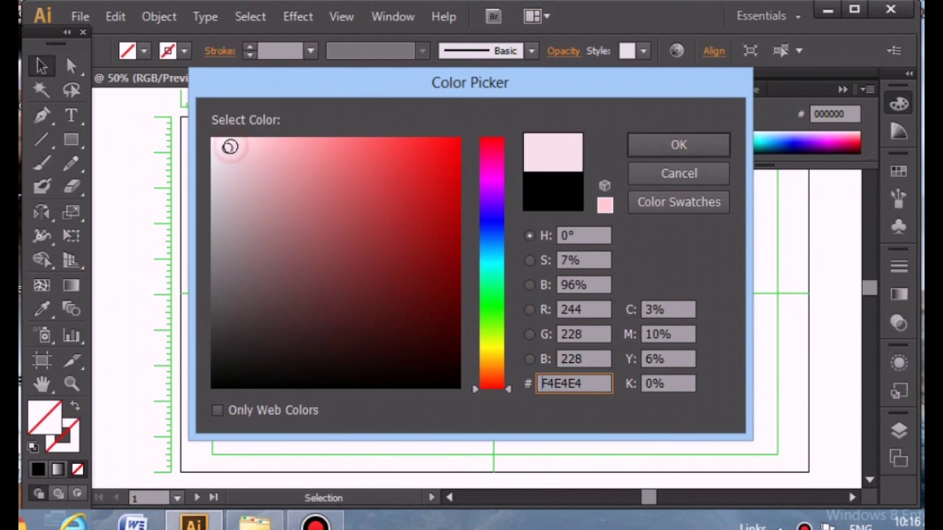
left_click(679, 145)
left_click(427, 293)
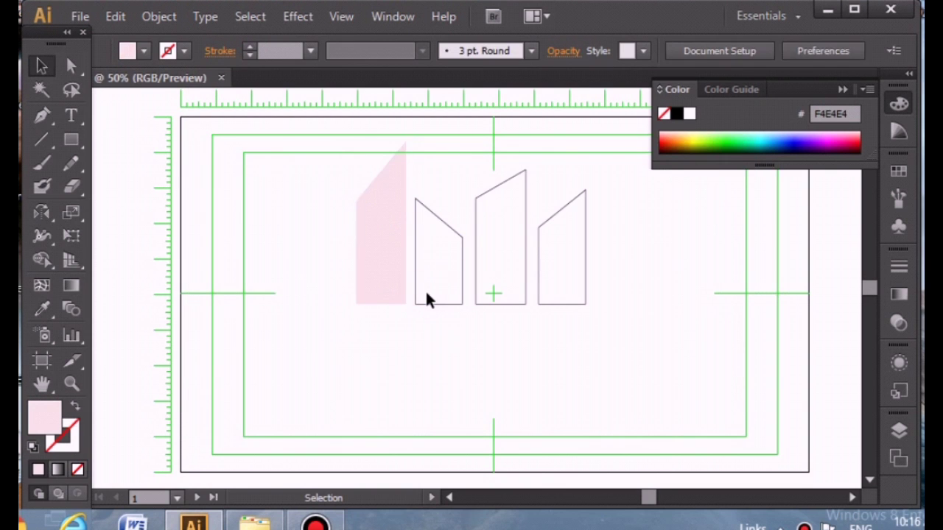
Give the second building no stroke and a pale pink EDE4E4 fill
left_click(430, 310)
left_click(37, 469)
left_click(78, 470)
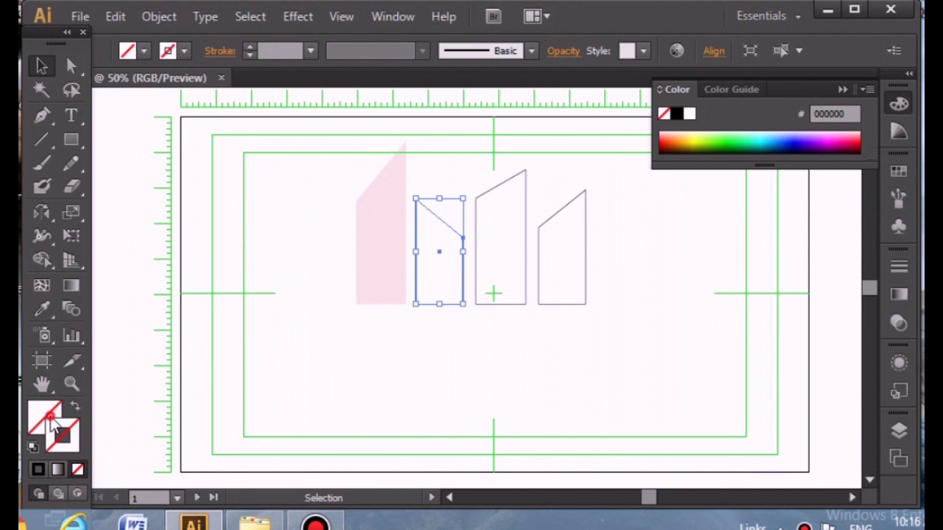
double_click(44, 417)
left_click(218, 151)
left_click(701, 140)
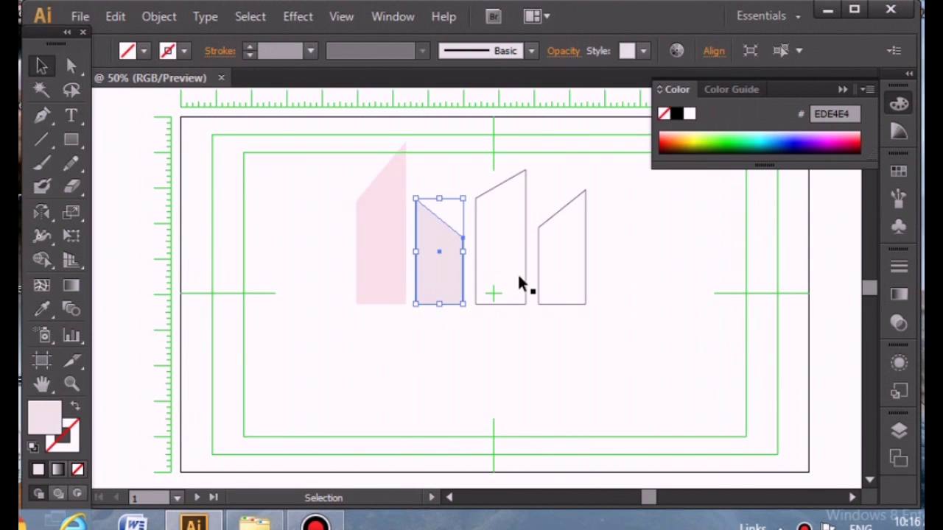
left_click(521, 289)
Give the third building no stroke and a pale pink F2E9E9 fill
left_click(516, 300)
left_click(59, 439)
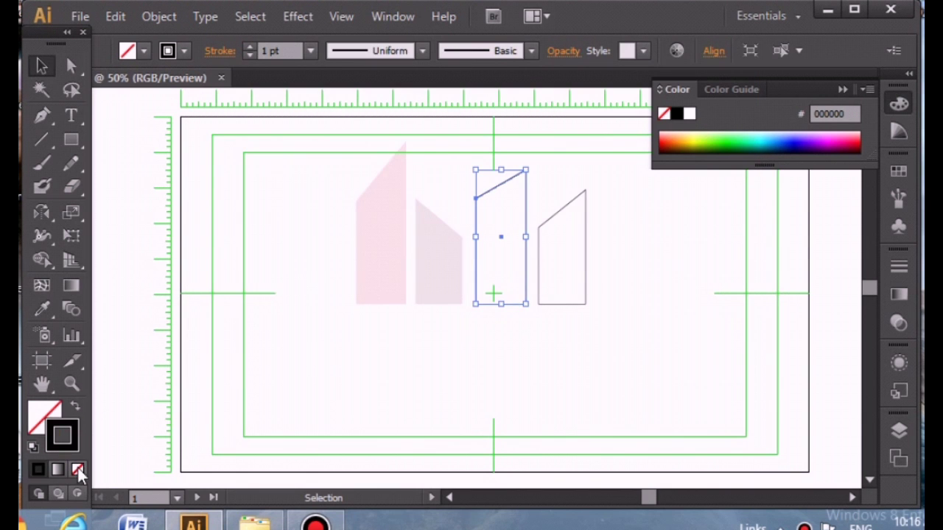
left_click(78, 469)
left_click(43, 415)
double_click(45, 418)
left_click(238, 149)
left_click(687, 144)
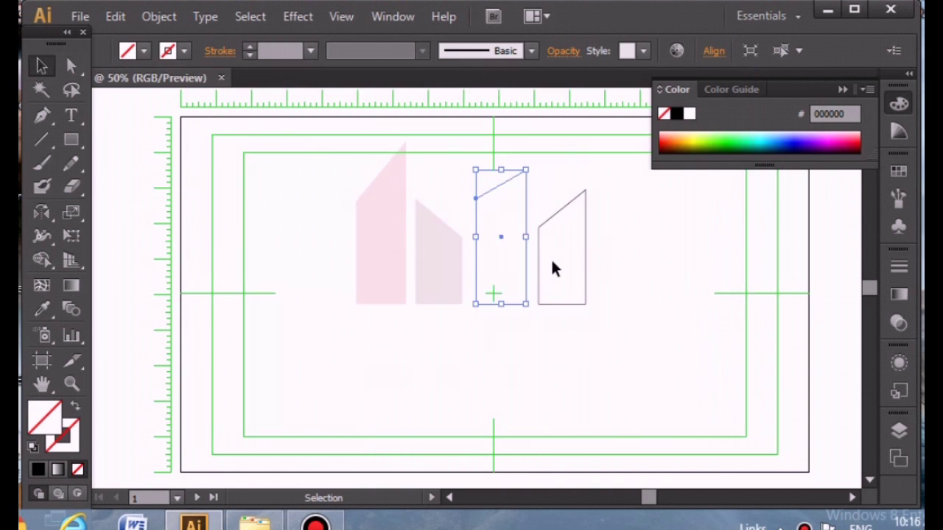
Give the rightmost building no stroke and a pale pink F4EAEA fill
left_click(550, 220)
left_click(62, 440)
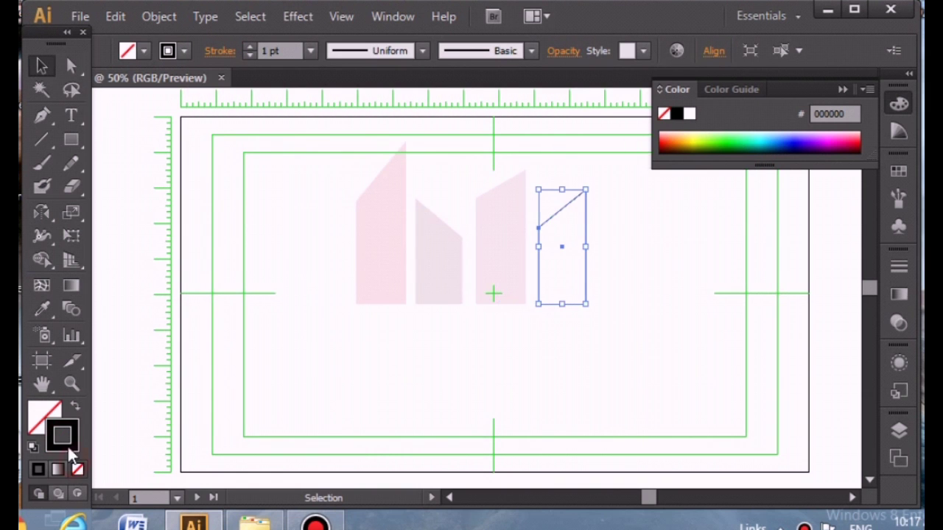
left_click(77, 469)
left_click(45, 416)
double_click(44, 416)
left_click(222, 148)
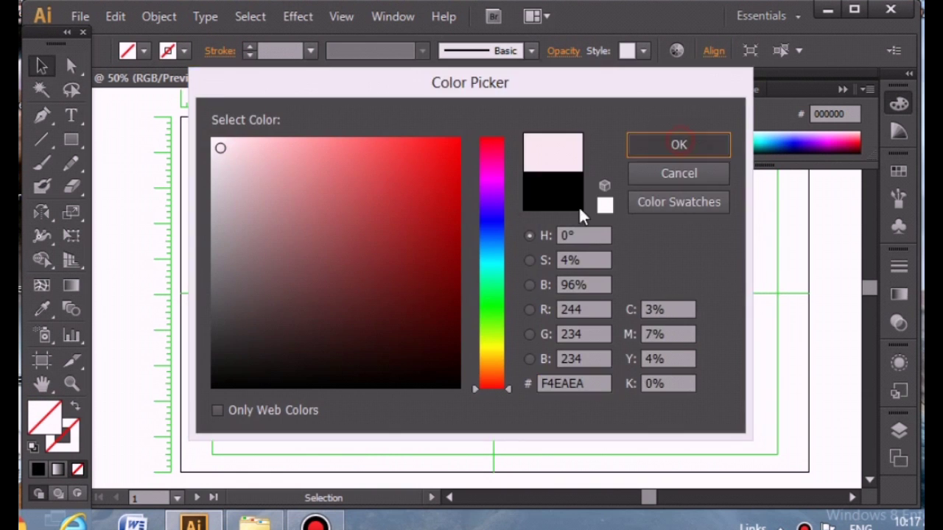
left_click(687, 144)
left_click(653, 333)
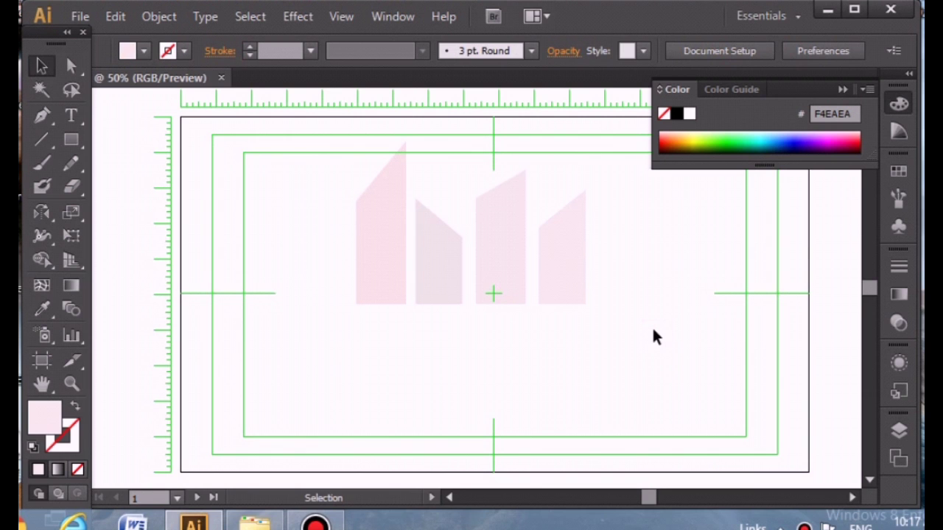
Stretch the third building taller from its top handle
left_click(495, 213)
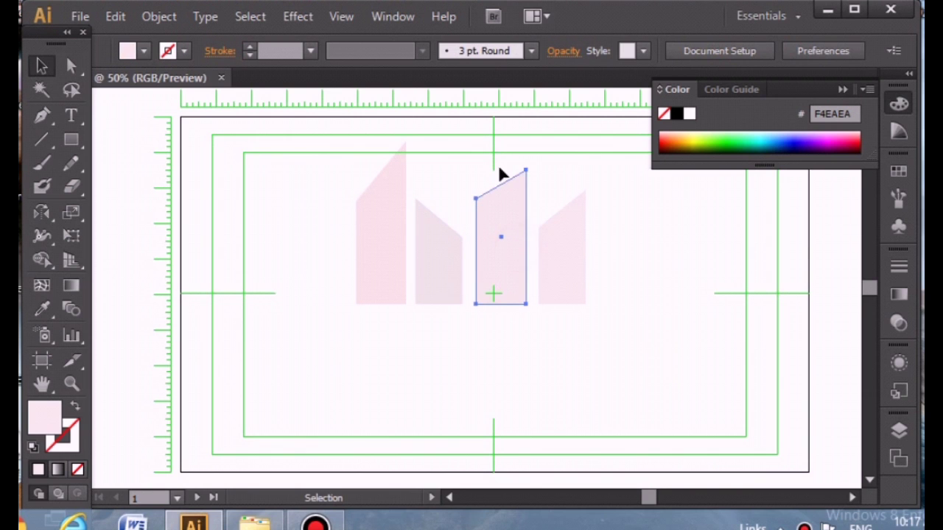
left_click_drag(501, 169, 501, 145)
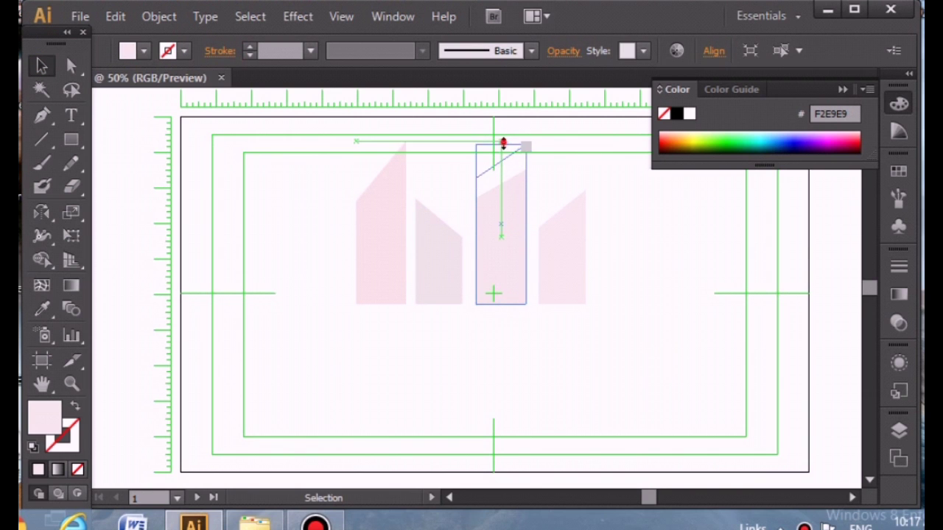
left_click(663, 254)
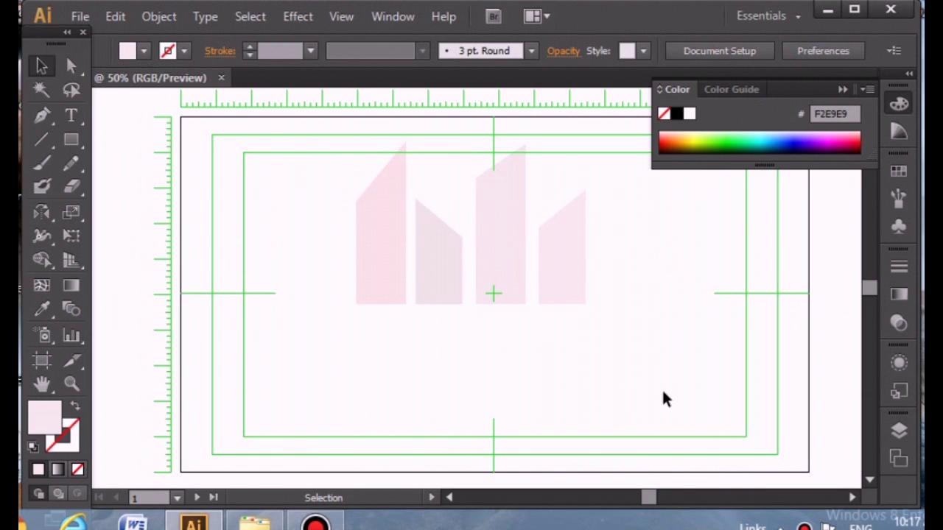
Draw a thin tall rectangle over the third building and undo a stray misplaced copy
left_click(71, 140)
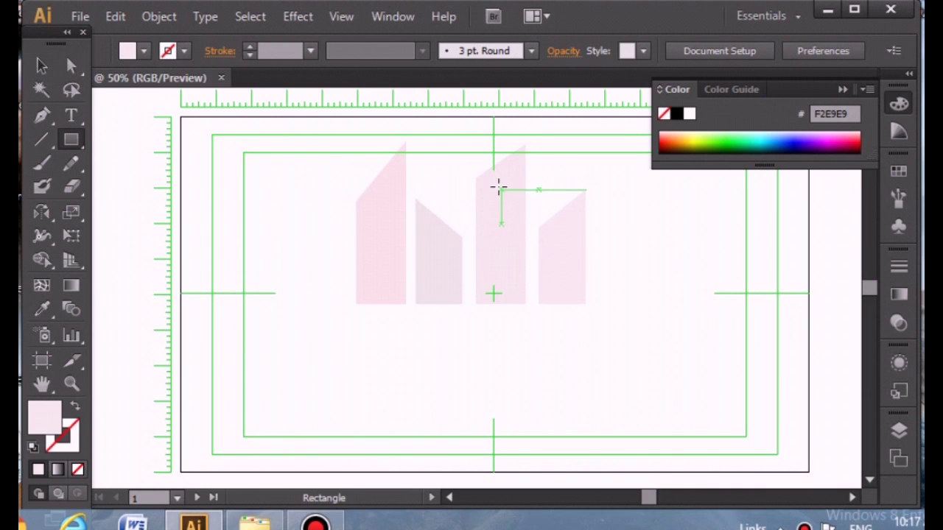
mouse_move(495, 185)
left_mouse_down()
mouse_move(507, 226)
mouse_move(500, 276)
left_mouse_up()
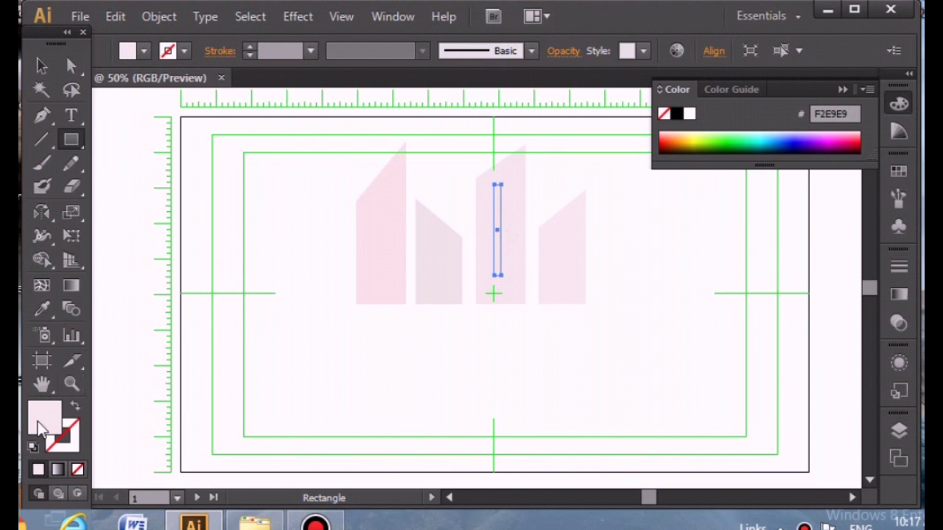
left_click(42, 67)
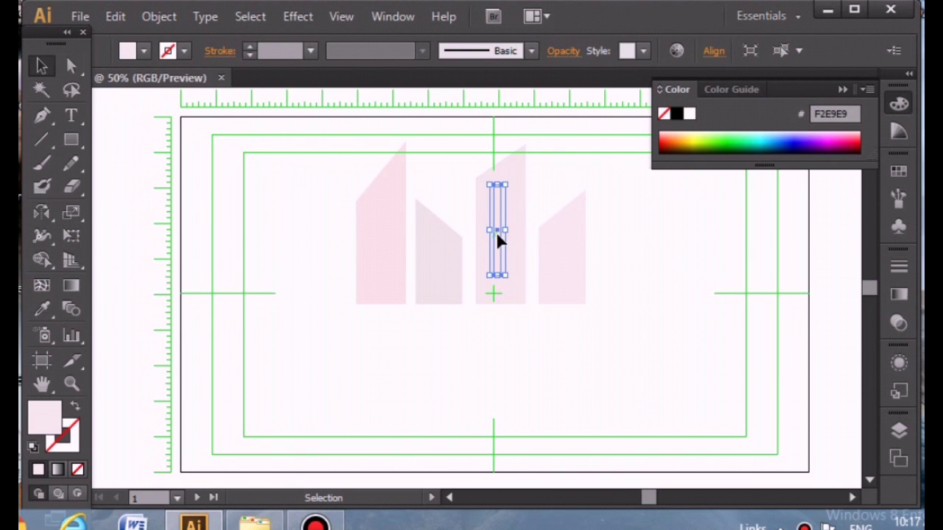
left_click_drag(497, 235, 453, 287)
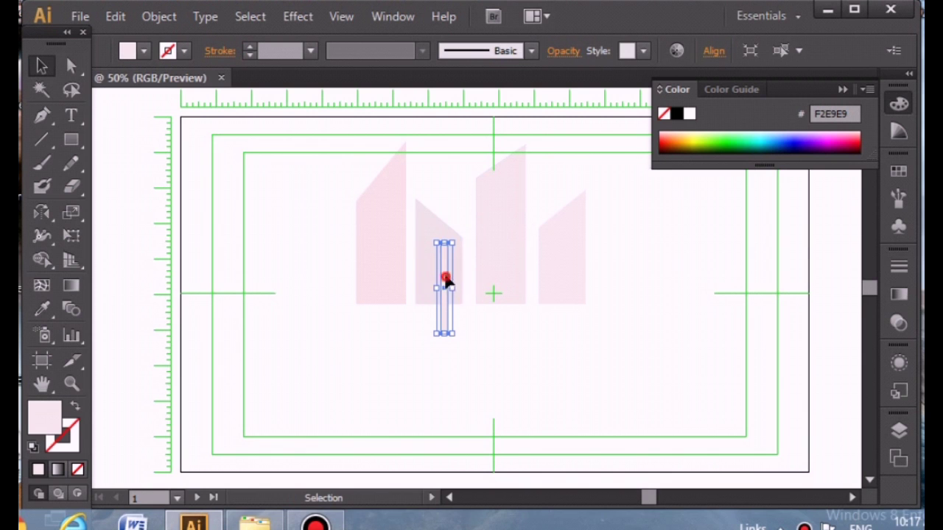
left_click_drag(500, 224, 516, 227)
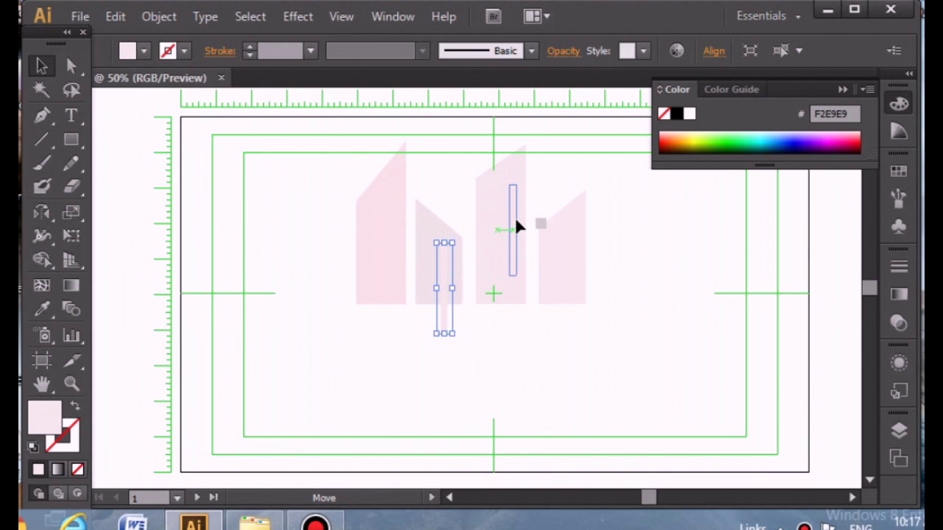
key("ctrl+z")
key("ctrl+z")
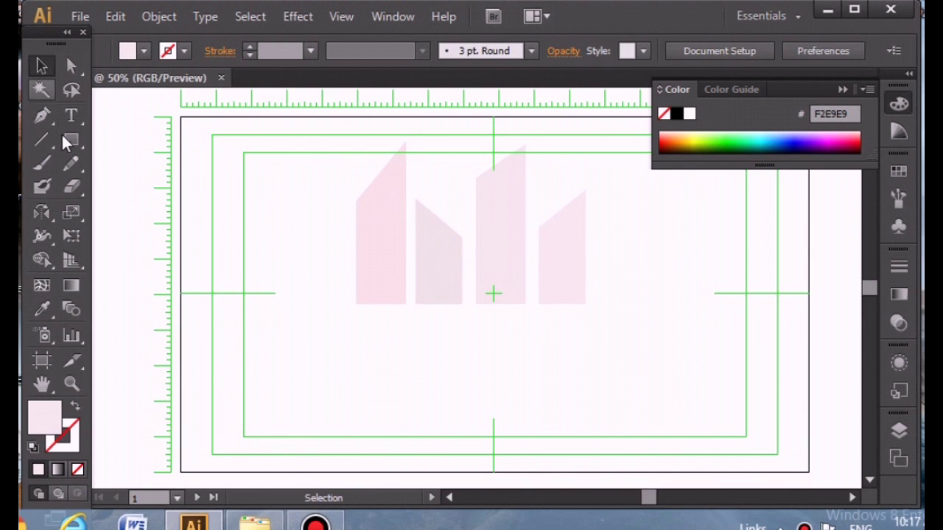
left_click(71, 139)
Draw an artboard-sized dark grey rectangle and send it behind the pink buildings
left_click_drag(171, 106, 815, 479)
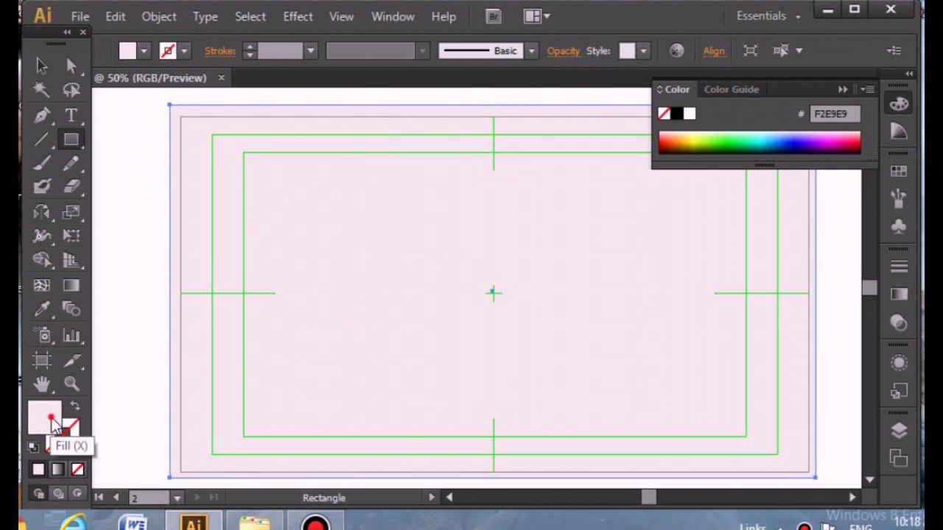
left_click(725, 93)
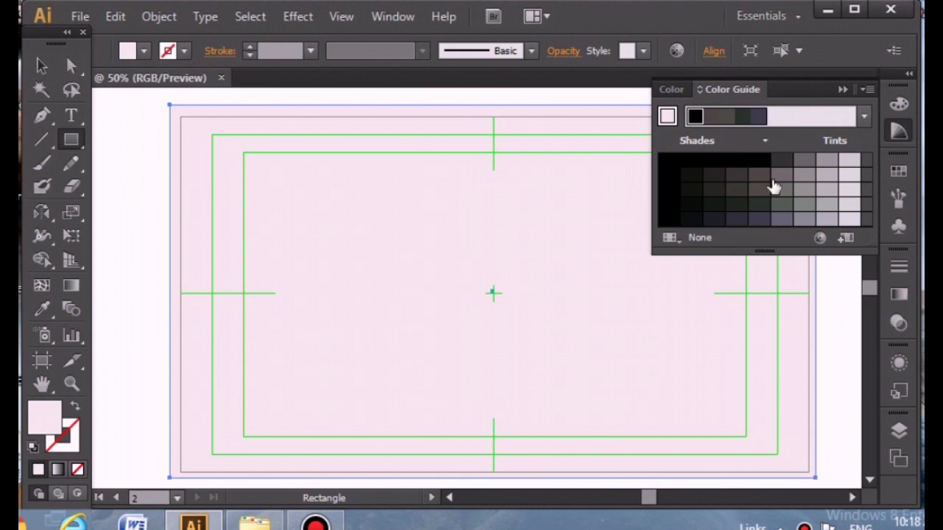
left_click(738, 175)
left_click(842, 90)
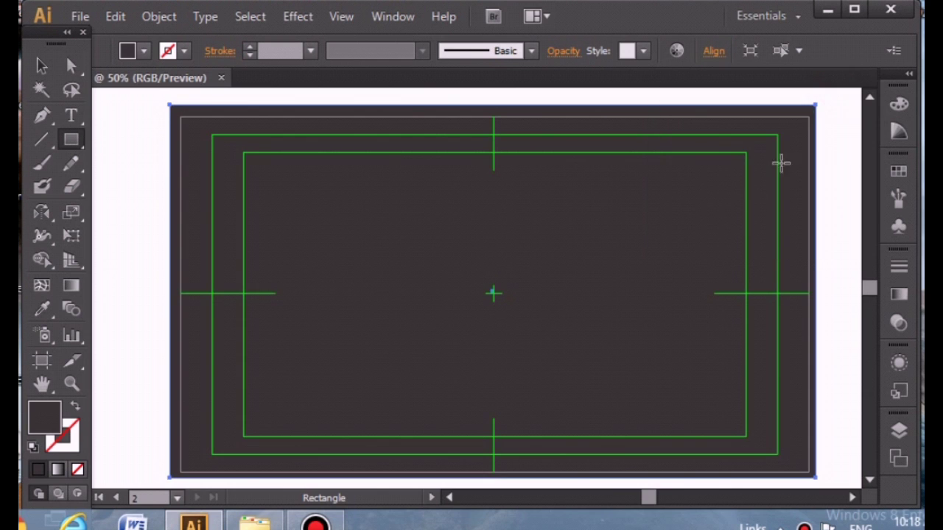
left_click(42, 66)
right_click(441, 195)
mouse_move(497, 473)
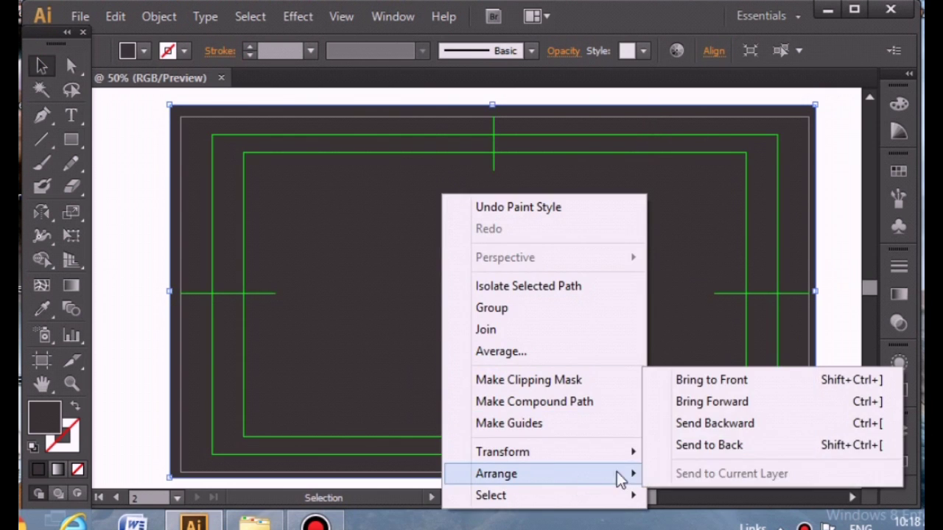
left_click(694, 446)
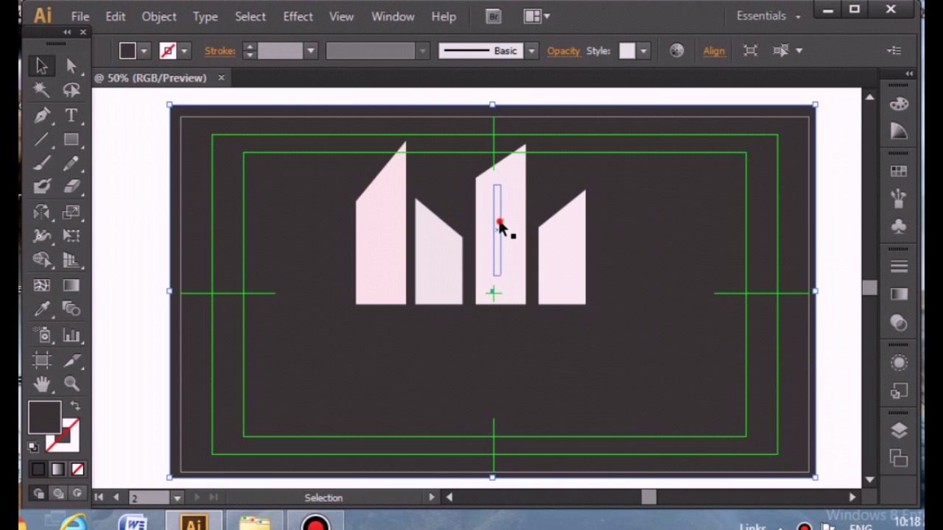
Alt-click the first thin strip with Shape Builder to cut a window slot in the tall building
left_click(500, 229)
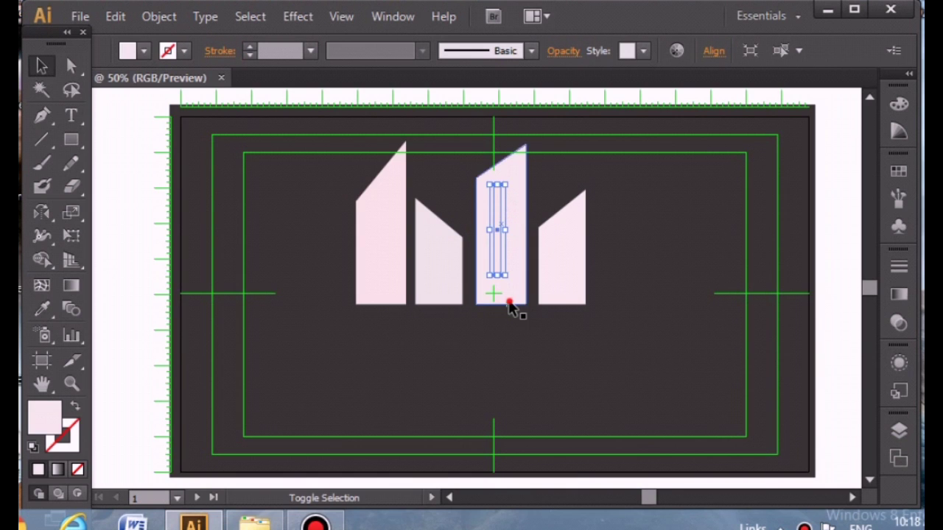
left_click(509, 300, "shift")
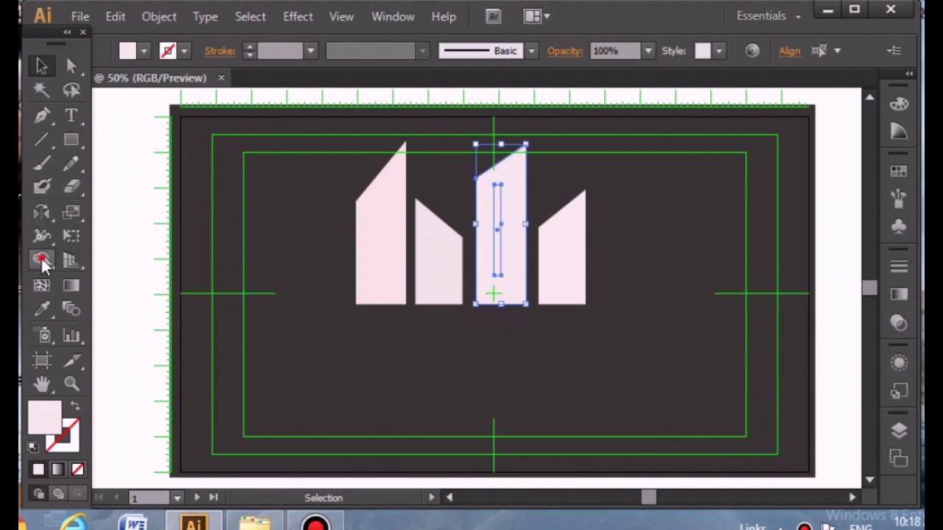
left_click(40, 258)
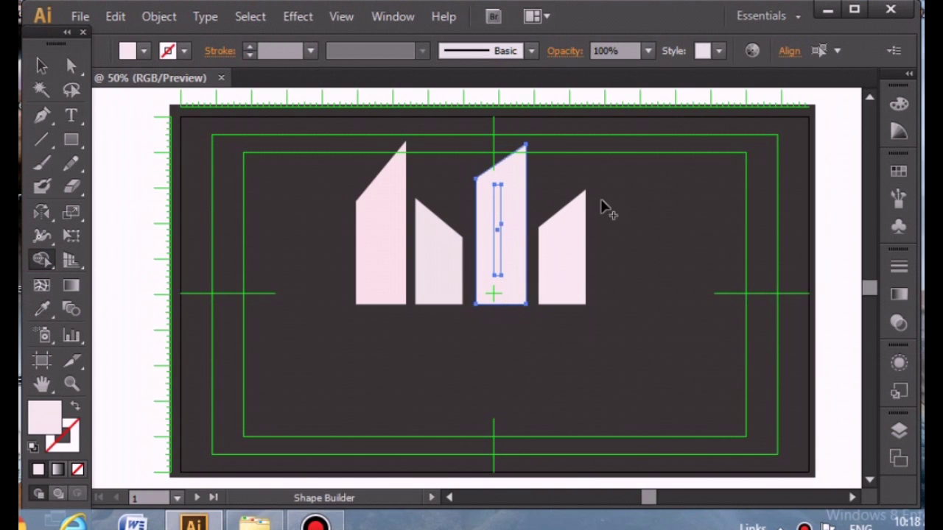
left_click(498, 257, "alt")
left_click(41, 65)
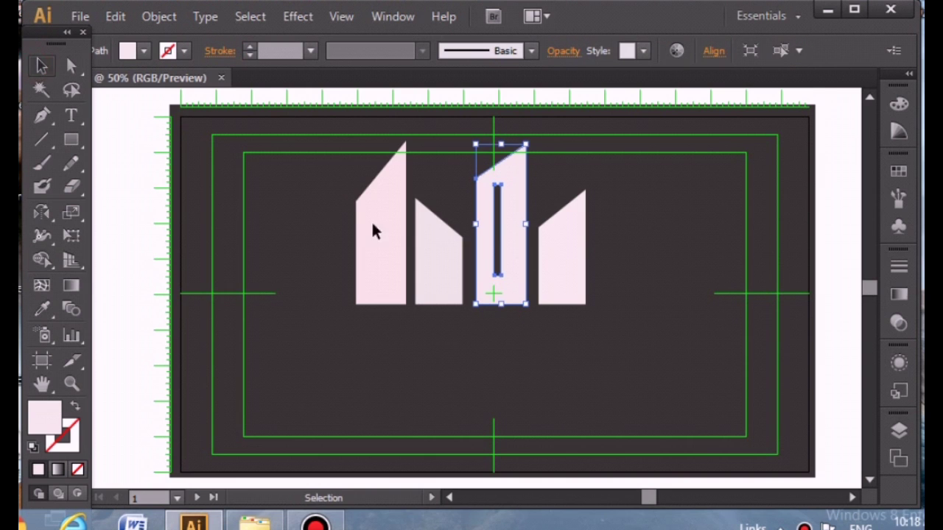
left_click(162, 166)
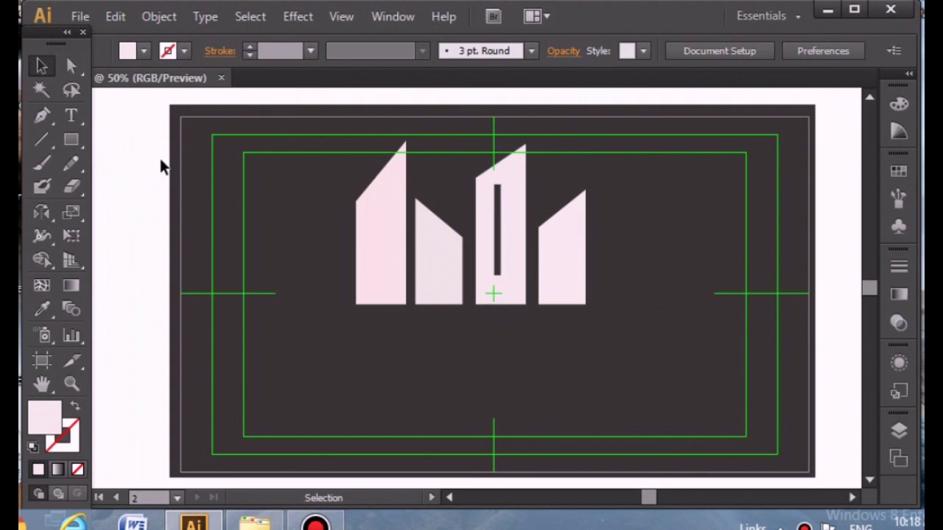
Zoom in and remove the second strip with Shape Builder to cut another slot
left_click(513, 216)
left_click(507, 302, "shift")
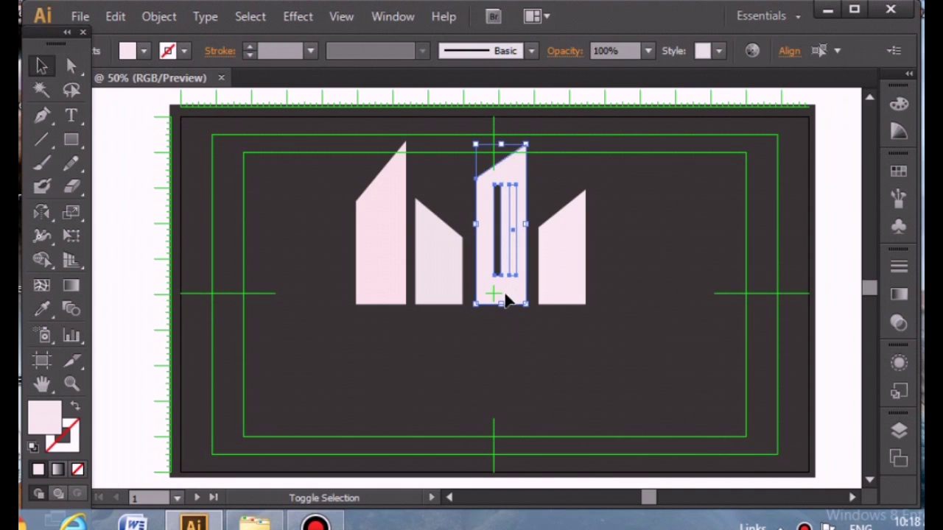
left_click(451, 291, "shift")
left_click(40, 259)
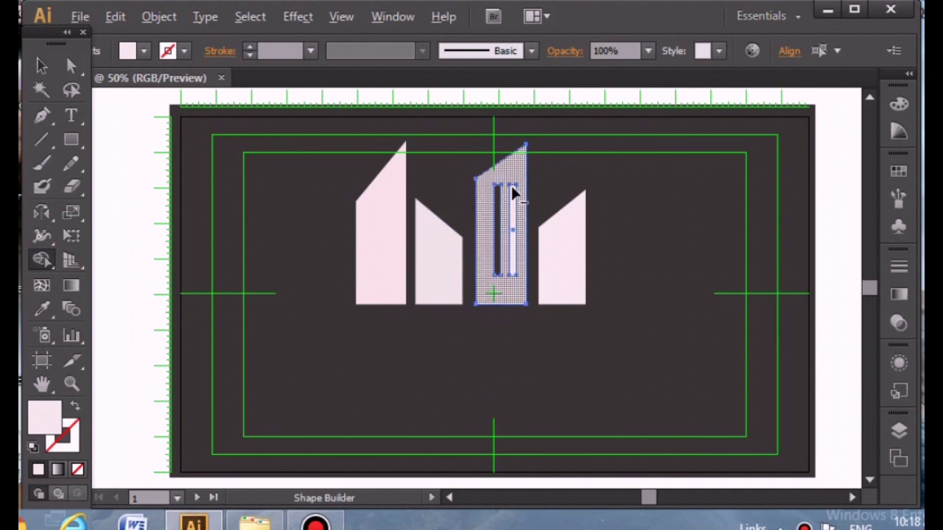
left_click(511, 226)
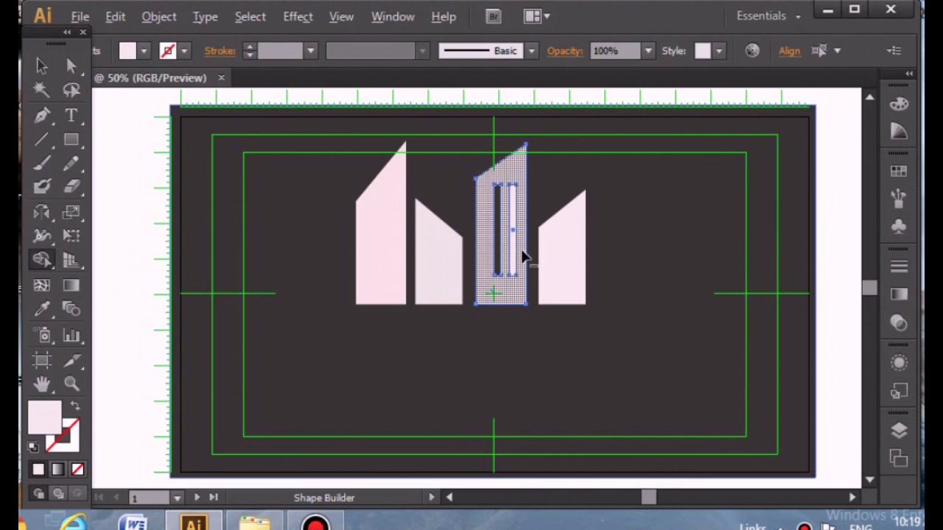
left_click(71, 384)
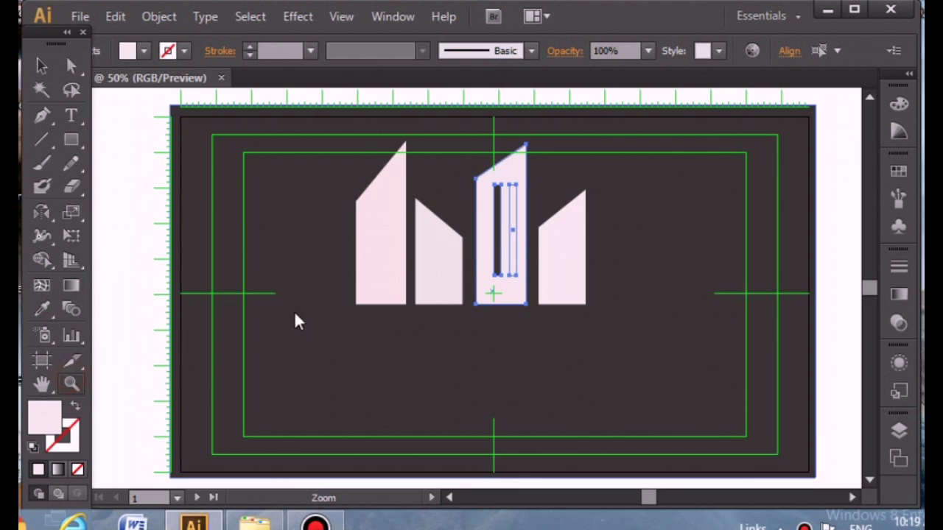
left_click(515, 231)
left_click(434, 294)
left_click(40, 67)
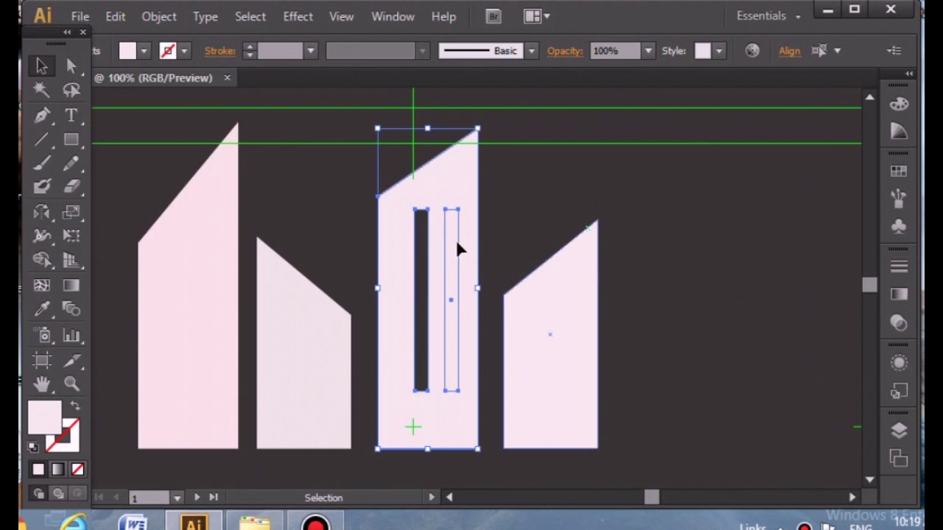
left_click(456, 253)
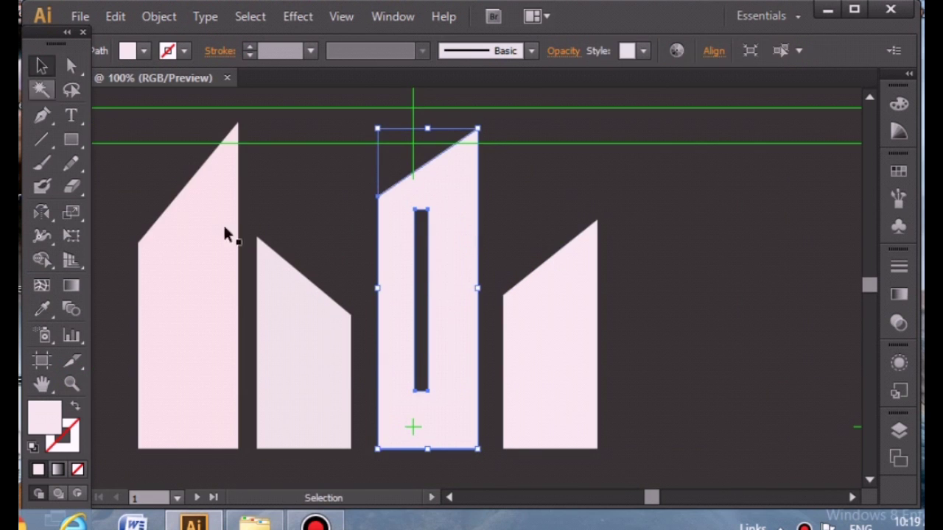
left_click(454, 298)
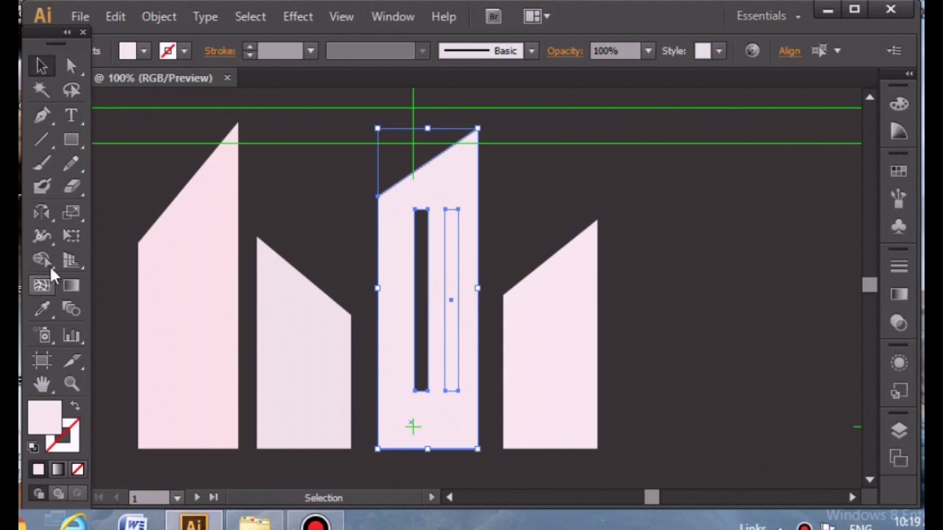
left_click(41, 260)
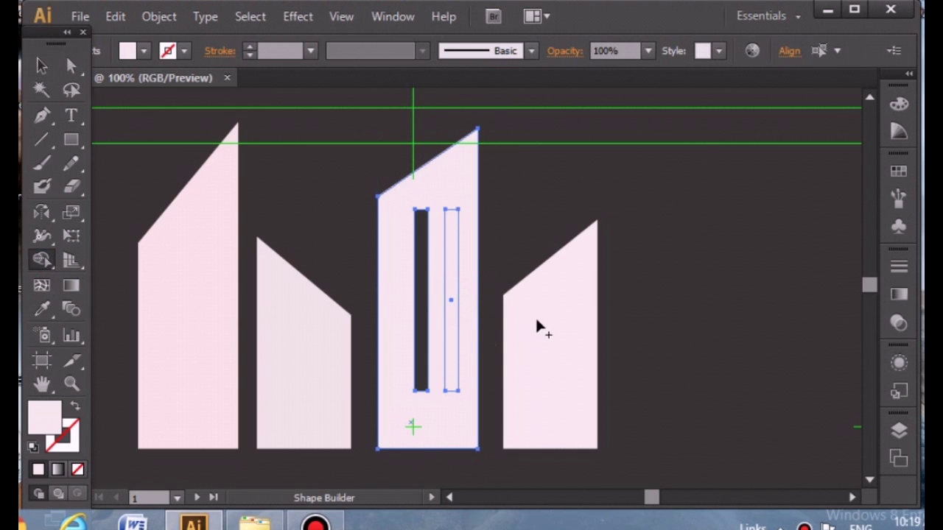
left_click(451, 328, "alt")
Zoom back out and scroll to view the whole logo
left_click(71, 383)
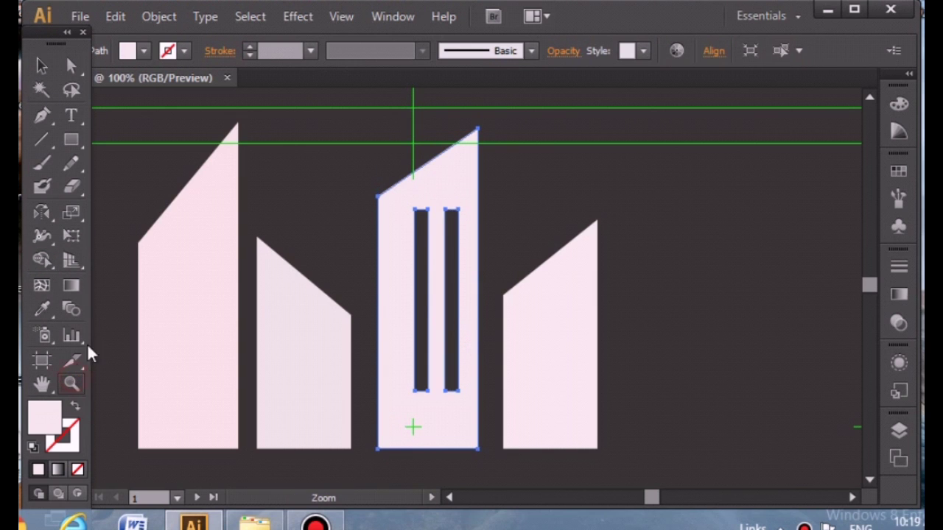
key("ctrl+minus")
left_click(411, 168, "alt")
scroll(299, 221, "down", 1)
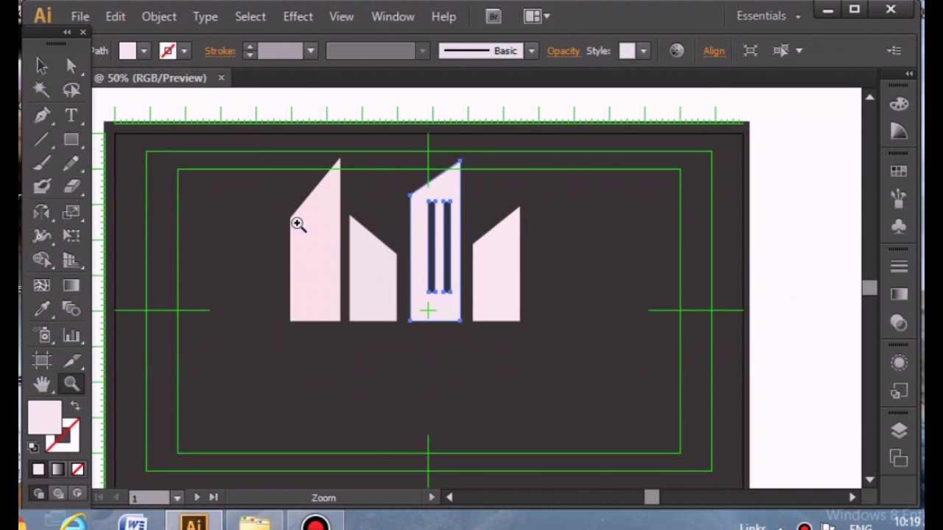
scroll(117, 147, "down", 1)
Draw a small window bar on the left building, redoing the first attempt
key("v")
left_click(248, 274)
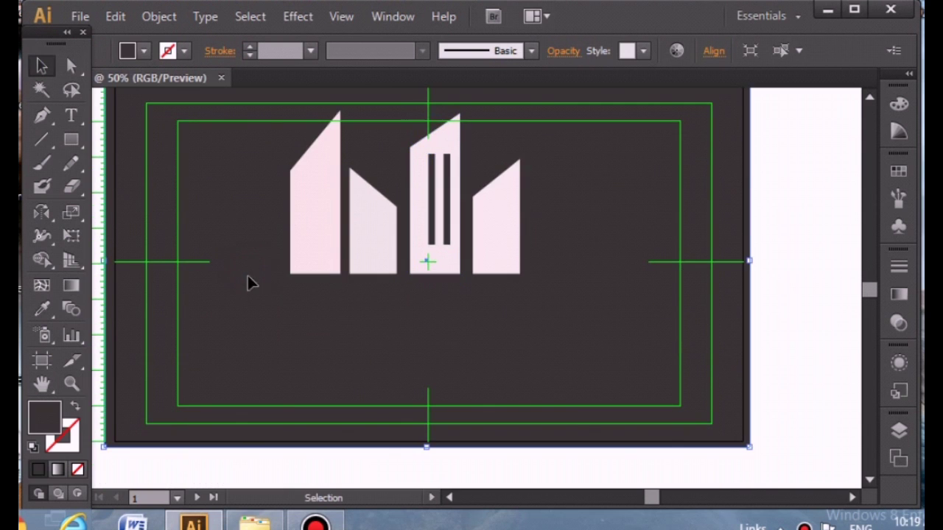
left_click(71, 141)
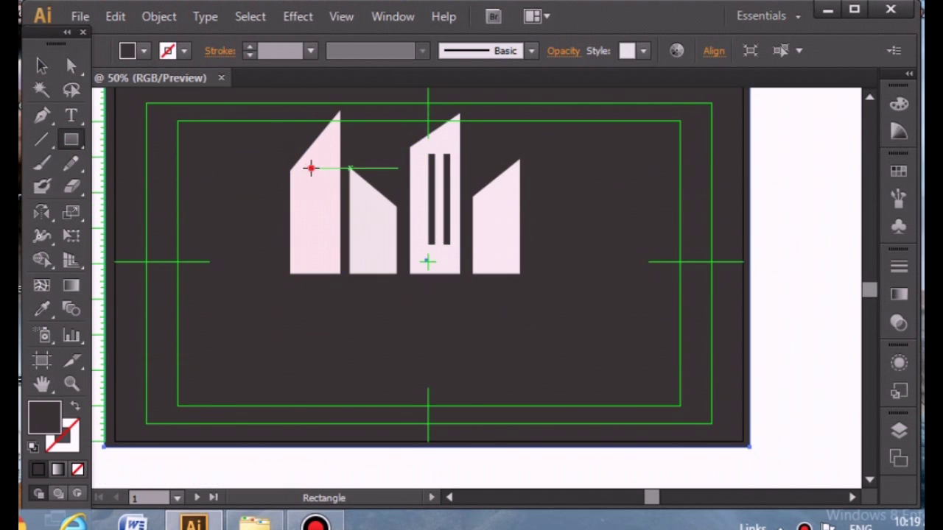
left_click_drag(311, 168, 333, 177)
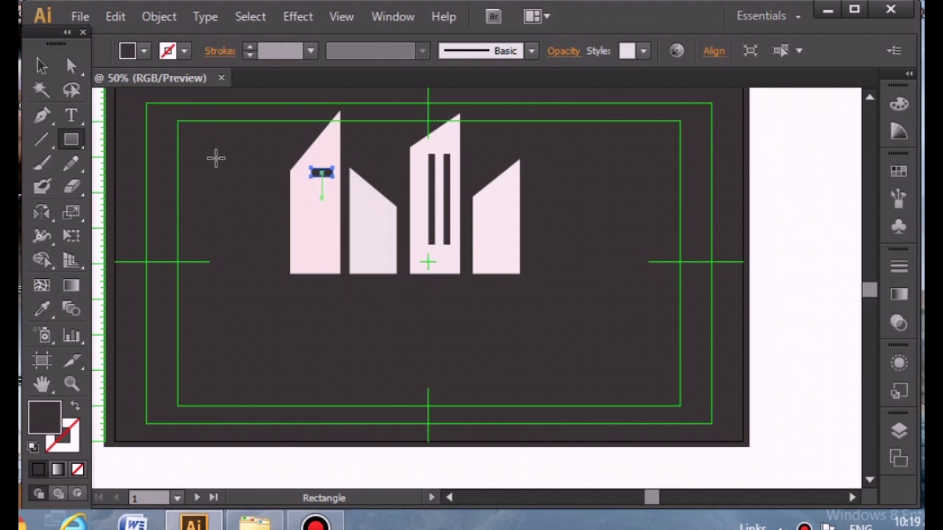
key("ctrl+z")
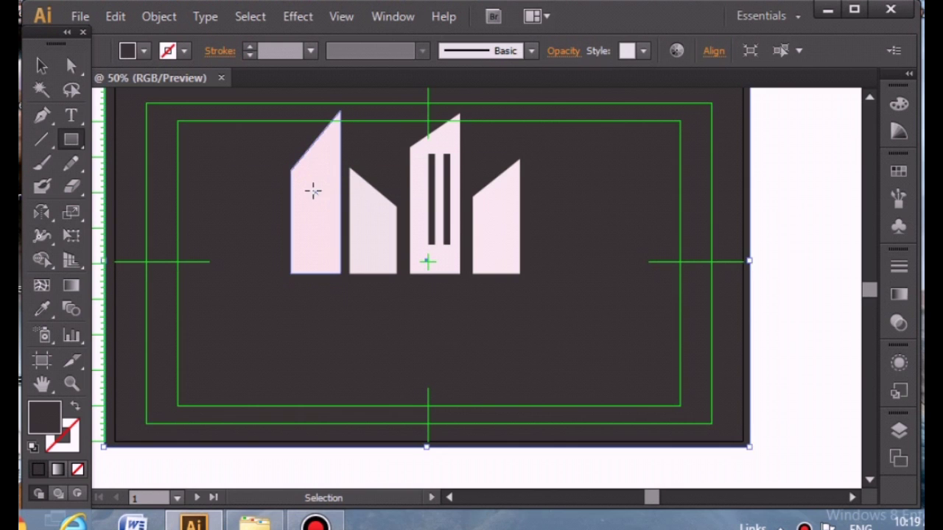
mouse_move(311, 168)
left_mouse_down()
mouse_move(332, 172)
mouse_move(333, 208)
left_mouse_up()
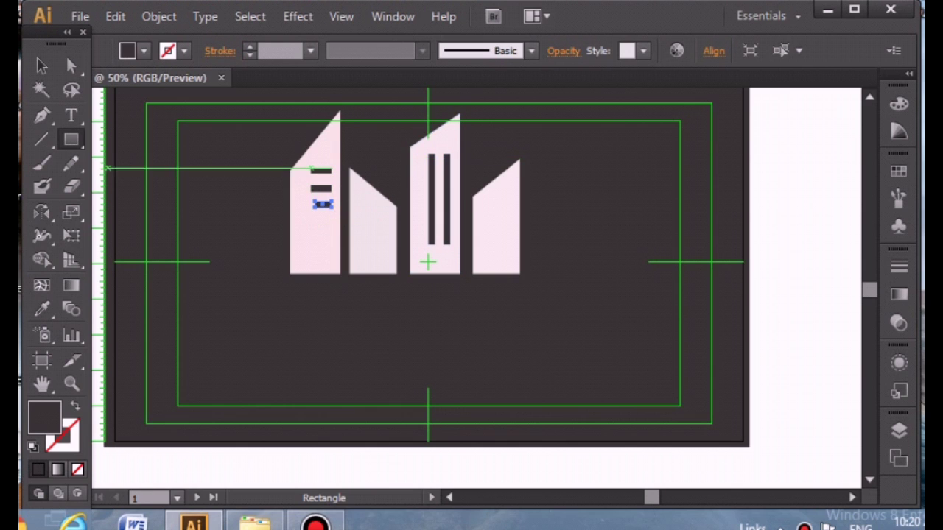
Add another window bar lower down on the left building
left_click(42, 65)
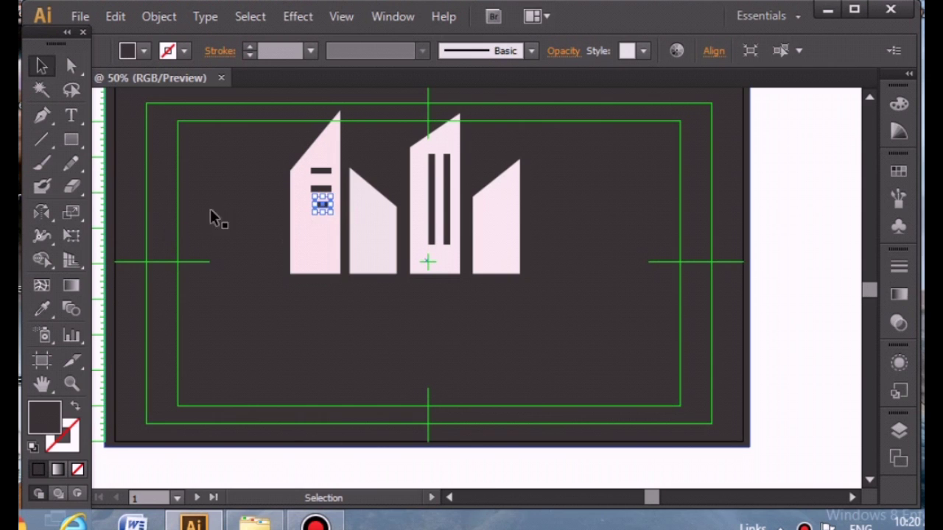
left_click(259, 193)
left_click(71, 140)
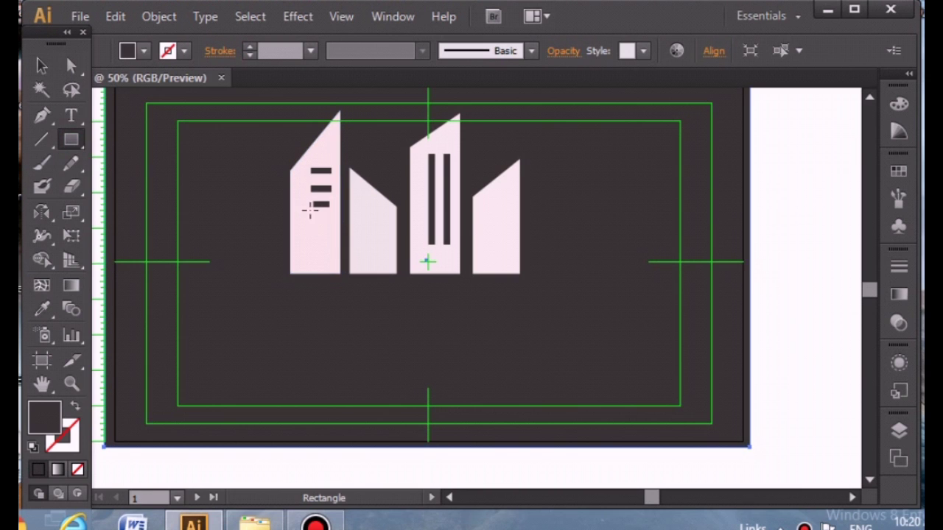
mouse_move(313, 215)
left_mouse_down()
mouse_move(332, 220)
mouse_move(331, 234)
left_mouse_up()
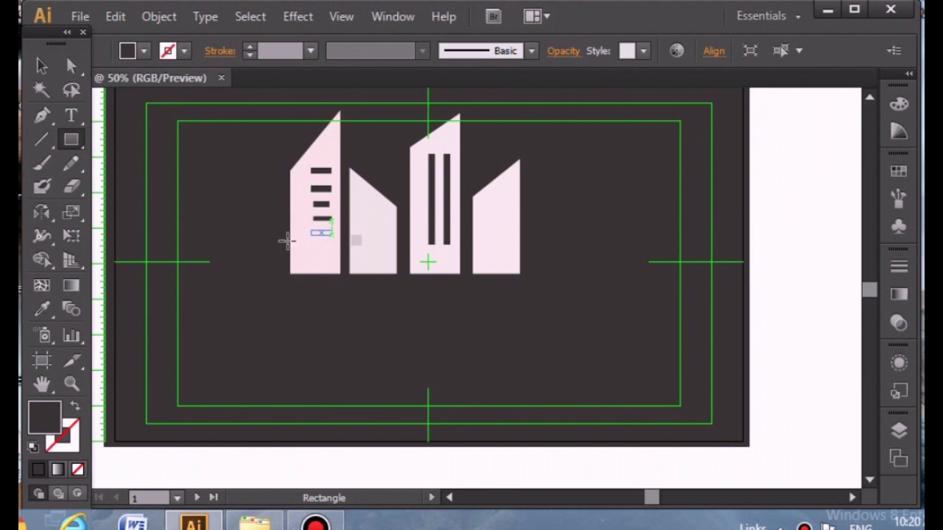
Select the second building and draw a small rectangle on it
left_click(42, 66)
left_click(373, 213)
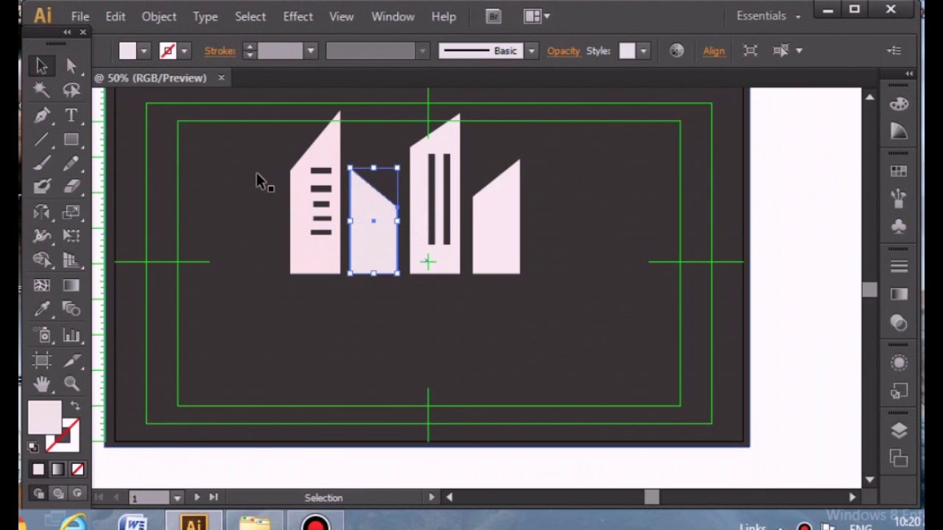
left_click(72, 139)
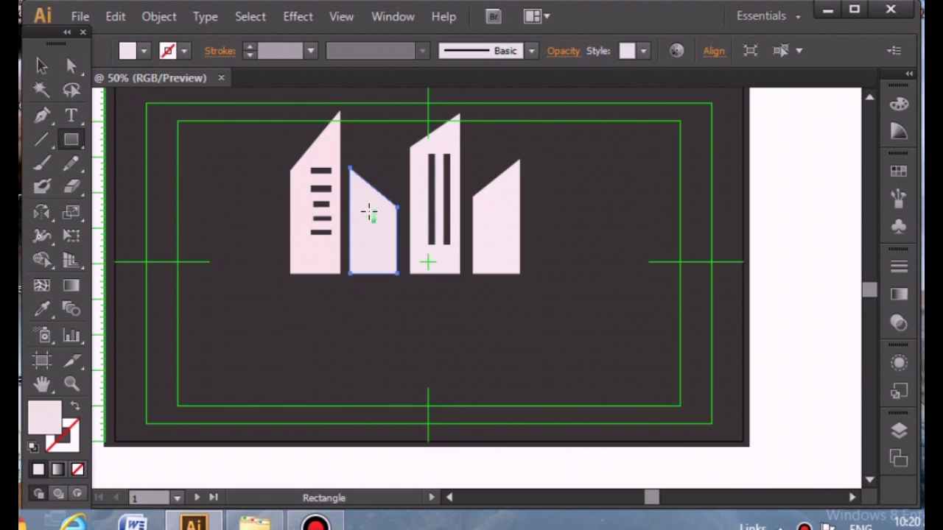
left_click_drag(382, 215, 389, 222)
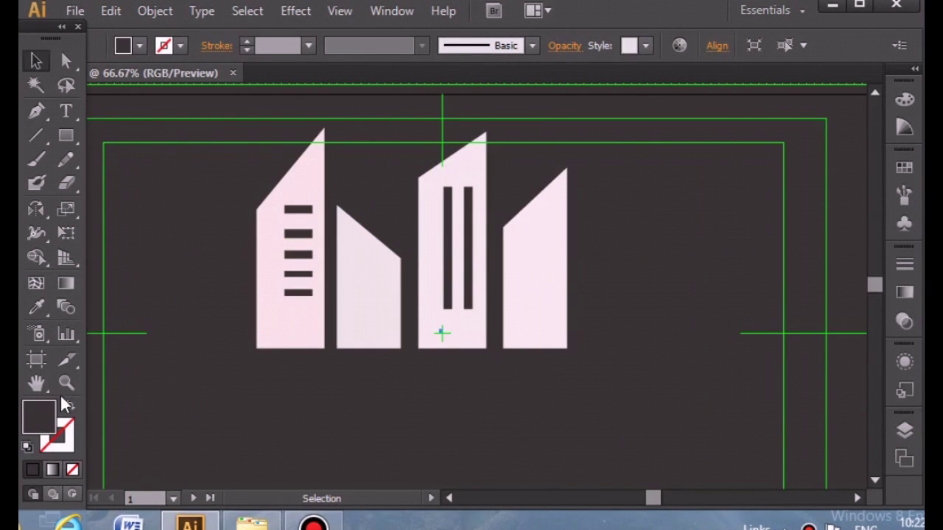
Zoom in on the middle buildings and draw two window bars in the second building
left_click(66, 383)
left_click(369, 297)
left_click(435, 288)
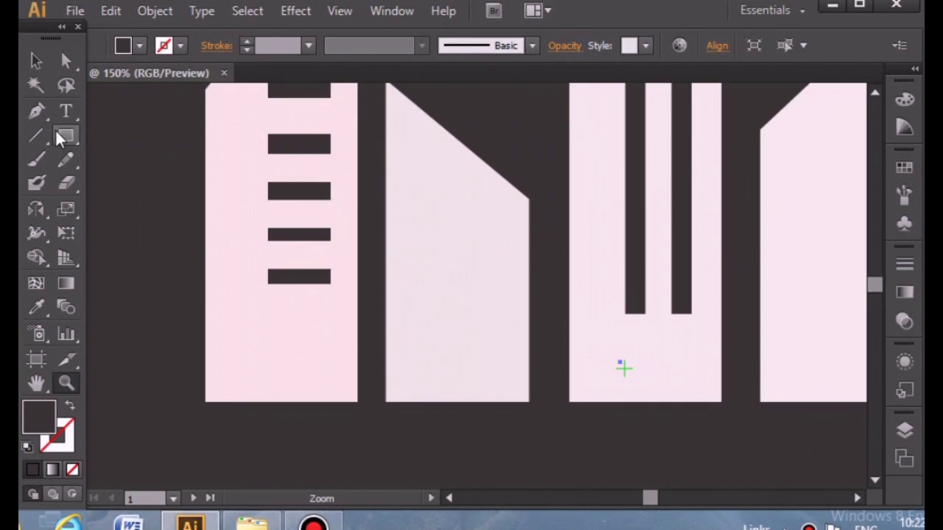
left_click(61, 140)
mouse_move(467, 213)
left_mouse_down()
mouse_move(514, 228)
mouse_move(516, 253)
left_mouse_up()
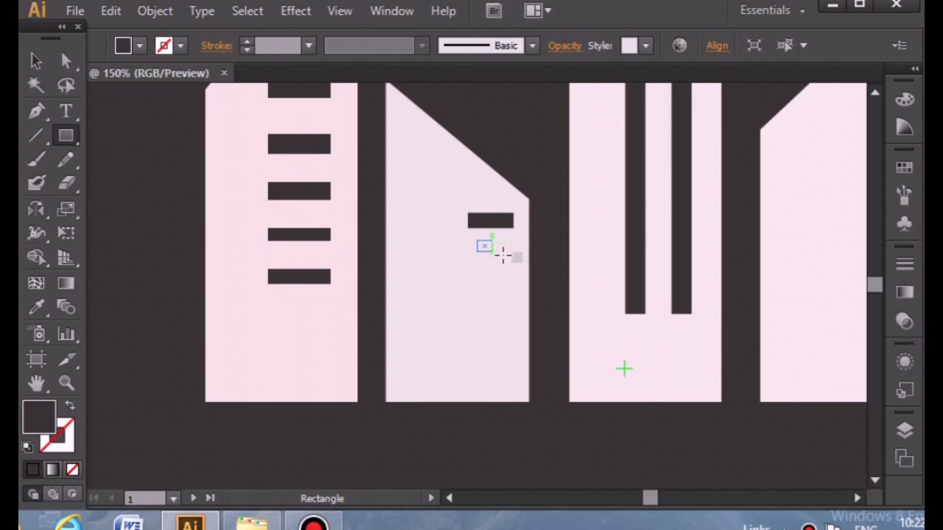
mouse_move(468, 272)
left_mouse_down()
mouse_move(514, 284)
mouse_move(516, 325)
mouse_move(499, 306)
left_mouse_up()
Move the bottom bar up under the others, widen the second bar, and select the building
key("v")
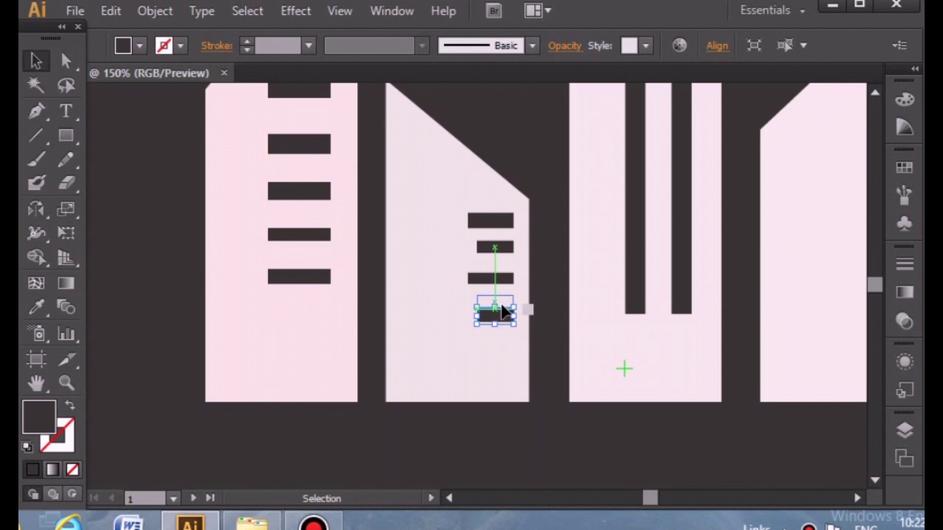
mouse_move(499, 306)
left_mouse_down()
mouse_move(472, 283)
mouse_move(467, 257)
left_mouse_up()
left_click(488, 249)
left_click(458, 314)
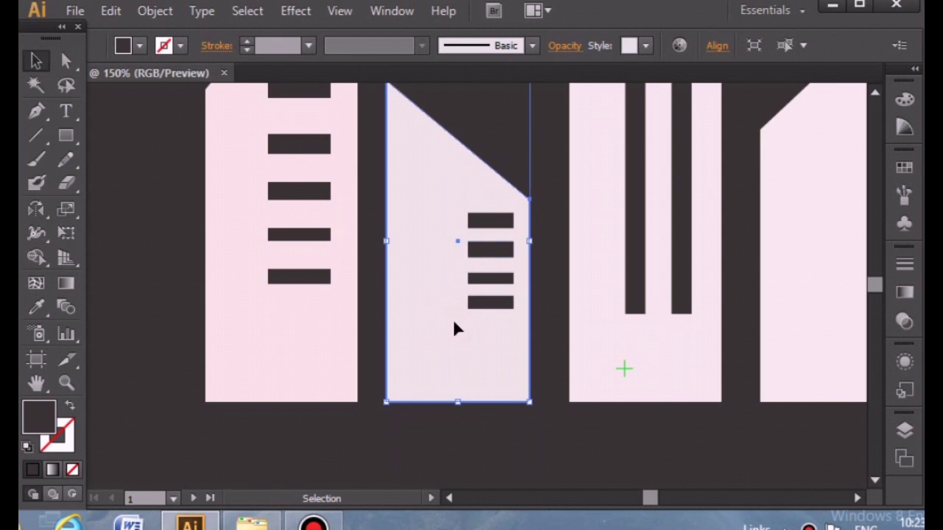
left_click_drag(648, 498, 652, 498)
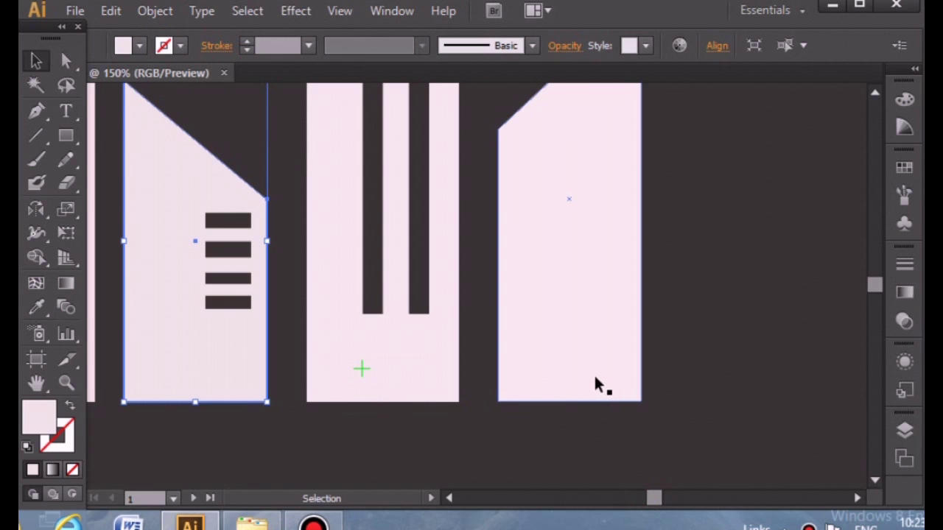
Draw three wide window bars across the fourth building
scroll(652, 273, "up", 1)
left_click(63, 143)
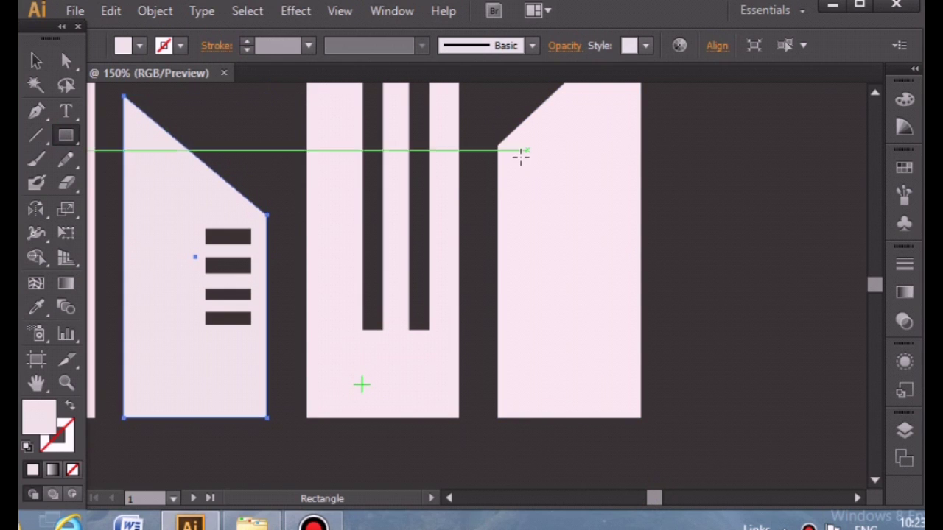
left_click_drag(517, 160, 618, 175)
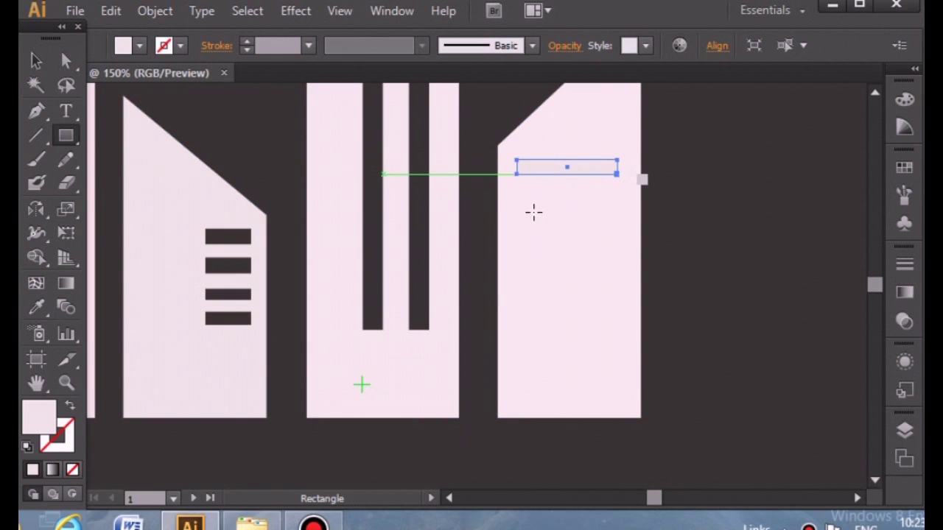
left_click_drag(517, 198, 612, 215)
left_click(612, 214)
left_click(419, 287)
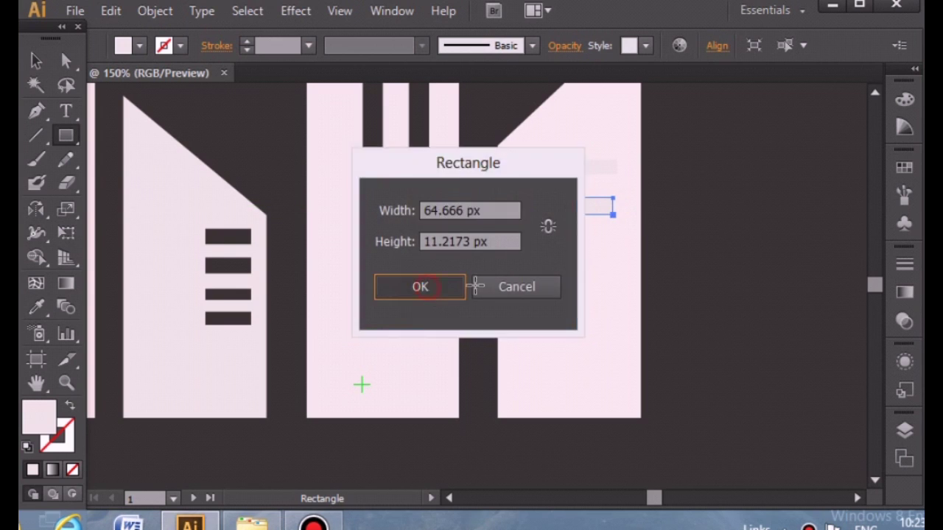
mouse_move(524, 245)
left_mouse_down()
mouse_move(613, 263)
mouse_move(598, 263)
left_mouse_up()
Line up the lower bar's left edge and cut it out of the fourth building with Shape Builder
key("v")
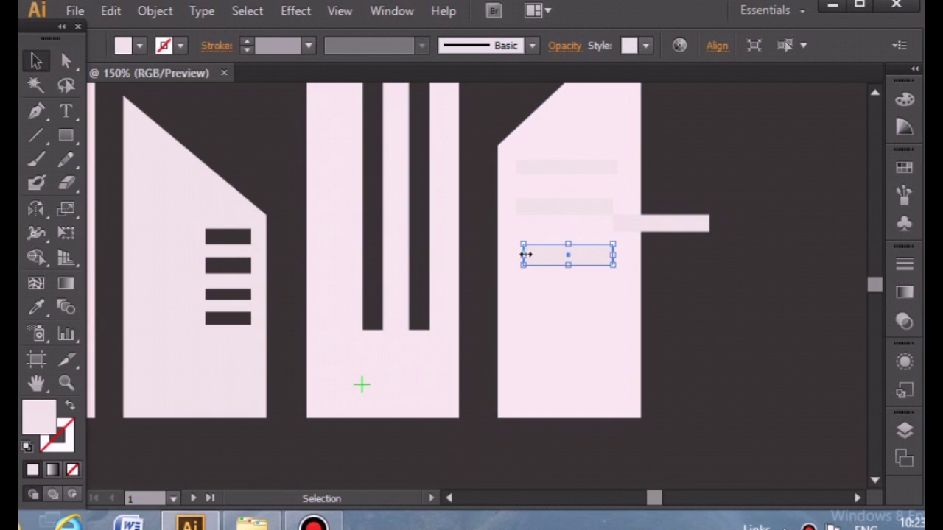
left_click_drag(523, 255, 517, 250)
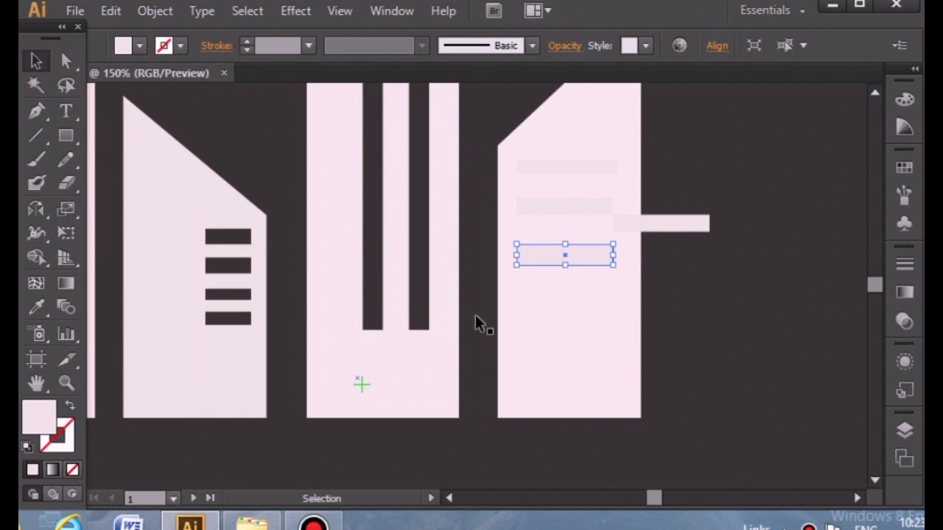
left_click(552, 413, "shift")
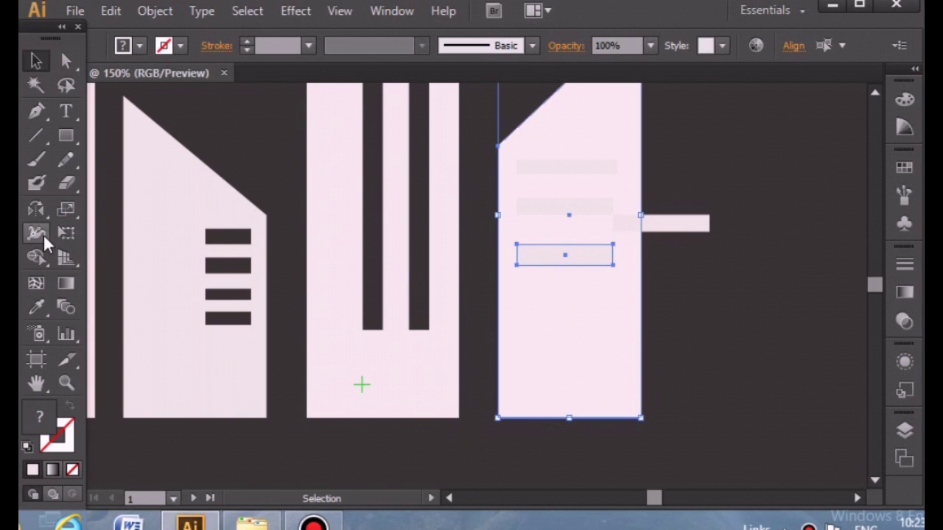
left_click(39, 259)
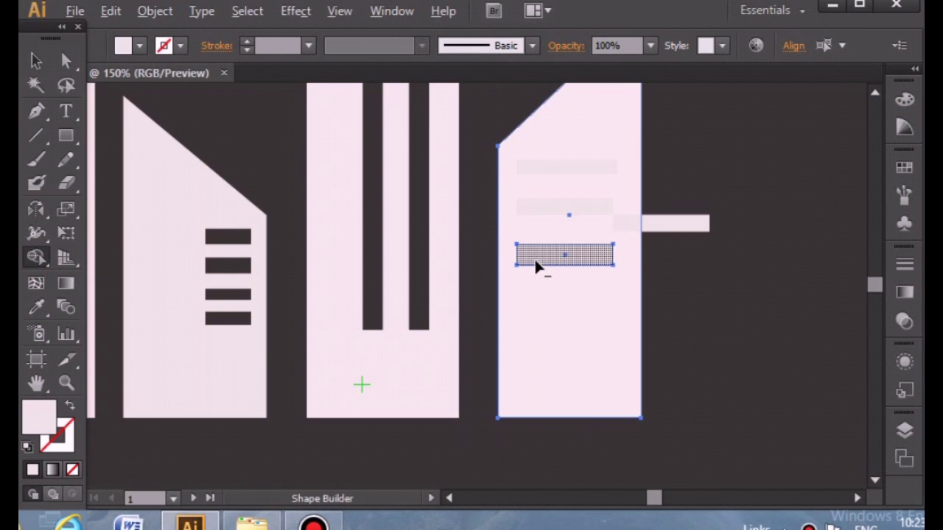
left_click(535, 258, "alt")
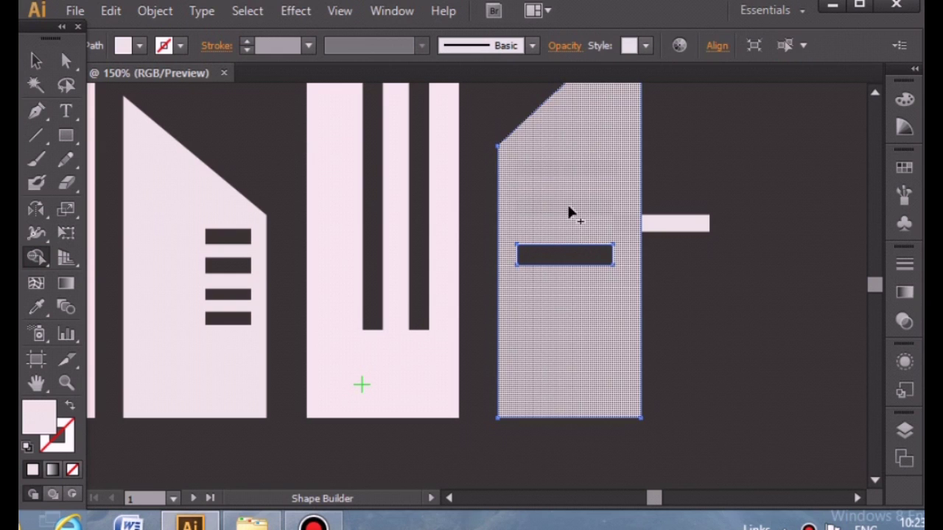
Cut the middle and top bars out of the fourth building with Shape Builder
left_click(33, 61)
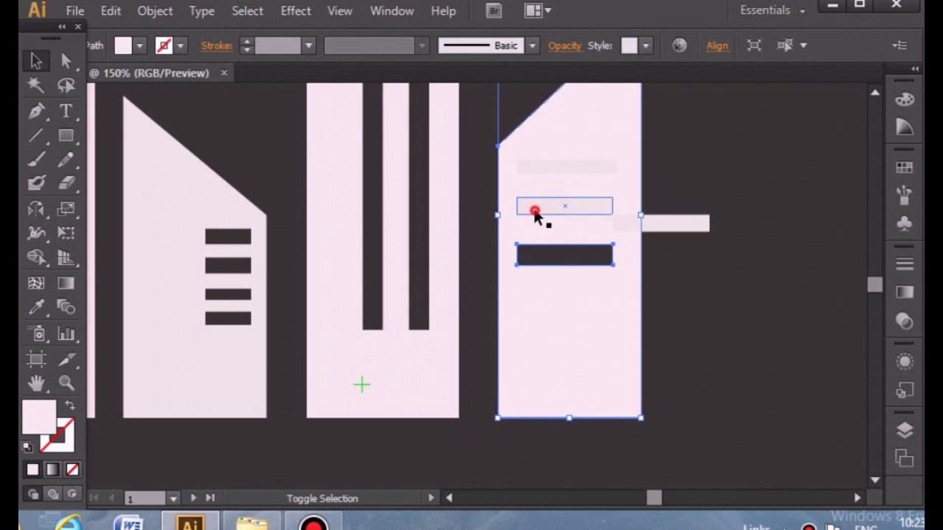
left_click(535, 214, "shift")
left_click(36, 257)
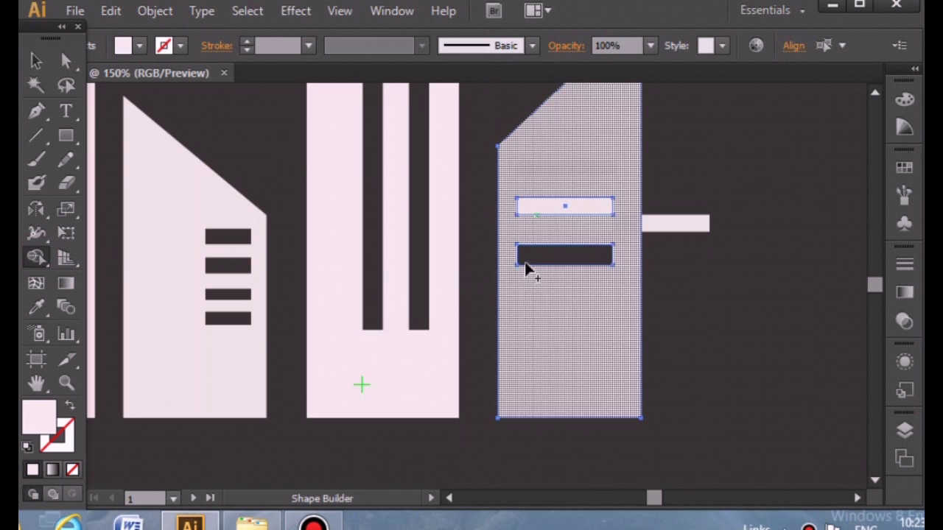
left_click(546, 206, "alt")
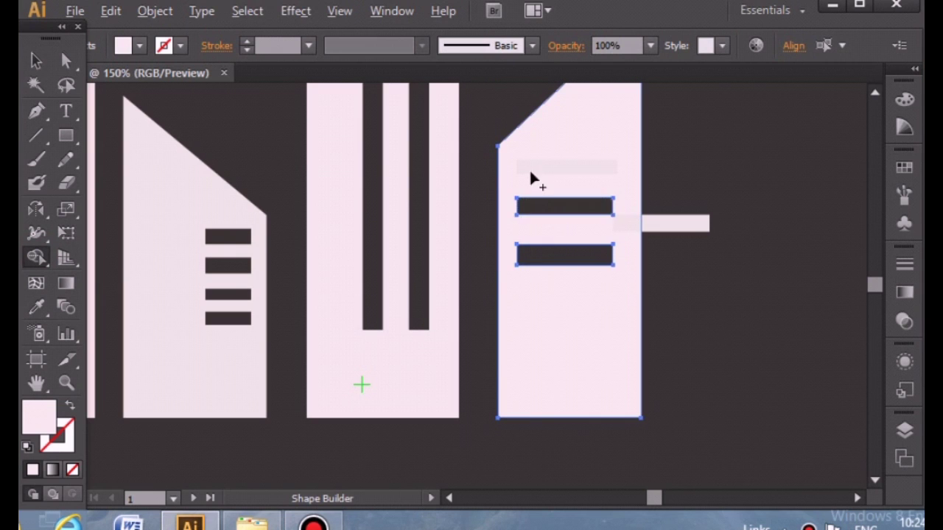
left_click(36, 62)
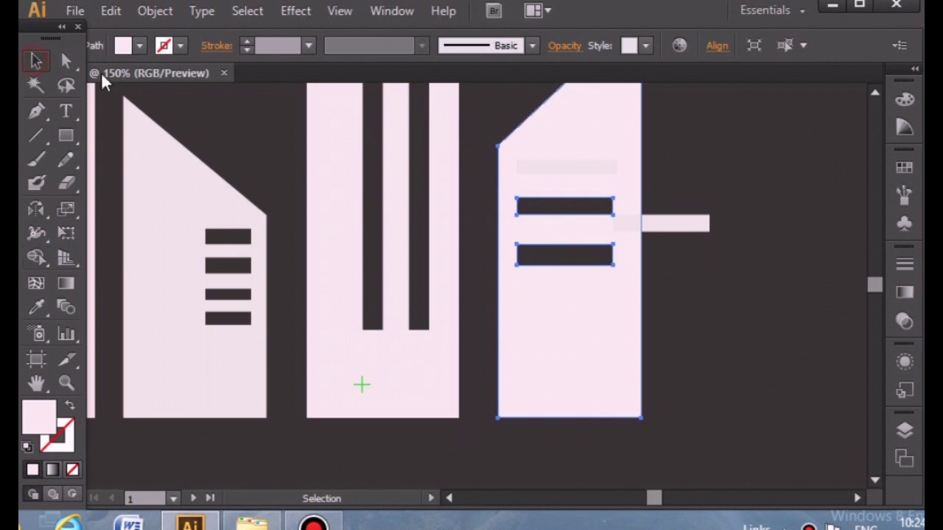
left_click(554, 165, "shift")
left_click(36, 257)
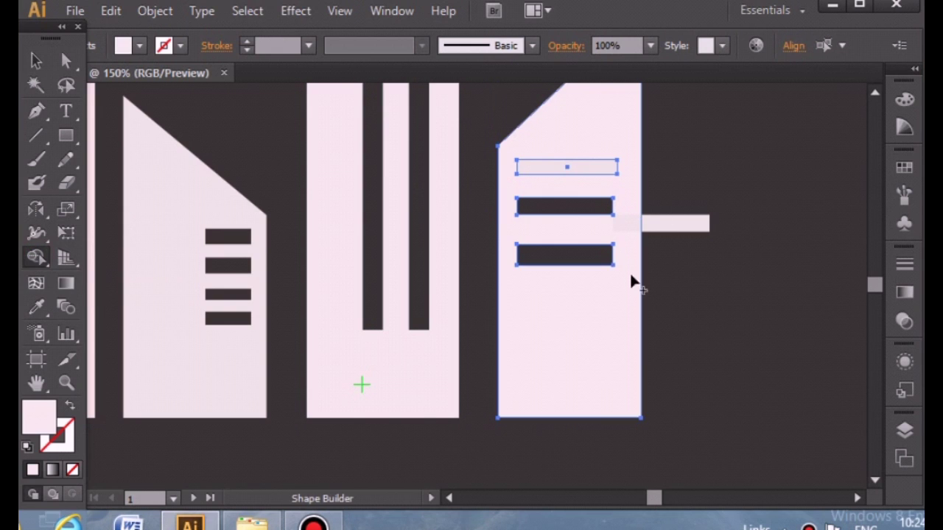
left_click(586, 165, "alt")
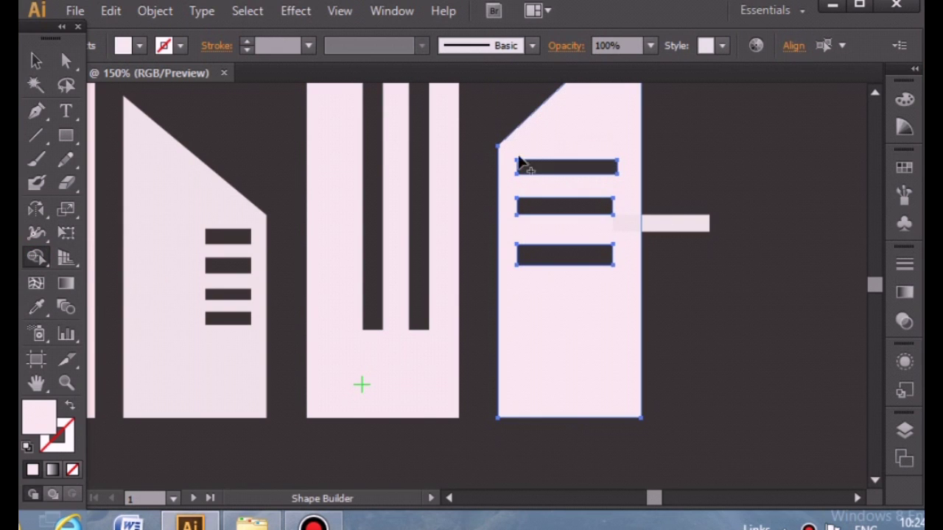
Delete the leftover stray bar and select the finished fourth building
key("v")
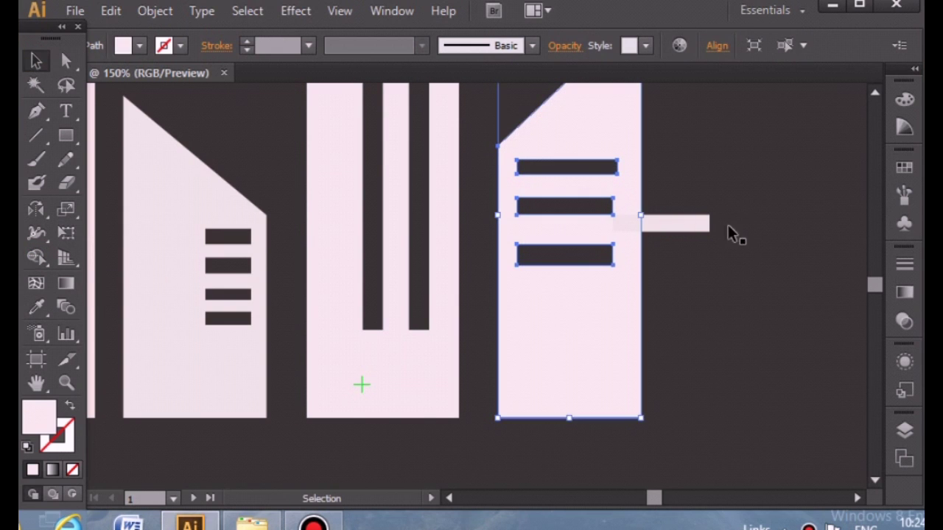
left_click(678, 223)
key("Delete")
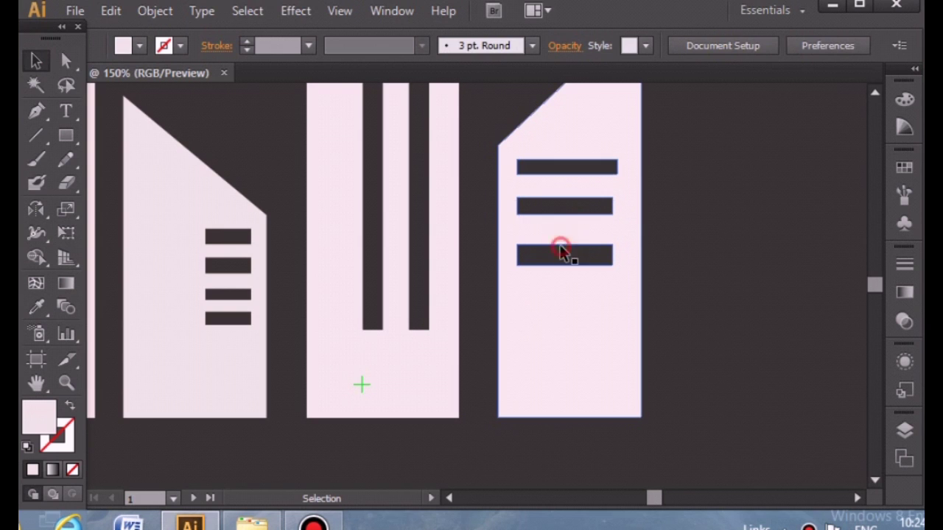
left_click(560, 251)
Deselect and zoom out to view all four buildings
left_click(722, 233)
scroll(720, 225, "up", 2)
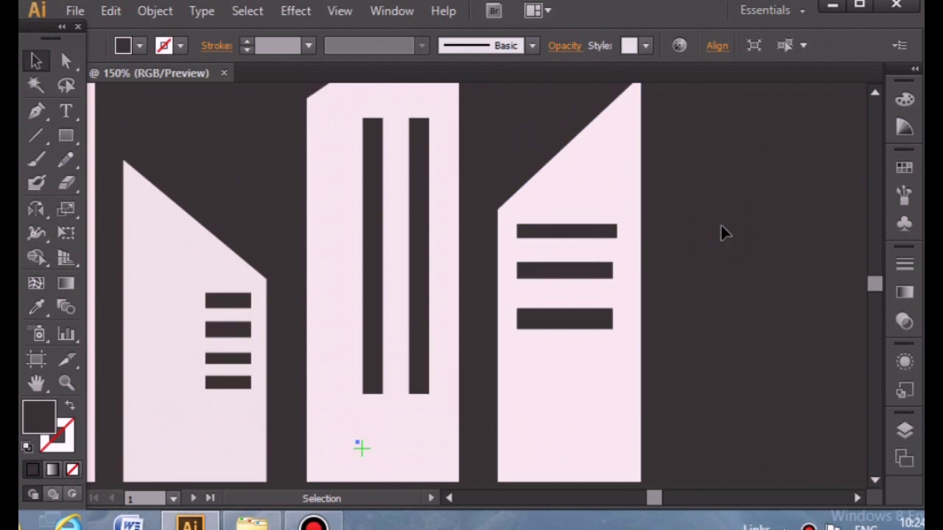
scroll(274, 254, "down", 3)
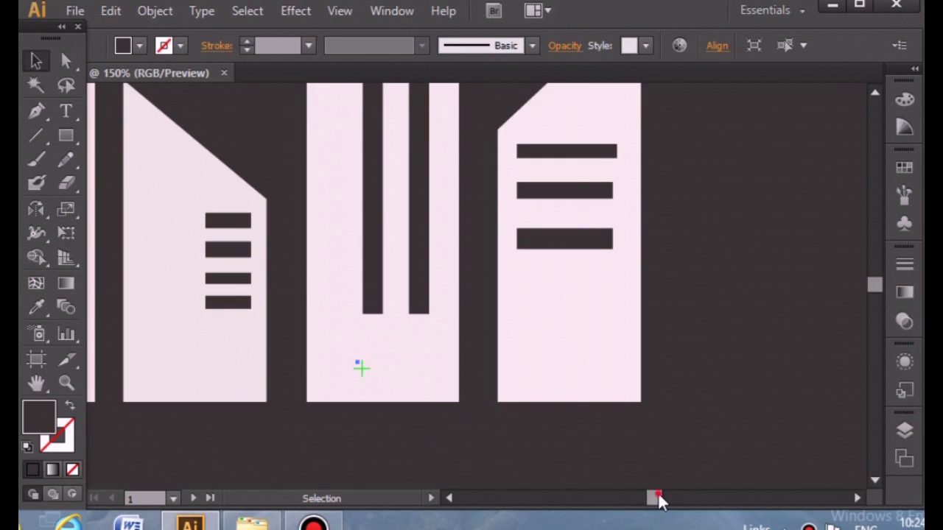
left_click_drag(654, 499, 653, 501)
key("z")
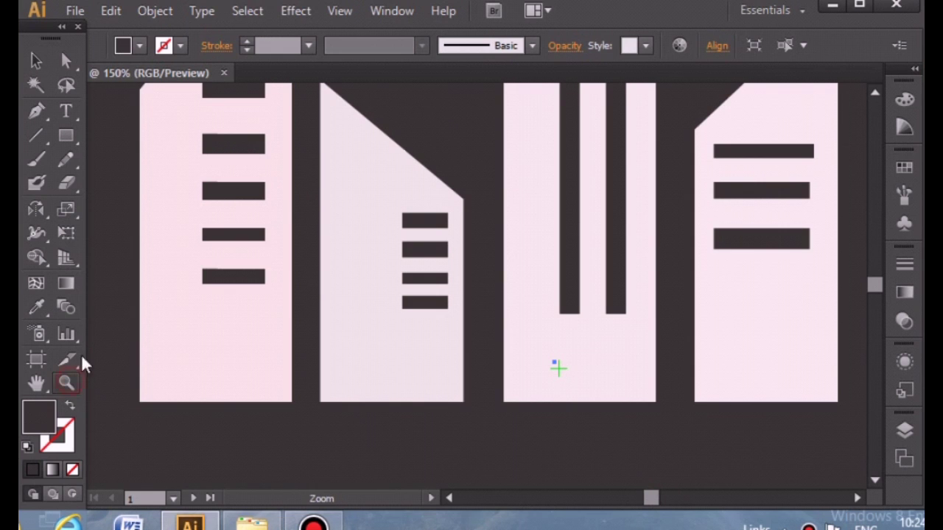
key("ctrl+minus")
key("ctrl+minus")
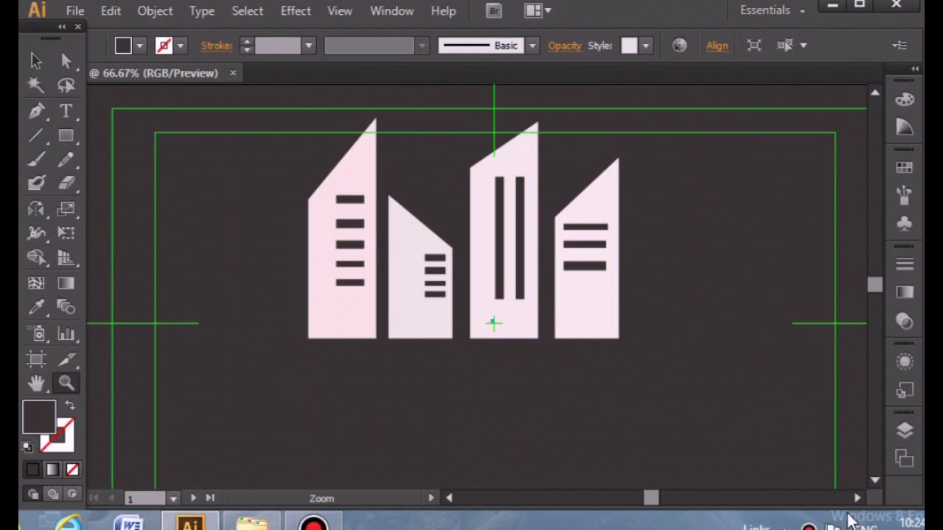
Draw a five-point zigzag path along the building bases from lower left to lower right, then select it
left_click(37, 111)
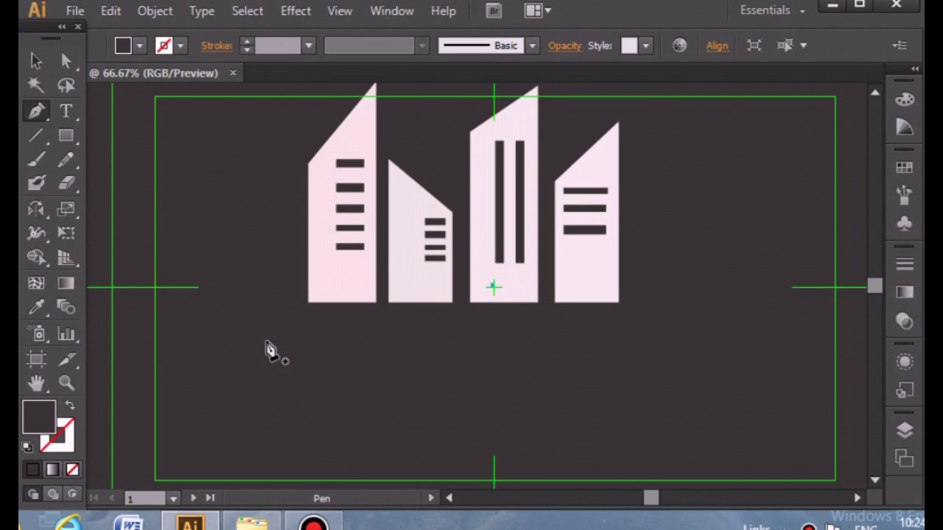
left_click(250, 343)
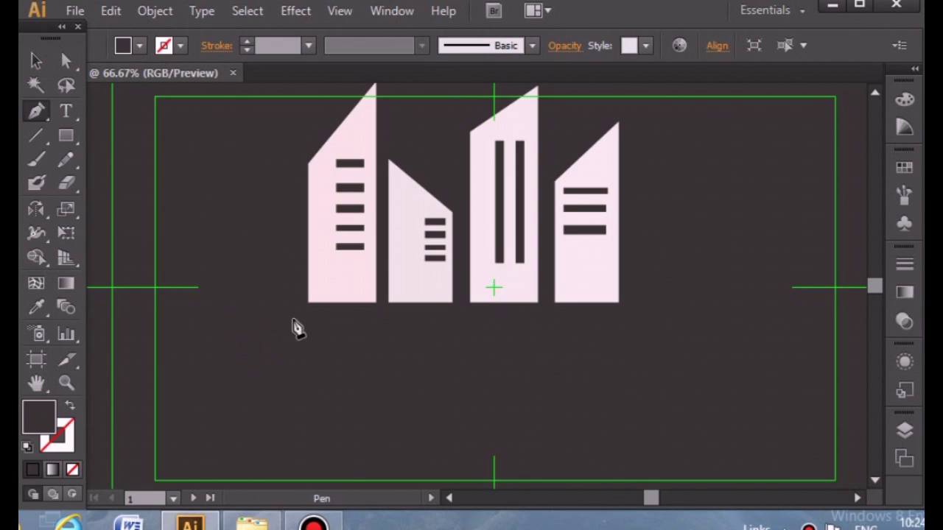
left_click(309, 286)
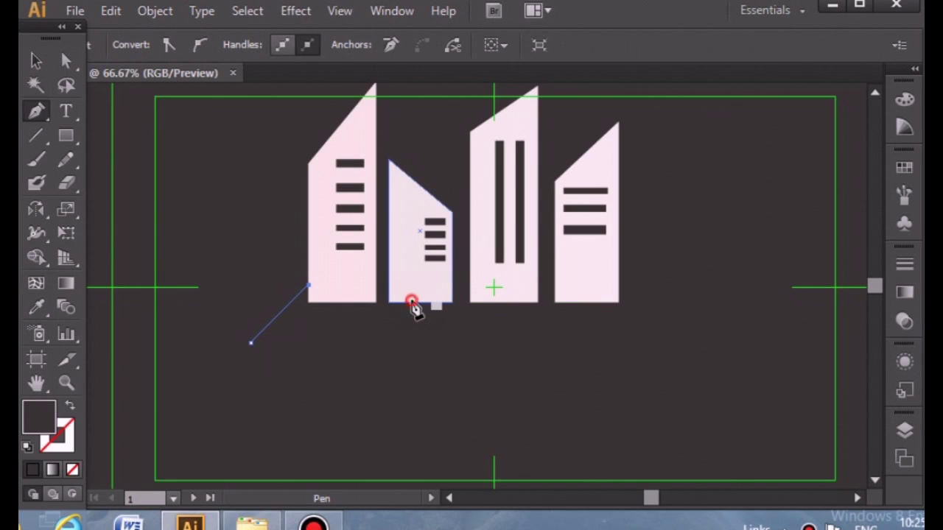
left_click(411, 302)
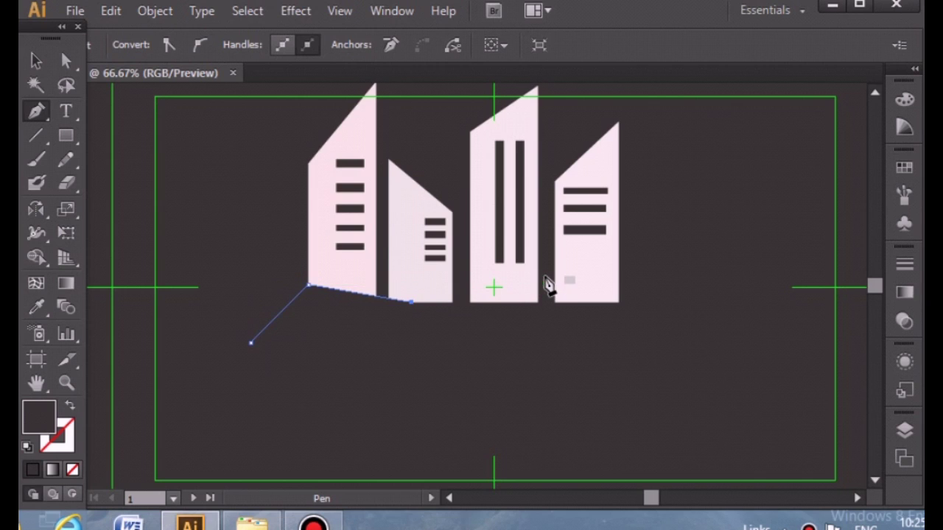
left_click(572, 269)
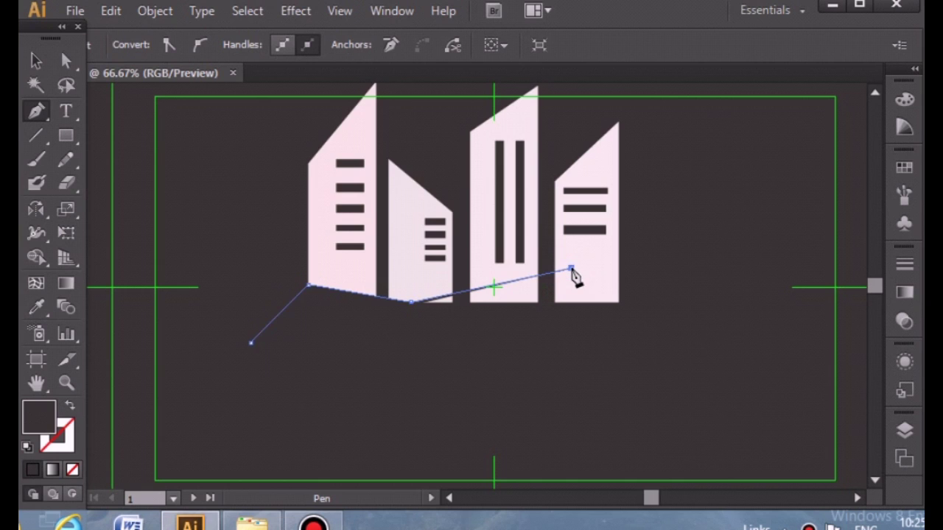
left_click(631, 325)
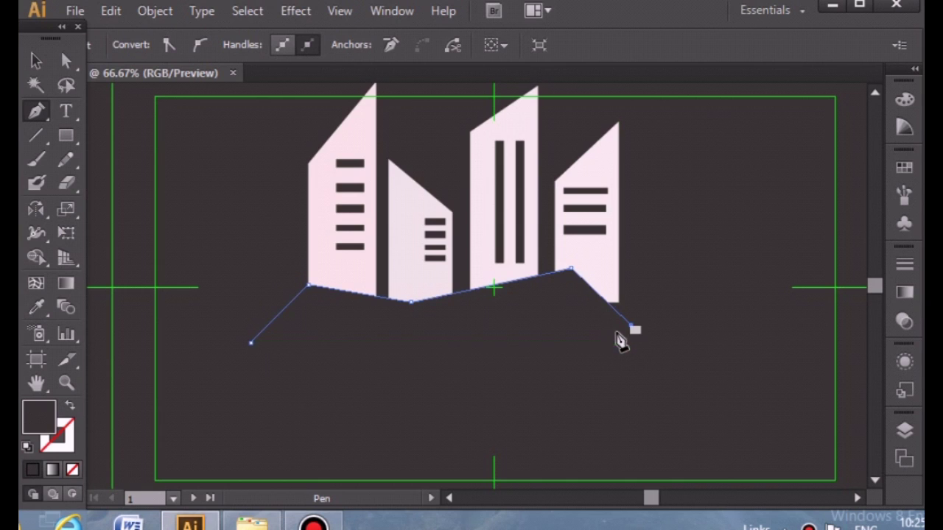
left_click(32, 61)
left_click(266, 327)
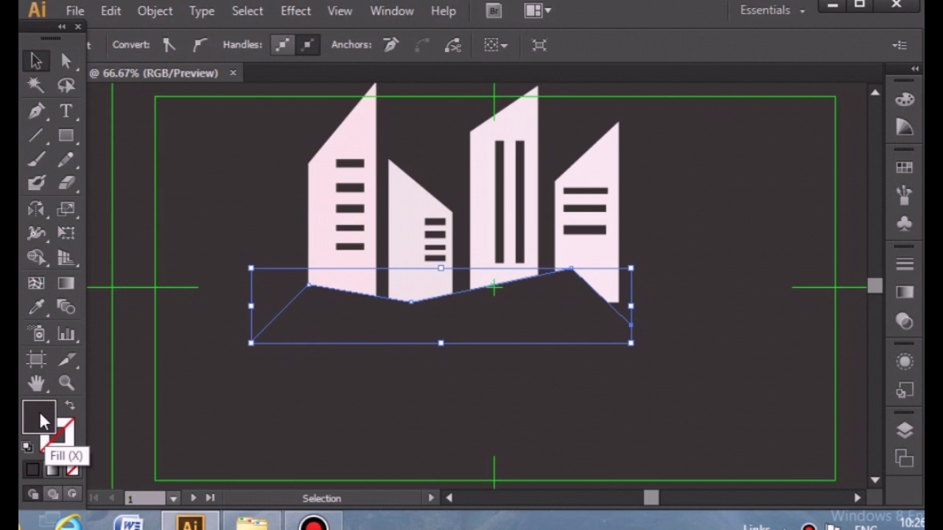
Set the zigzag line to no fill with a light pink F2E7E7 stroke
left_click(72, 470)
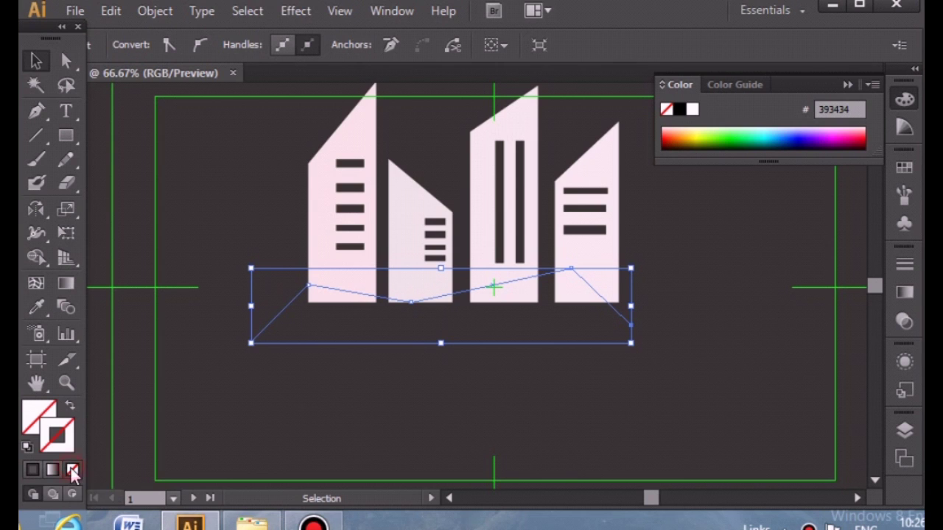
double_click(62, 440)
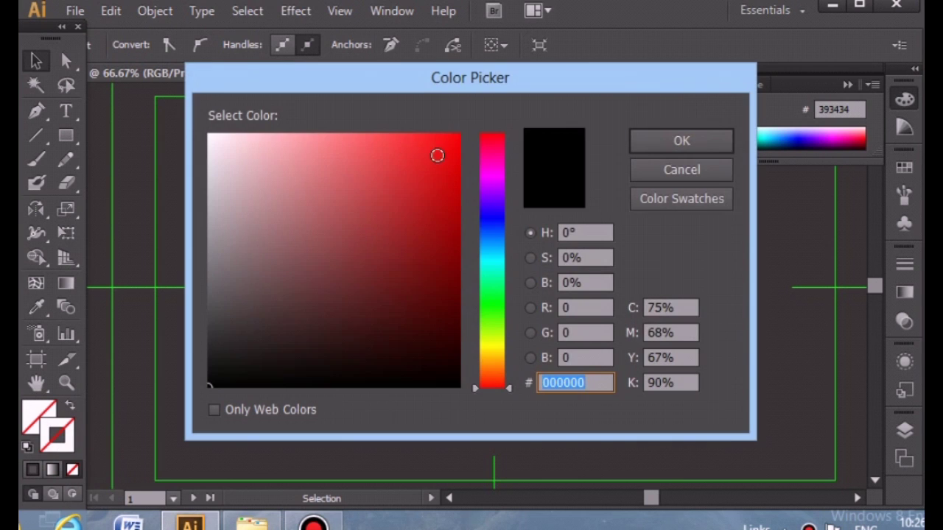
left_click(219, 143)
key("Return")
left_click(290, 421)
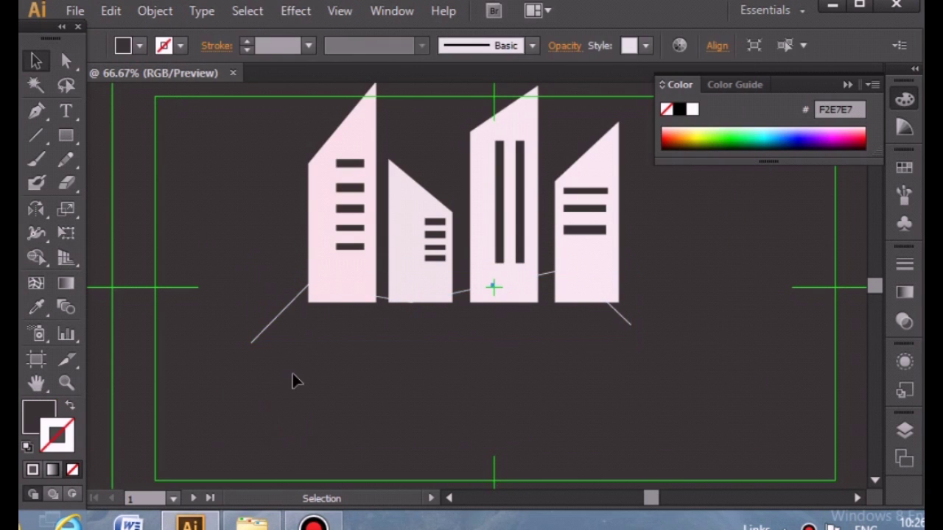
Trim the left building's part below the zigzag line with Shape Builder
left_click(290, 302)
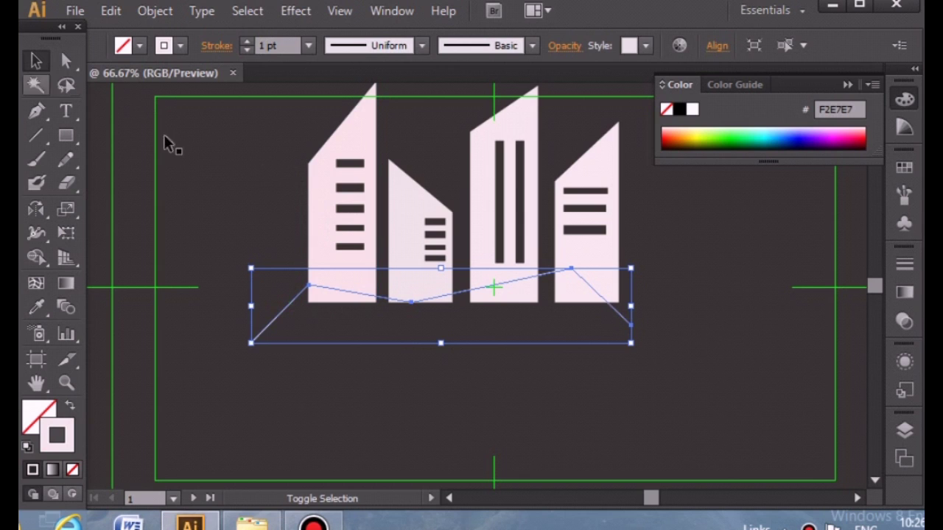
left_click(309, 185, "shift")
left_click(34, 258)
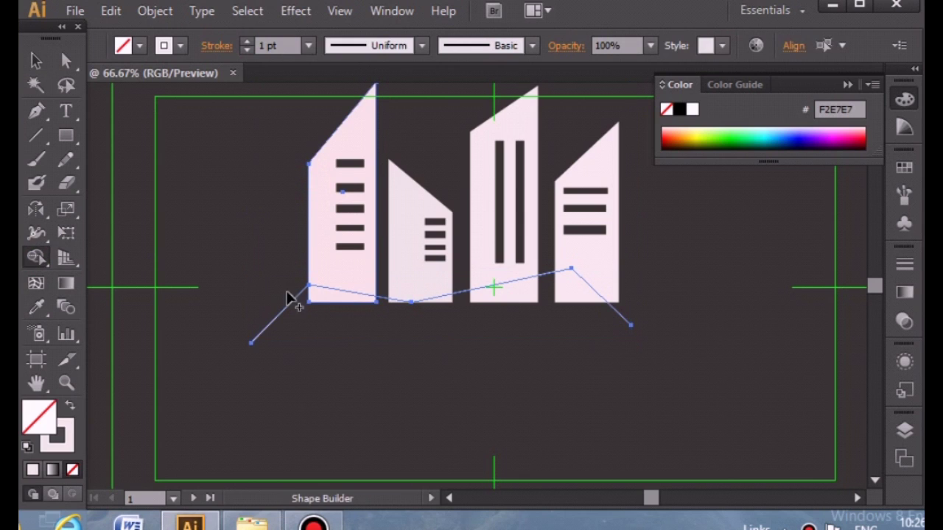
left_click(319, 300)
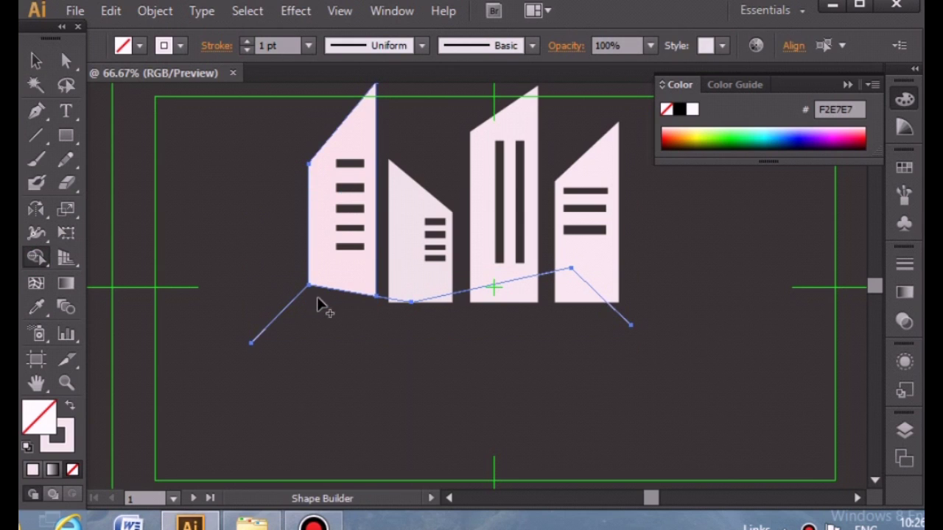
Zoom in and trim the second building's corner below the zigzag line
left_click(66, 383)
left_click(455, 302)
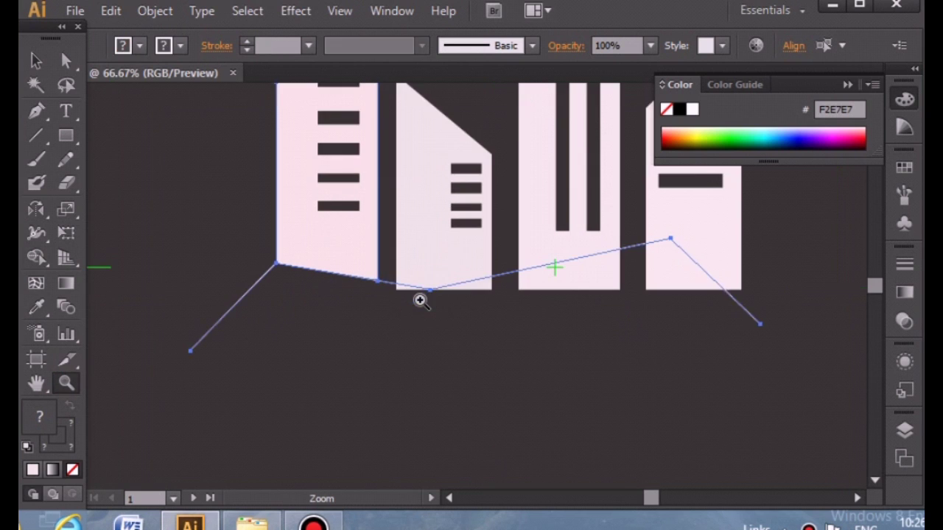
left_click(424, 296)
scroll(547, 305, "up", 2)
scroll(549, 306, "up", 3)
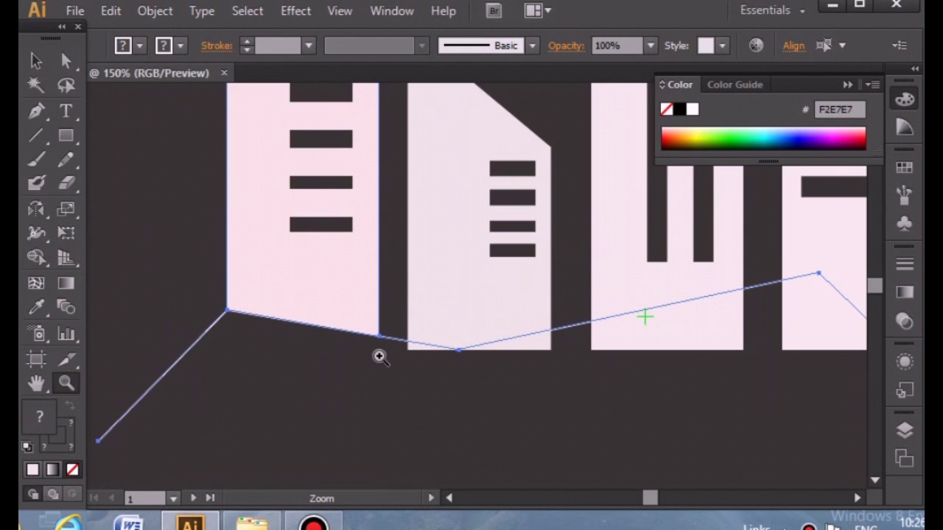
left_click(417, 188)
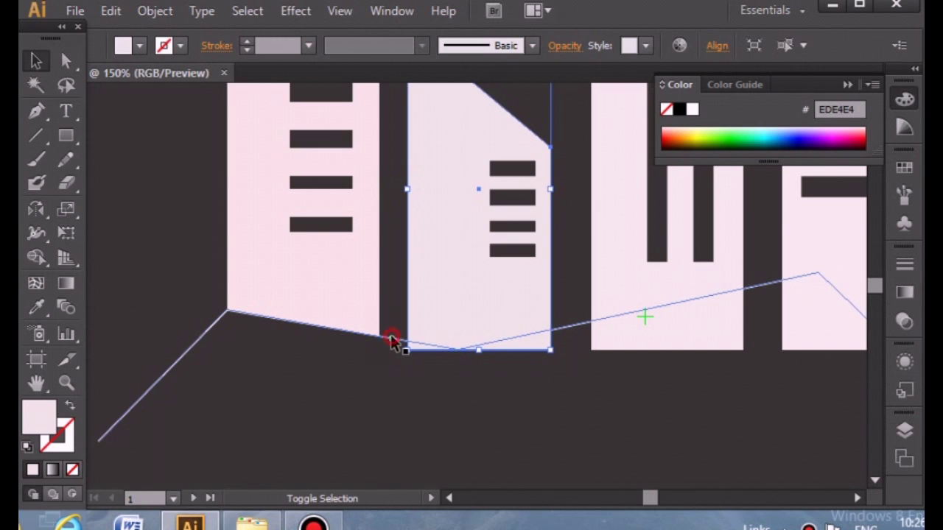
left_click(393, 342, "shift")
left_click(36, 258)
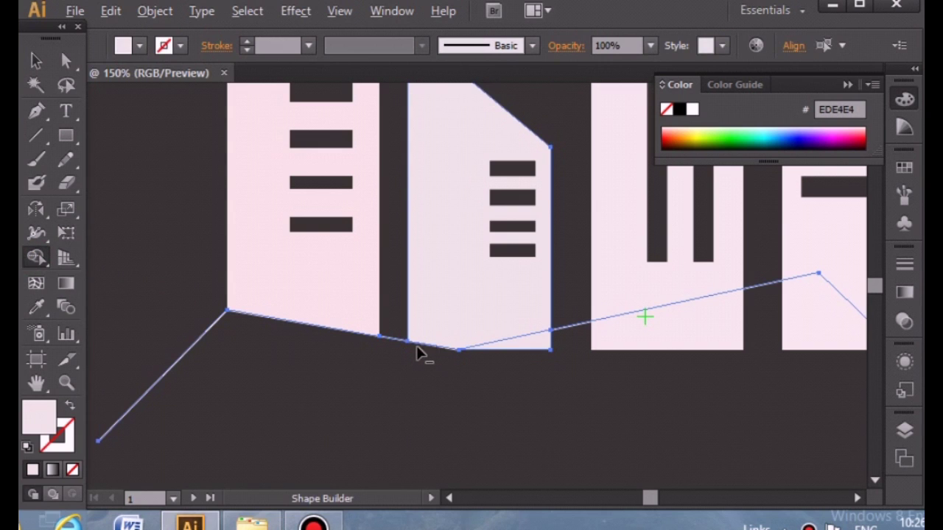
left_click(513, 347, "alt")
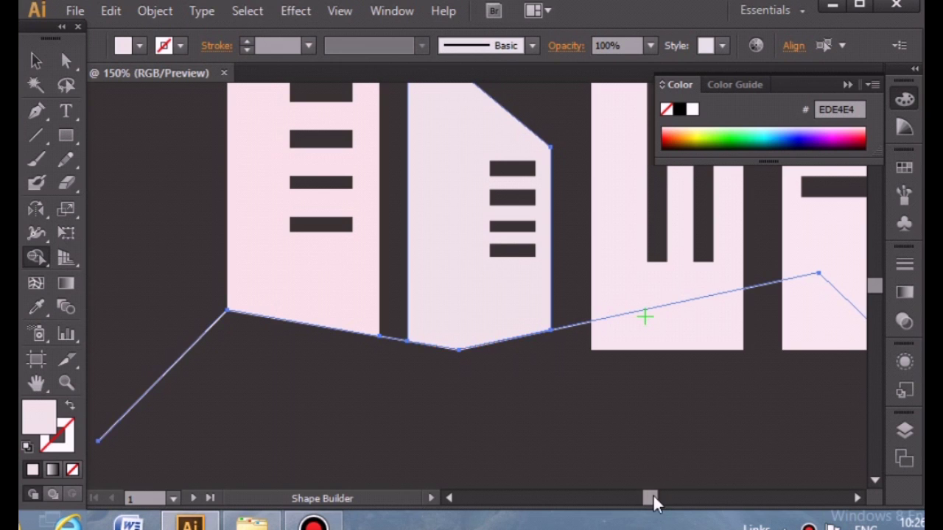
Trim the tall third building's part below the zigzag line
left_click_drag(653, 495, 657, 495)
key("v")
left_click(395, 145)
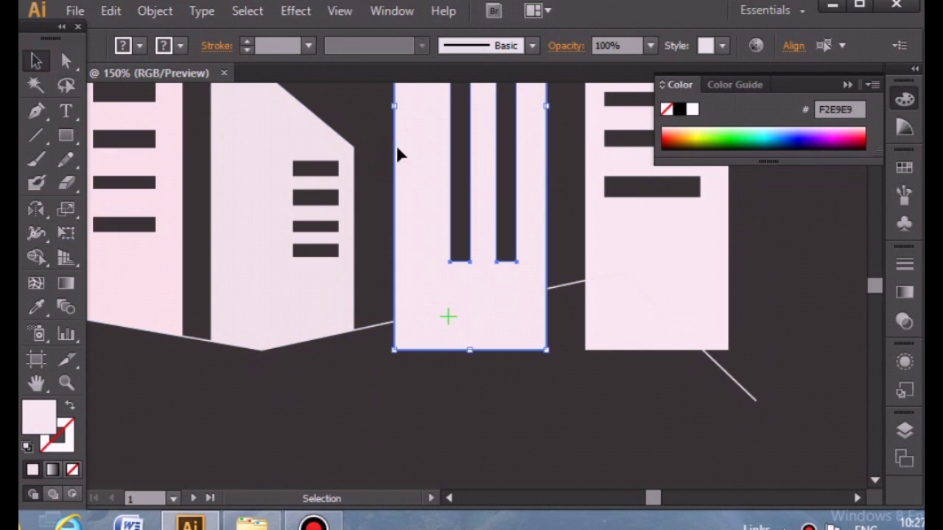
left_click(367, 333, "shift")
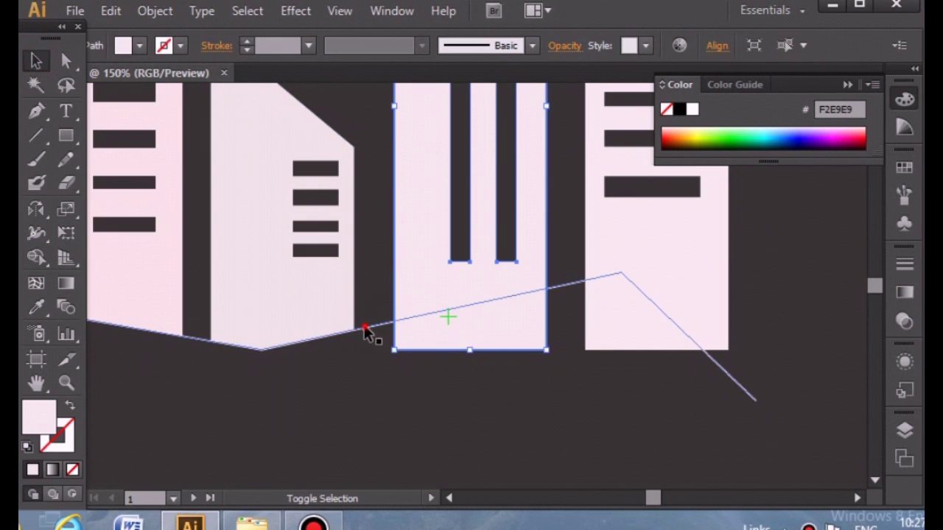
left_click(33, 259)
left_click(505, 342, "alt")
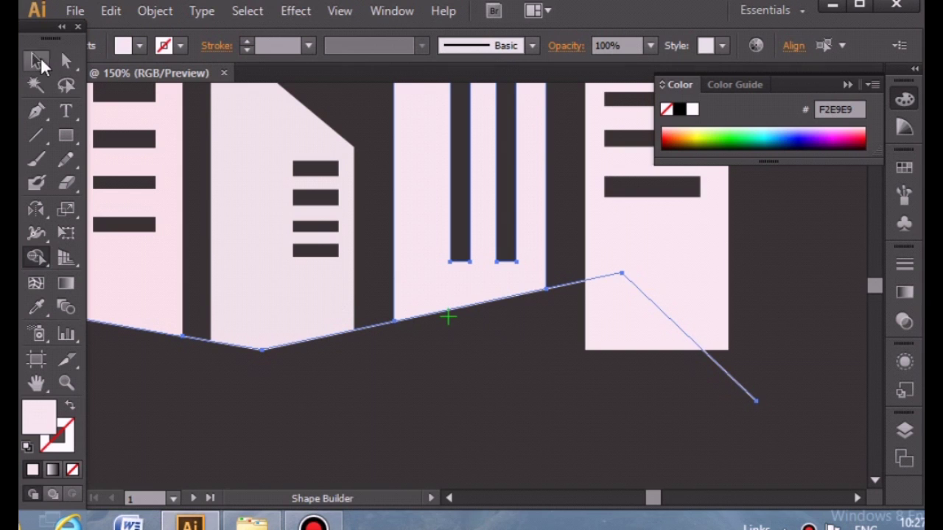
Trim the right building below the zigzag line, reselecting it for a second attempt
left_click(39, 61)
left_click(594, 236)
left_click(570, 285, "shift")
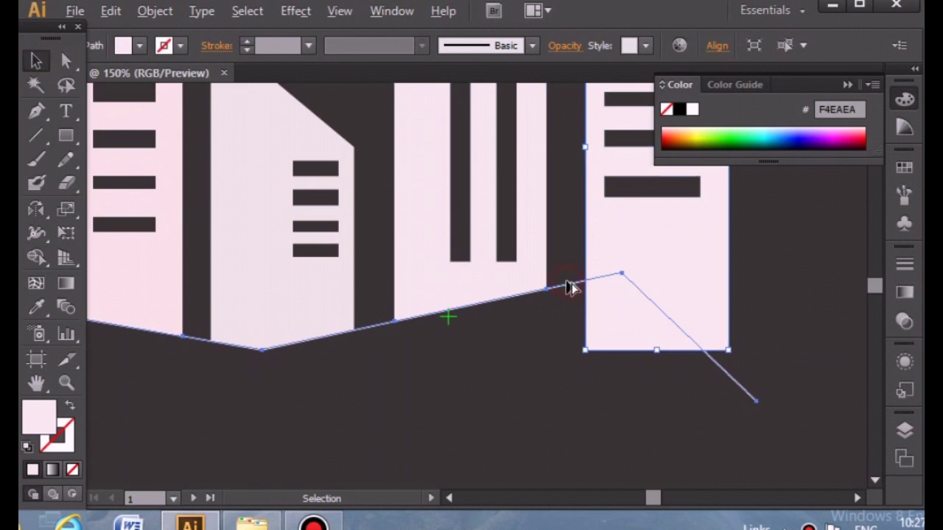
left_click(36, 258)
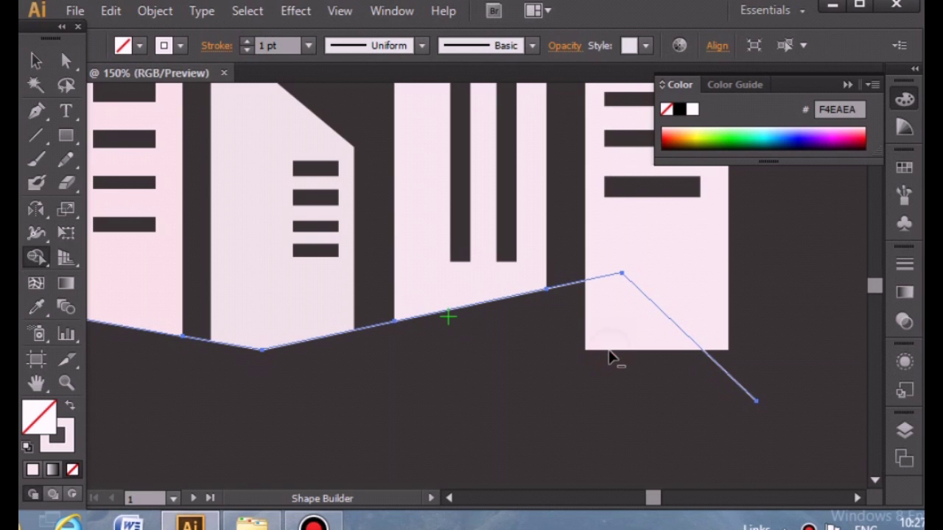
key("v")
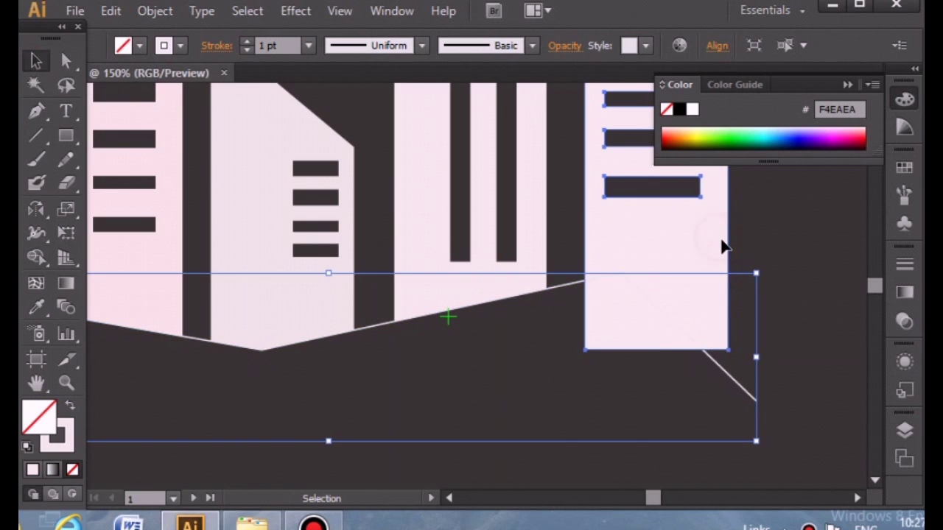
left_click(719, 239)
left_click(733, 377, "shift")
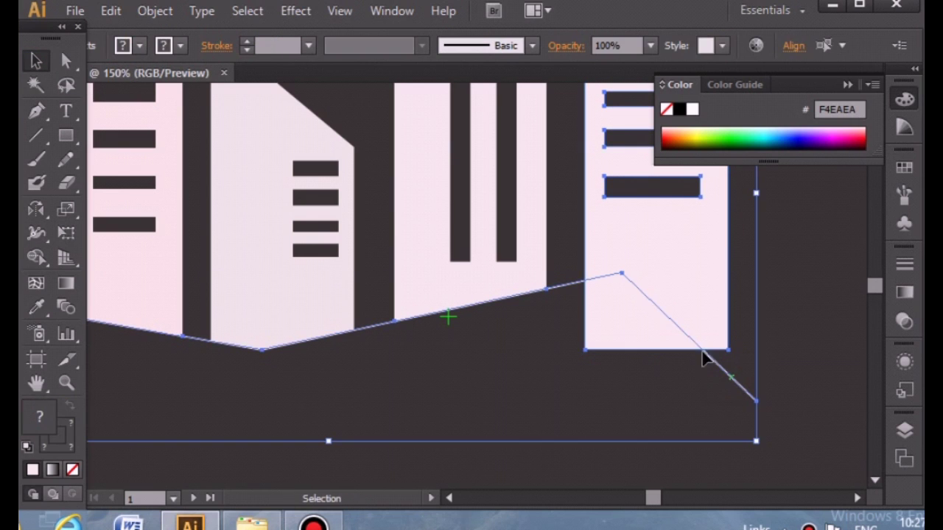
left_click(37, 258)
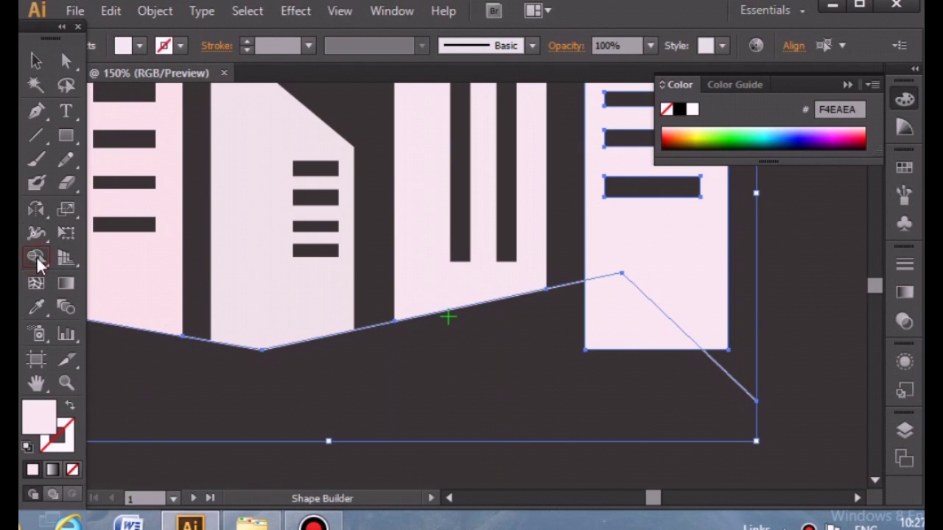
left_click(623, 345, "alt")
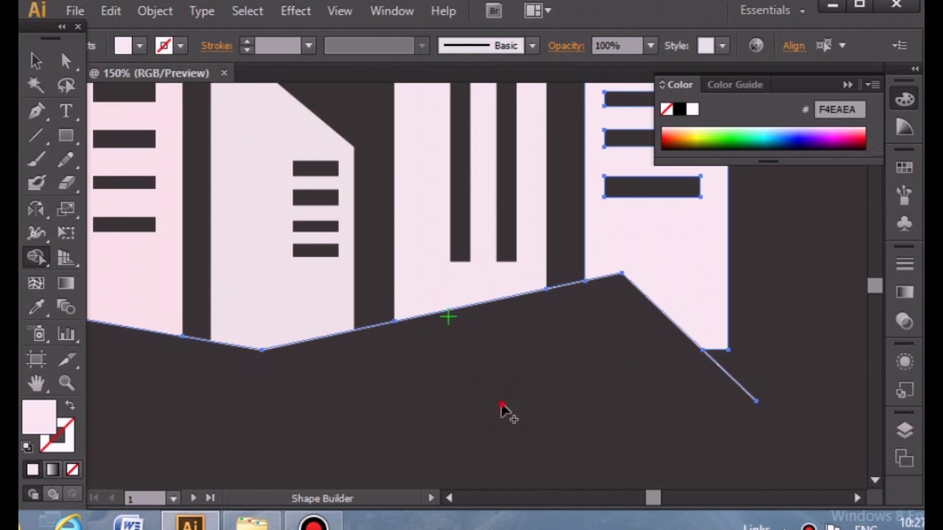
Check the leftover zigzag line, then deselect and zoom out to review the trimmed bases
left_click(28, 59)
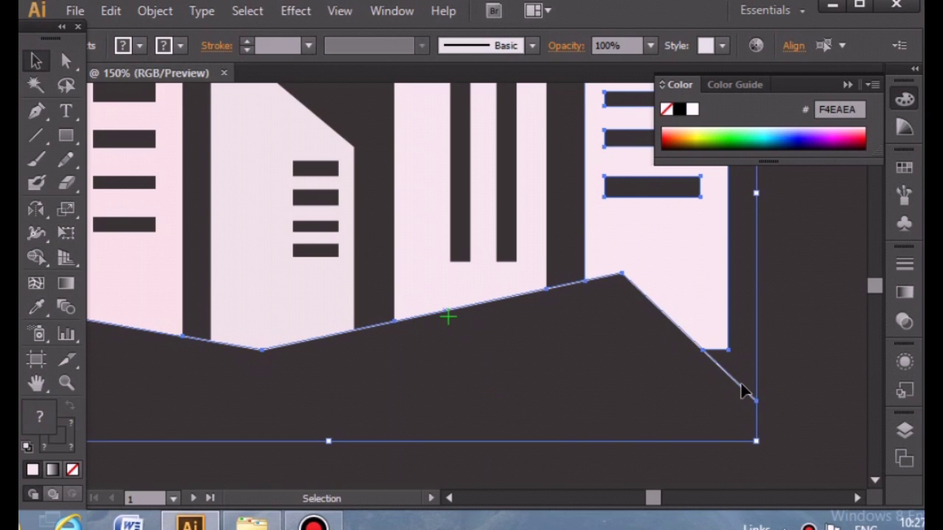
left_click(817, 335)
key("a")
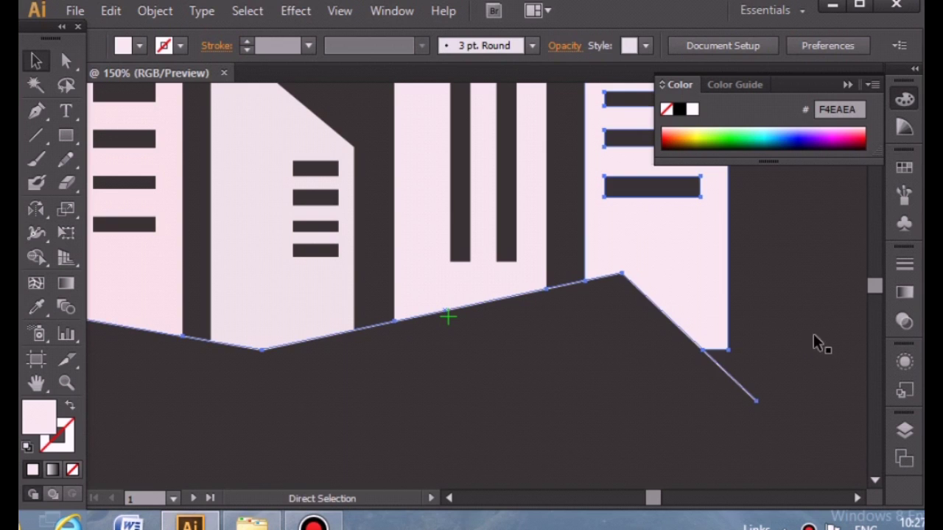
key("v")
left_click(532, 302)
left_click(561, 287)
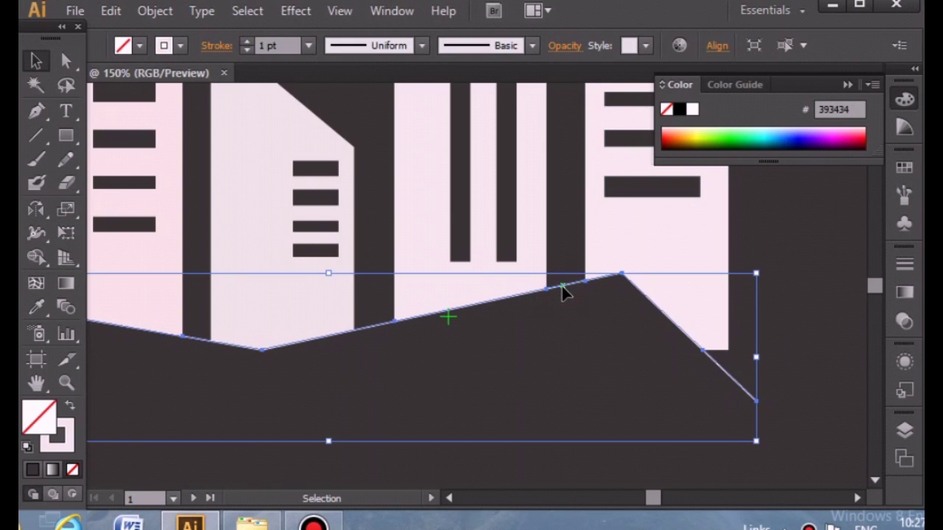
left_click(438, 306)
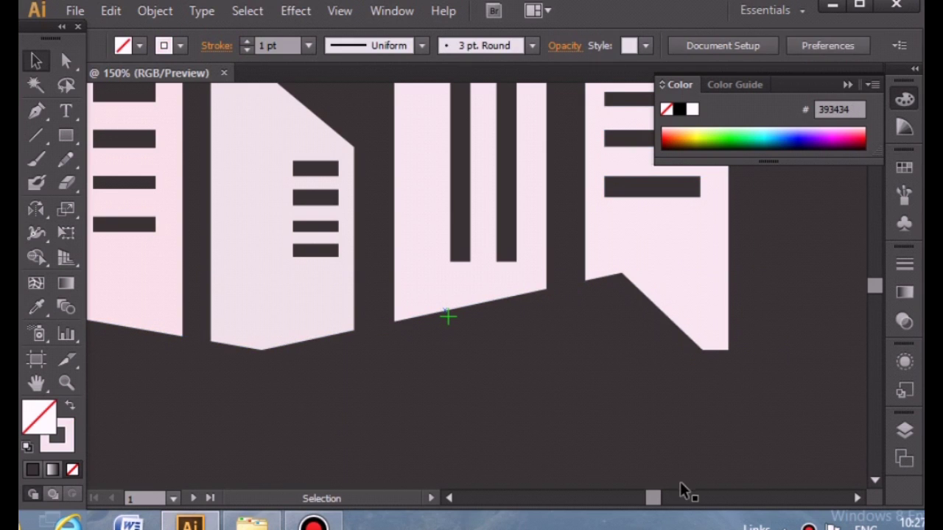
left_click(66, 383)
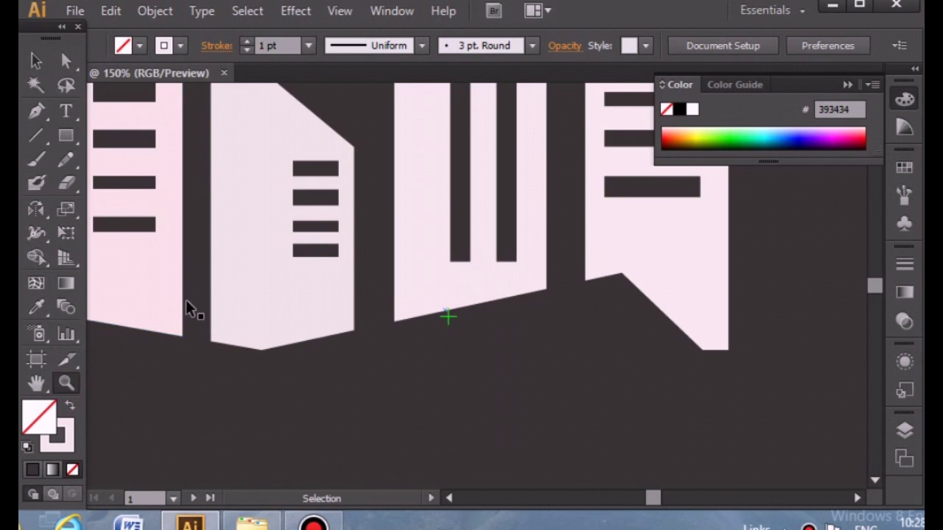
key("ctrl+minus")
key("ctrl+minus")
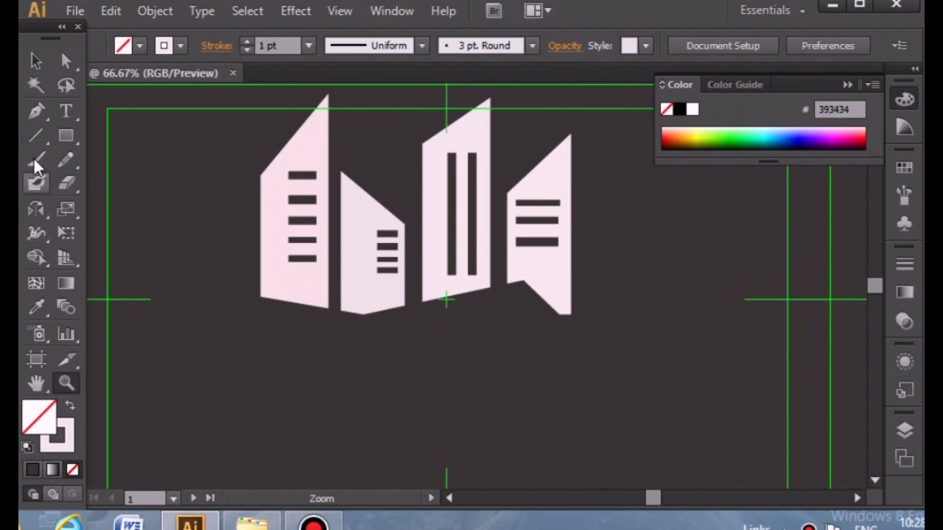
Draw the zigzag band's upper edge with the Pen tool beneath the pink buildings
left_click(36, 110)
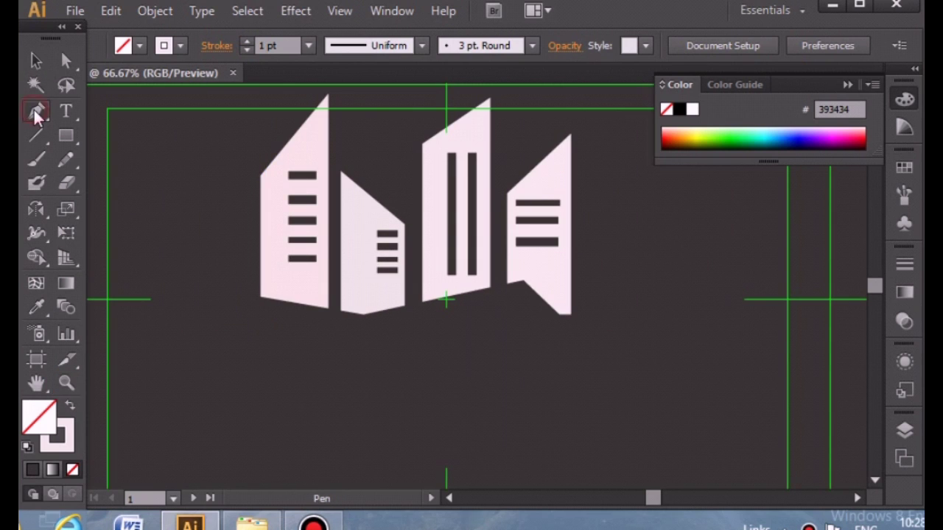
left_click(215, 352)
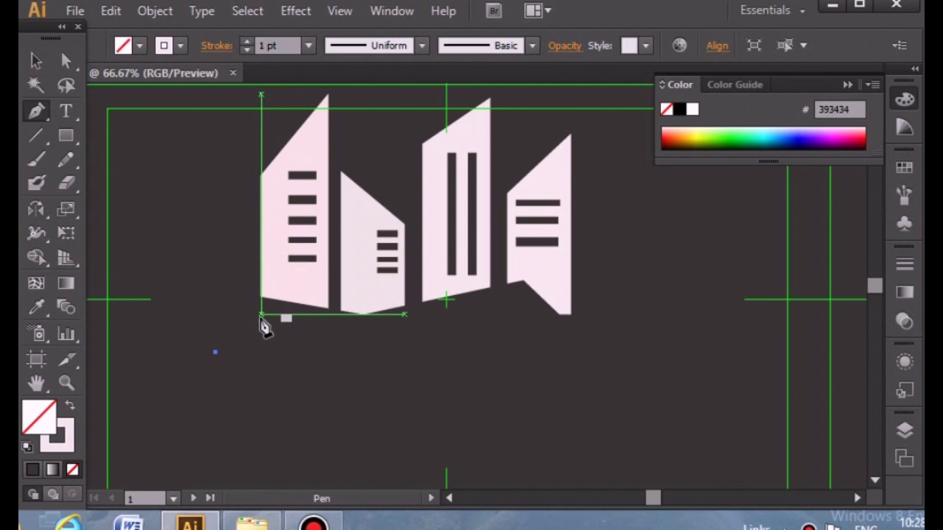
left_click_drag(238, 334, 261, 315)
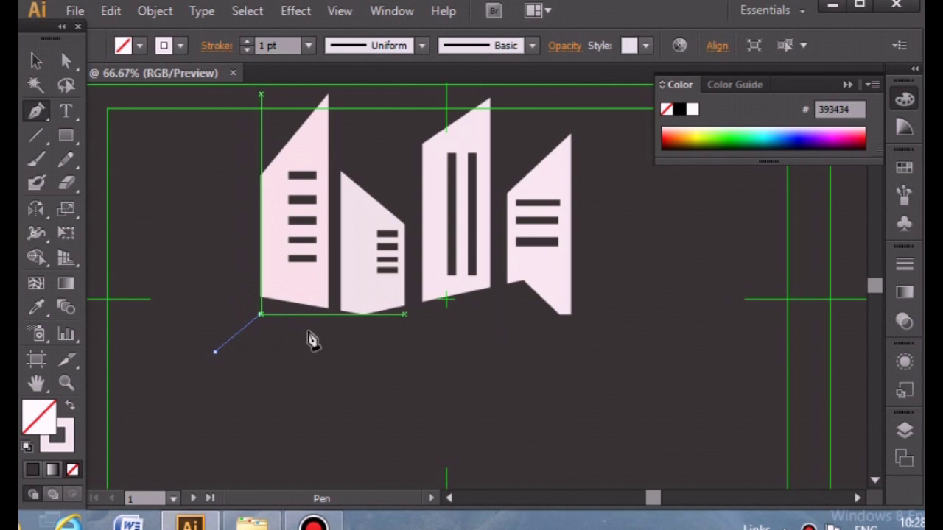
left_click(361, 333)
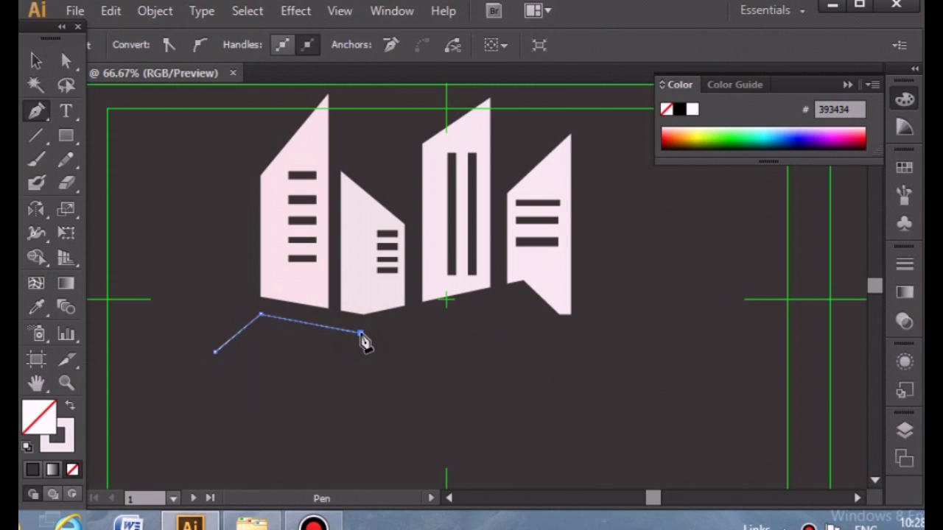
left_click(491, 310)
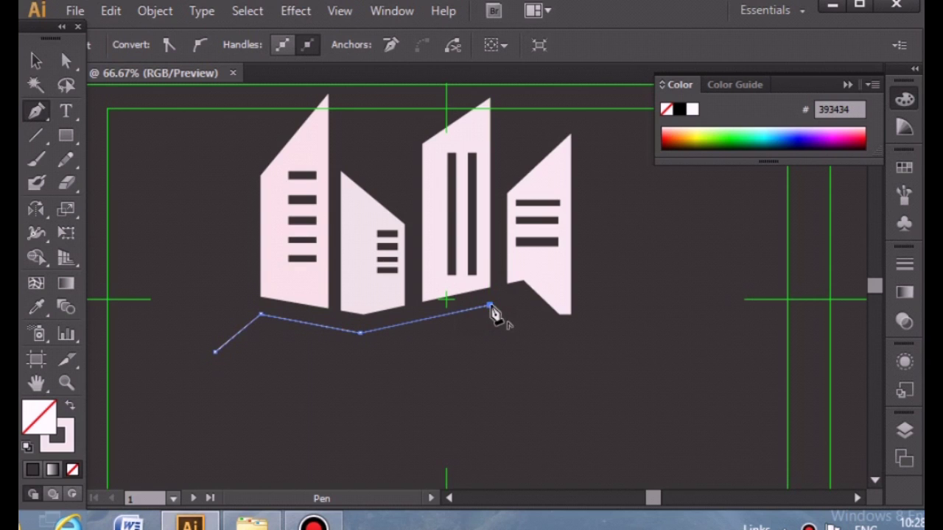
key("ctrl+z")
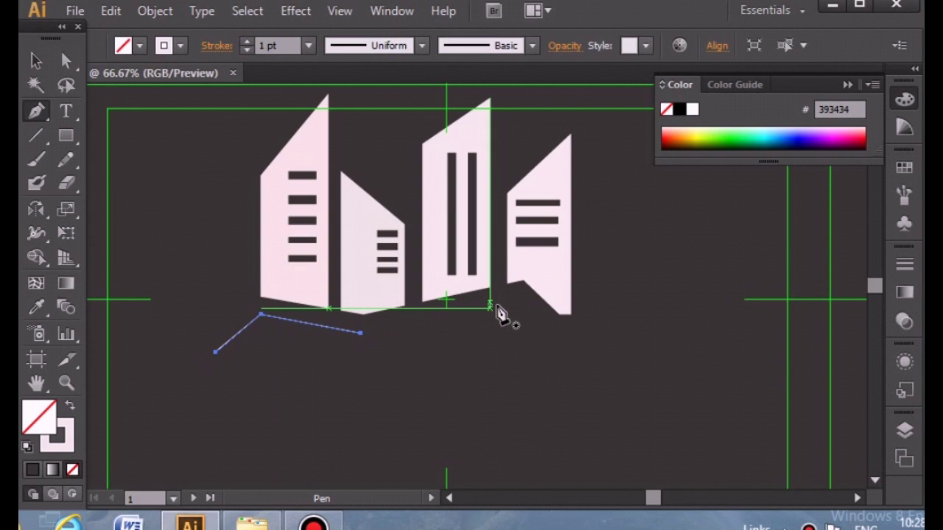
left_click(520, 297)
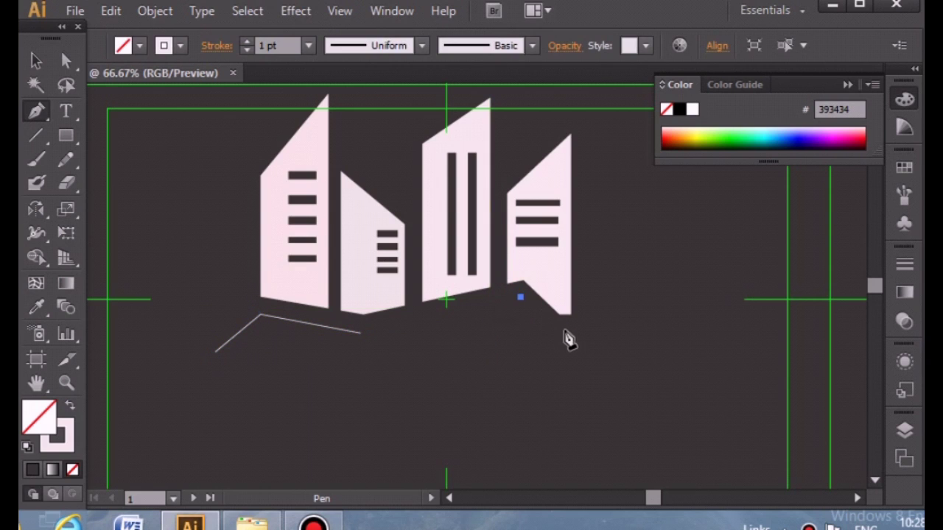
left_click(360, 333)
left_click(520, 297)
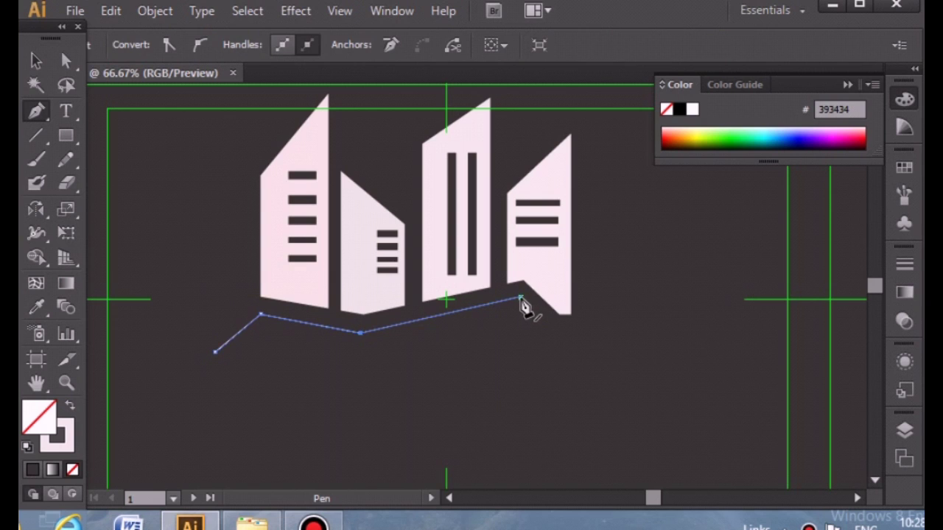
Trace the band's lower zigzag edge back left and close the path at its start
left_click(571, 336)
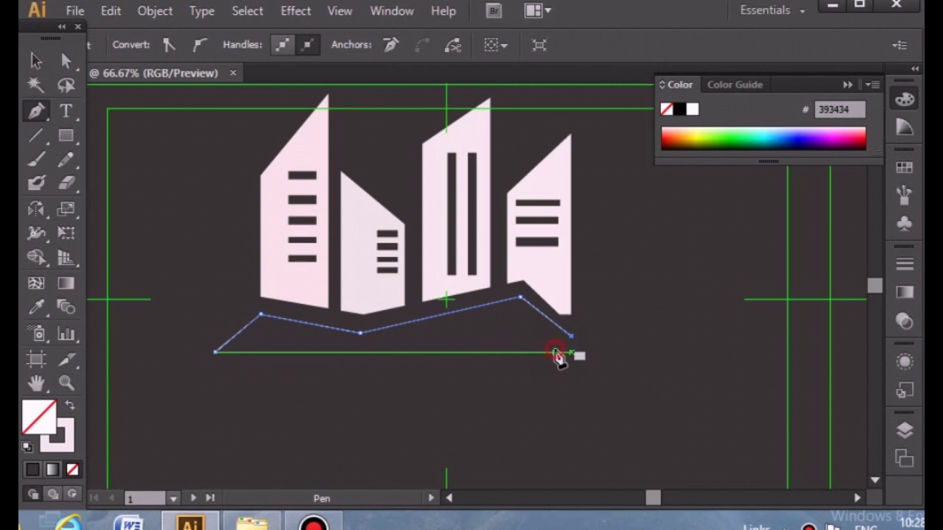
left_click(554, 352)
left_click(521, 324)
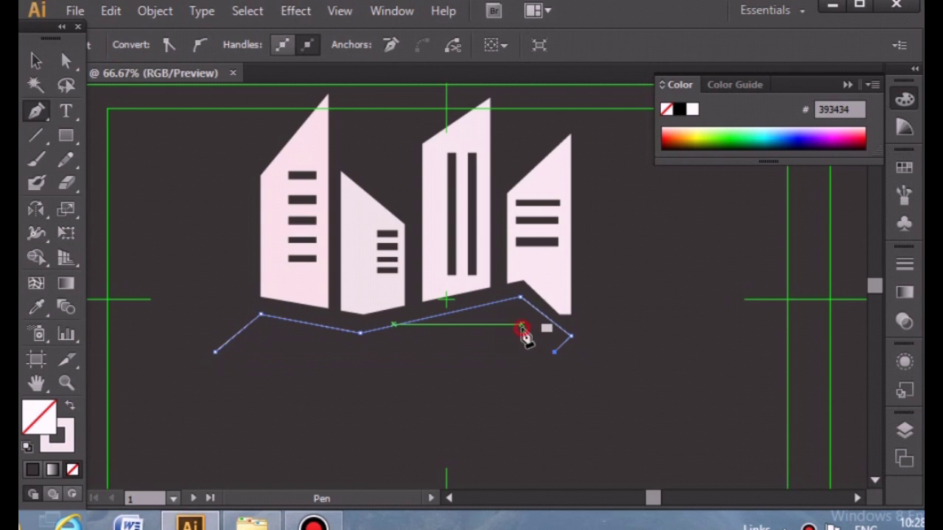
left_click(365, 392)
left_click(268, 340)
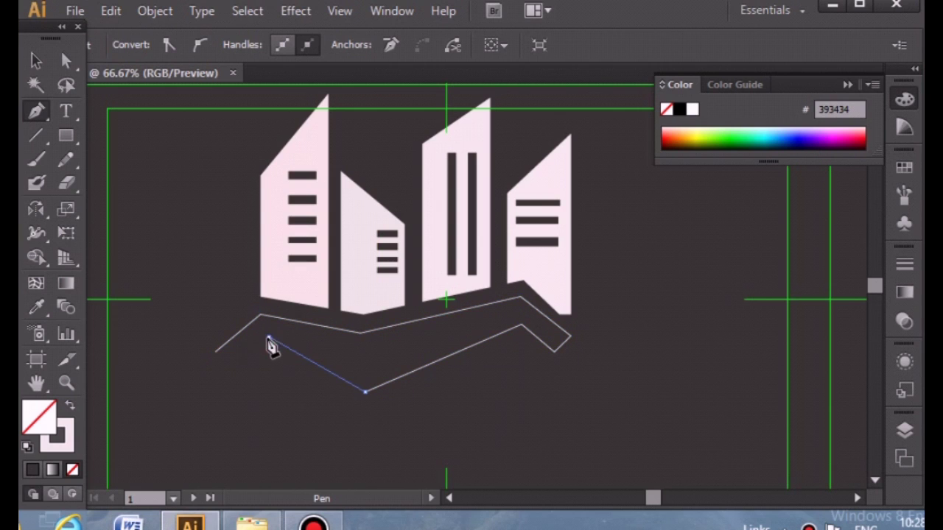
left_click(217, 354)
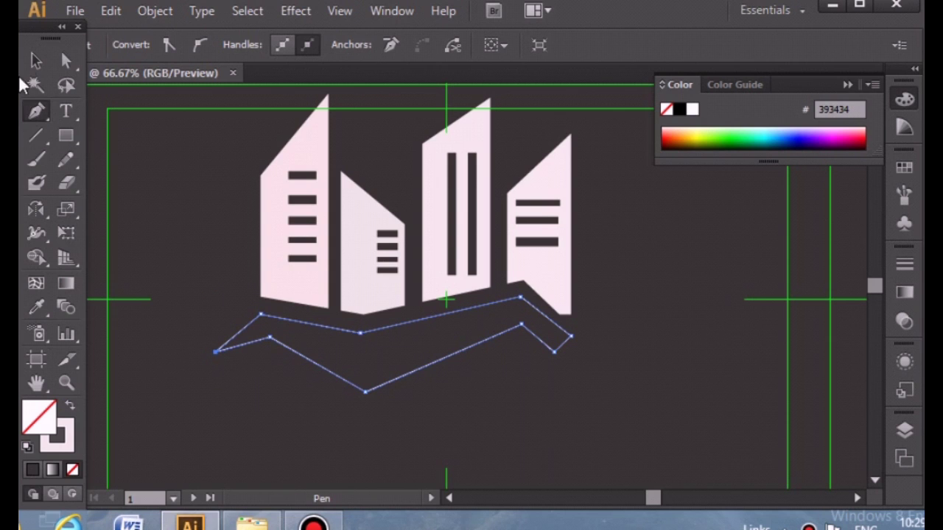
Drag the band's right corner, right tip, left tip and bottom anchors outward
left_click(35, 62)
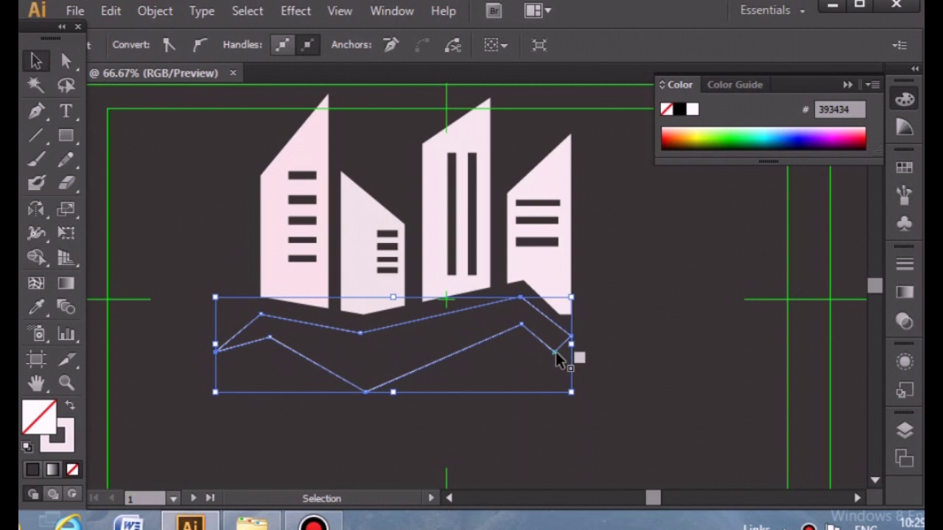
left_click_drag(580, 364, 596, 385)
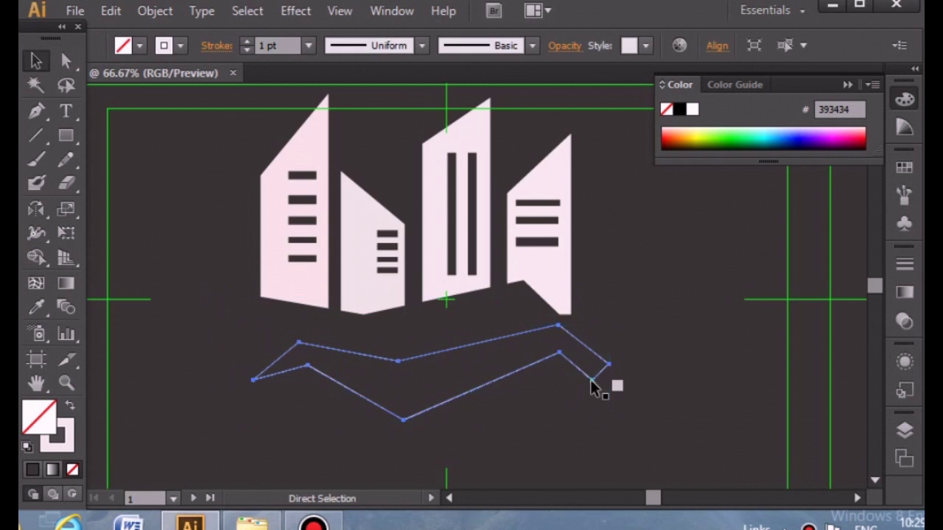
key("ctrl+z")
left_click(65, 62)
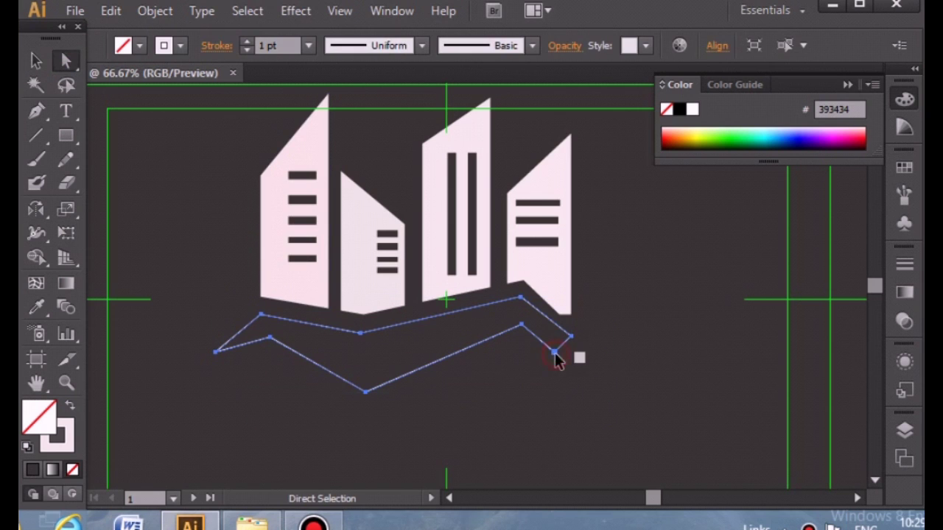
left_click_drag(554, 351, 591, 374)
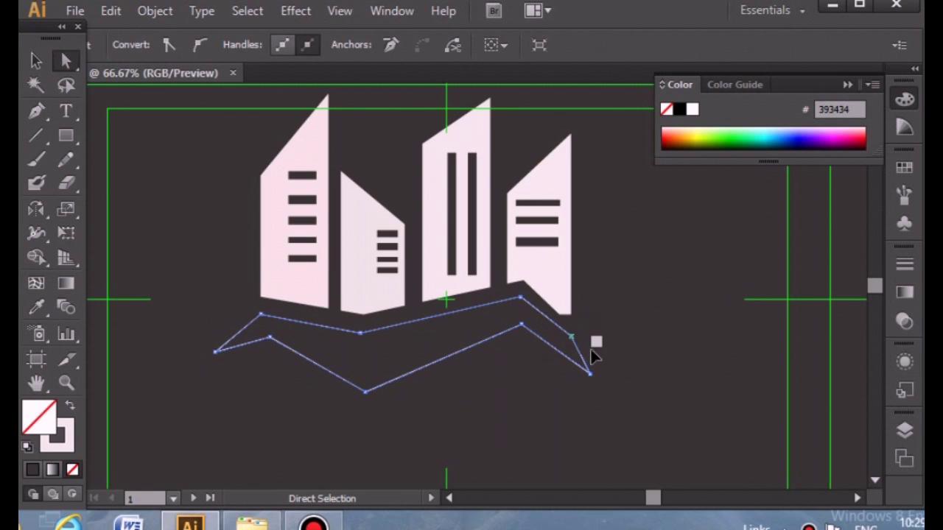
left_click_drag(571, 337, 598, 360)
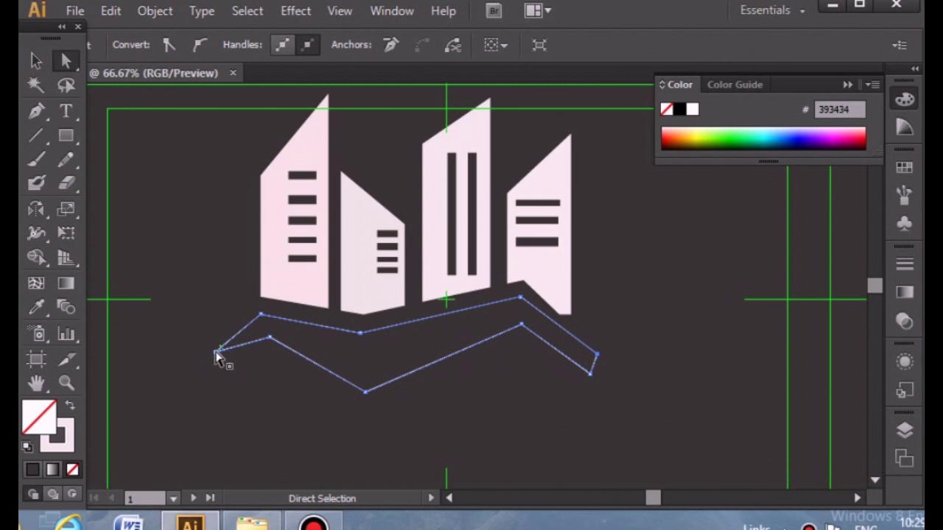
left_click_drag(216, 355, 182, 374)
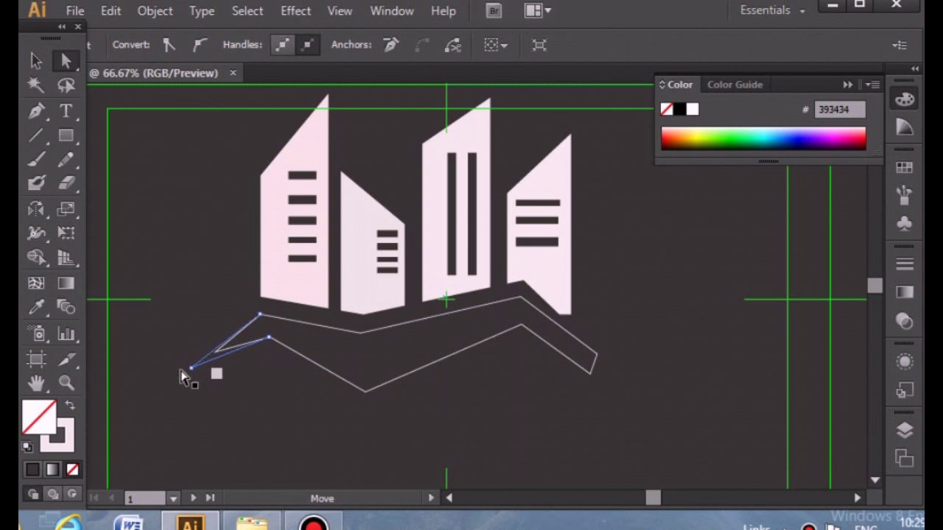
left_click_drag(364, 390, 368, 394)
left_click(501, 400)
Fill the zigzag band lime green CDD836 and set its stroke to None
scroll(263, 312, "down", 1)
key("v")
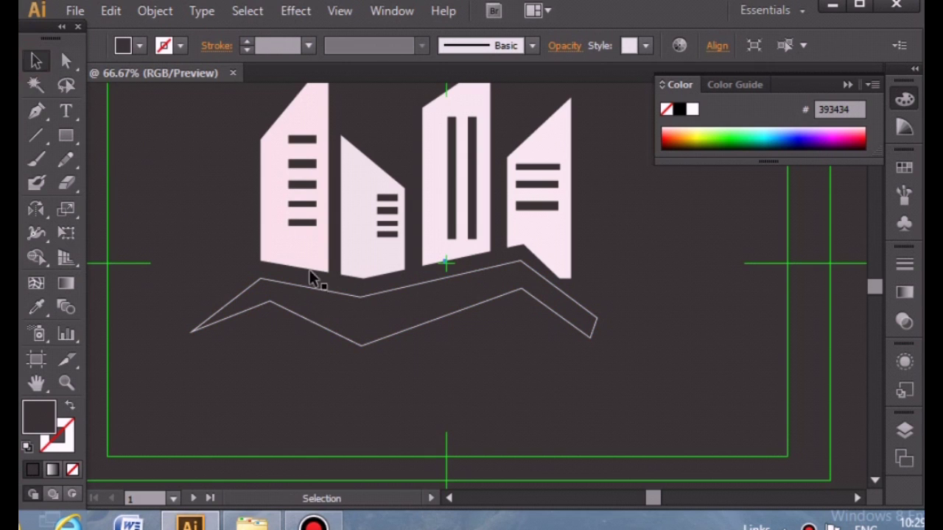
left_click(265, 313)
double_click(39, 417)
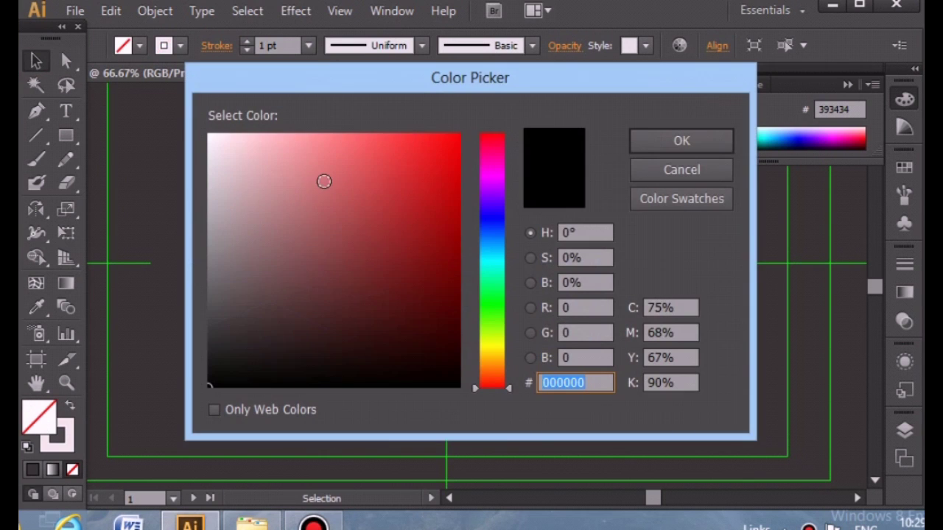
left_click(496, 342)
left_click(394, 168)
left_click(678, 138)
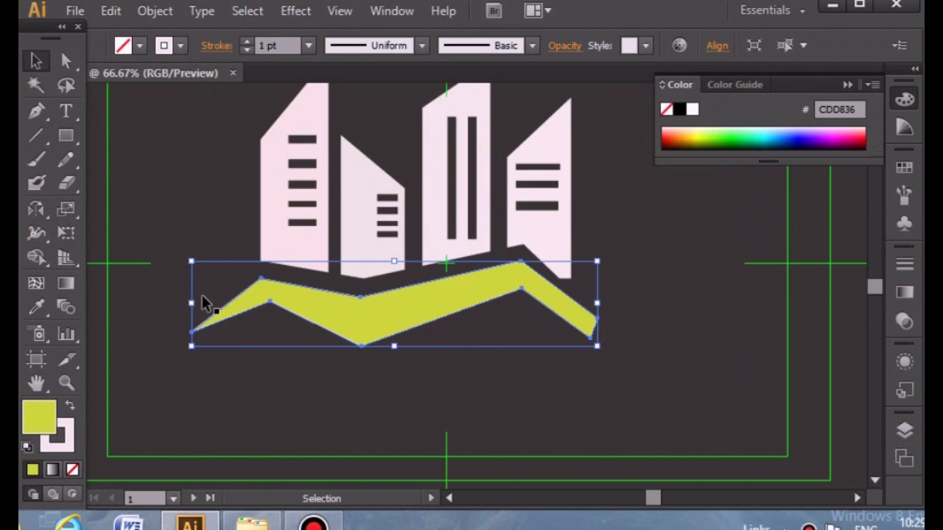
double_click(63, 440)
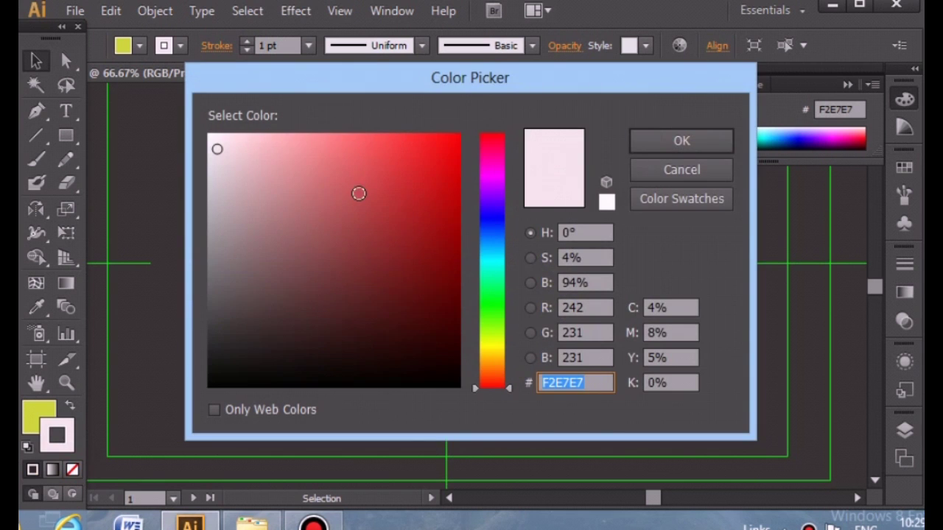
left_click(682, 169)
left_click(72, 470)
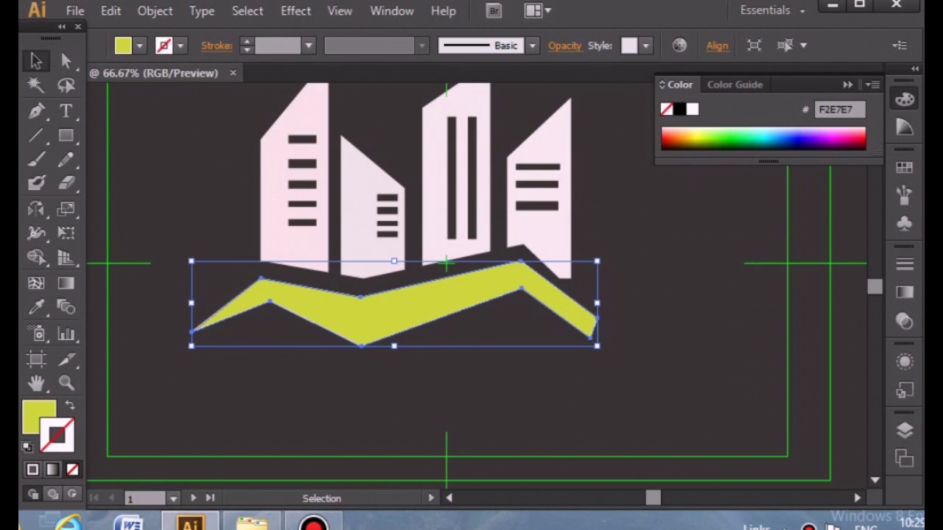
left_click(217, 390)
scroll(224, 372, "down", 2)
scroll(221, 354, "down", 2)
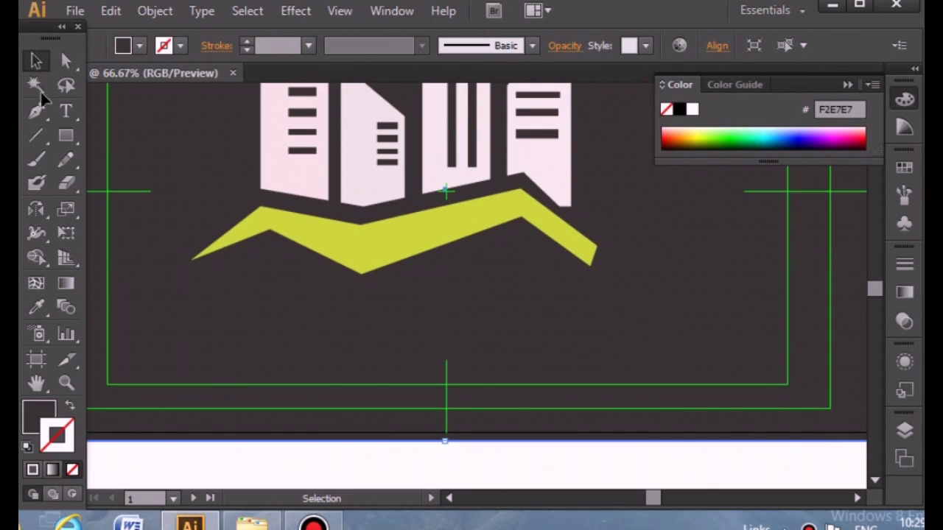
Draw a small square below the band's left end filled pale pink EFDFDF
left_click(66, 136)
left_click_drag(249, 276, 288, 316)
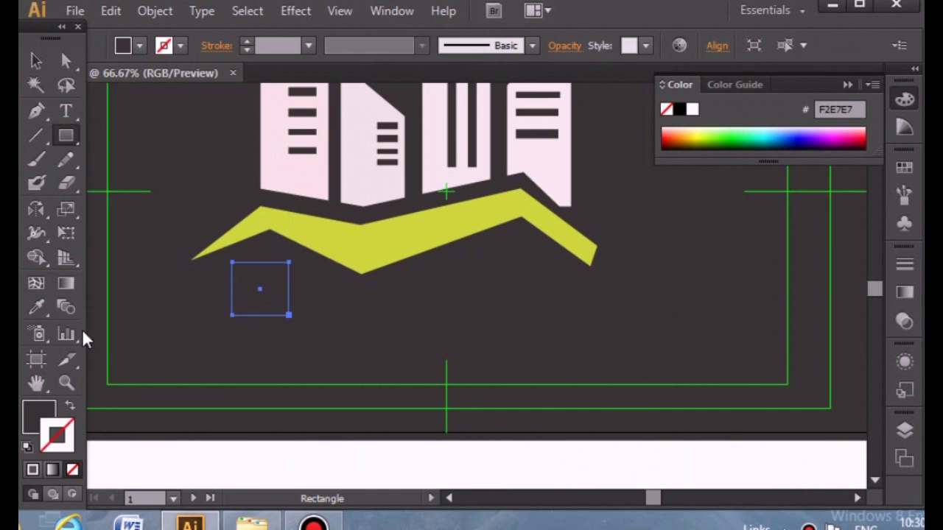
double_click(35, 414)
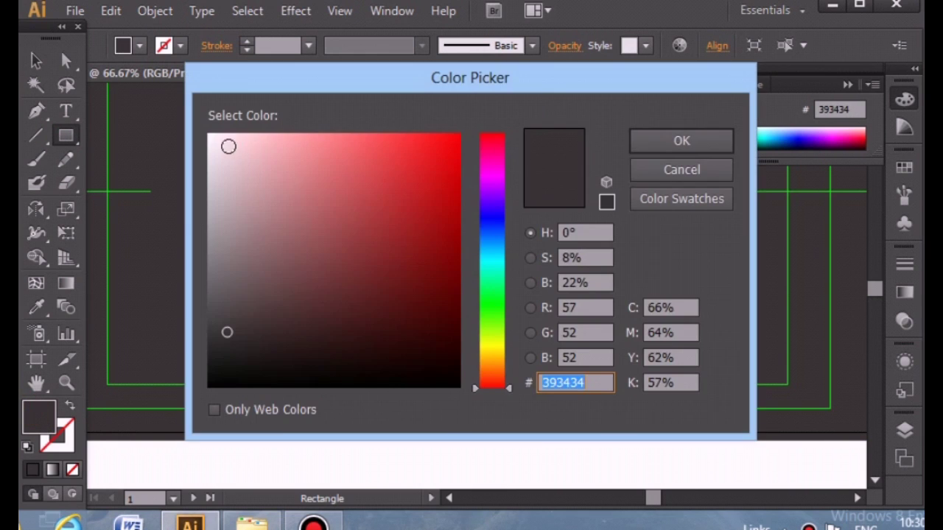
type("EFDFDF")
left_click(639, 140)
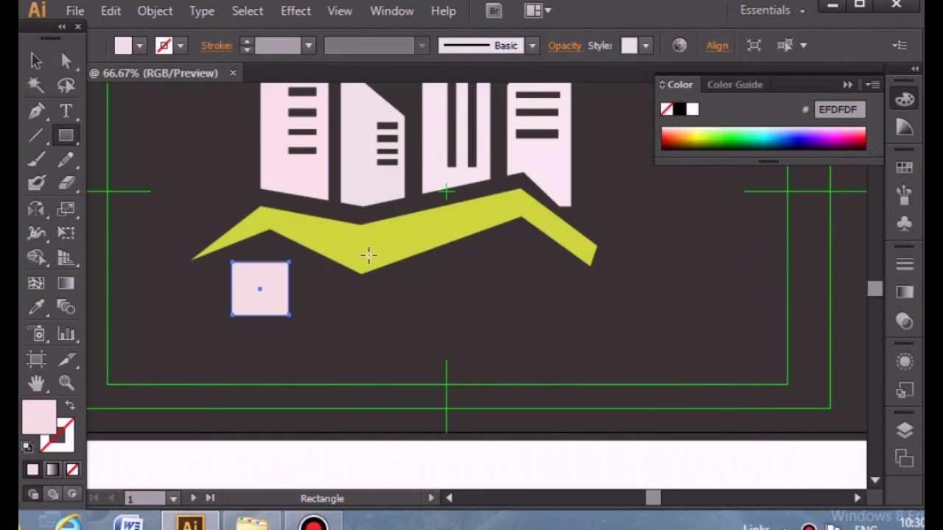
Add a point on the square's bottom edge and adjust its fill and outline colours
left_click(35, 112)
left_click(259, 315)
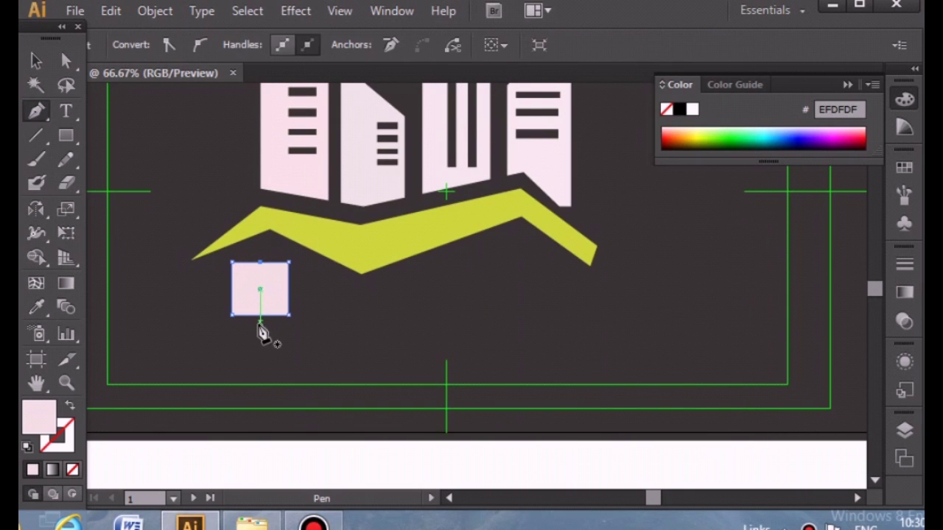
left_click(259, 332, "ctrl")
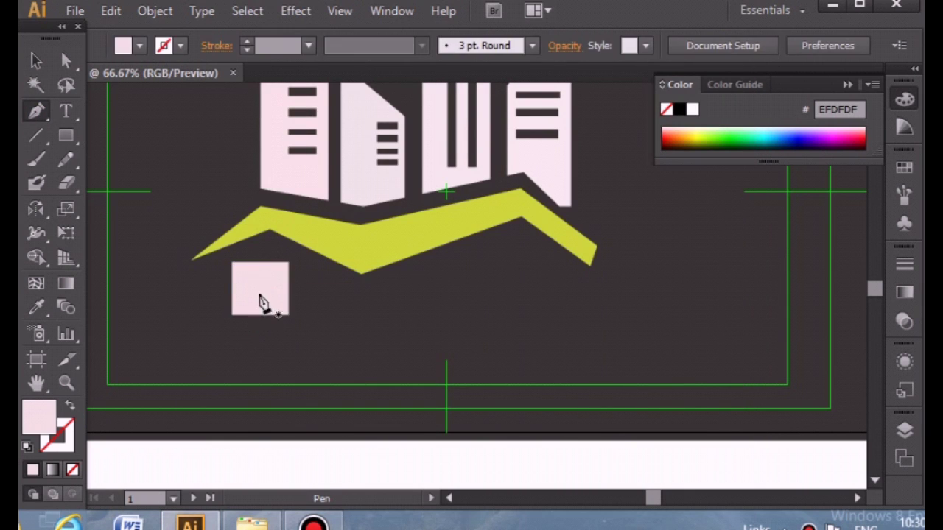
left_click(37, 62)
left_click(237, 312)
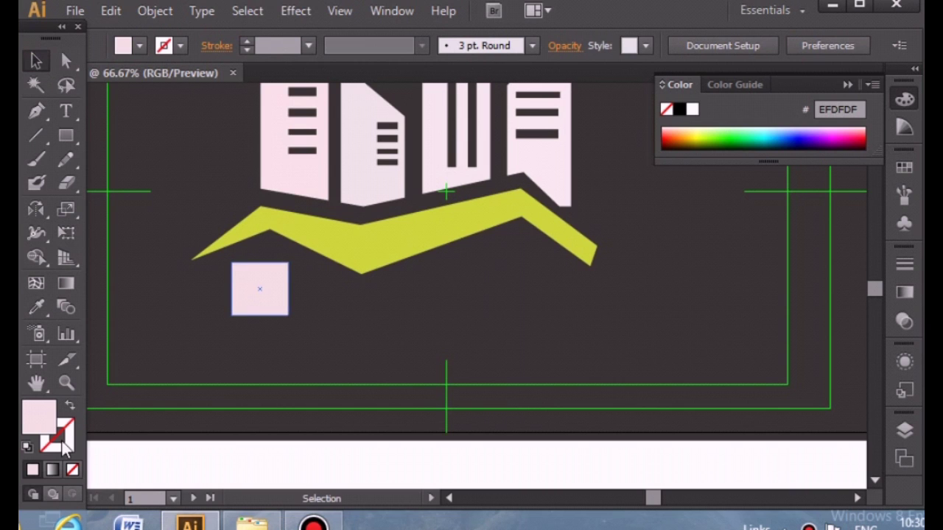
left_click(72, 470)
double_click(39, 417)
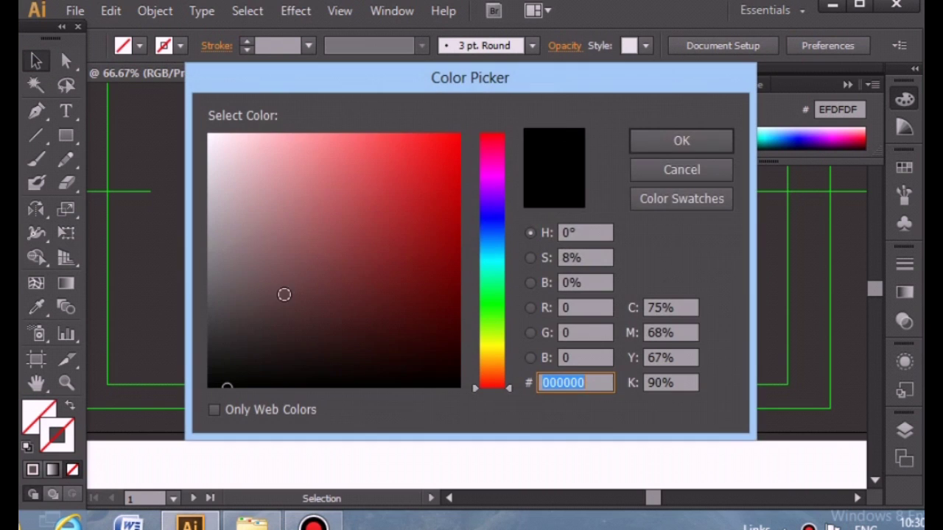
left_click(675, 140)
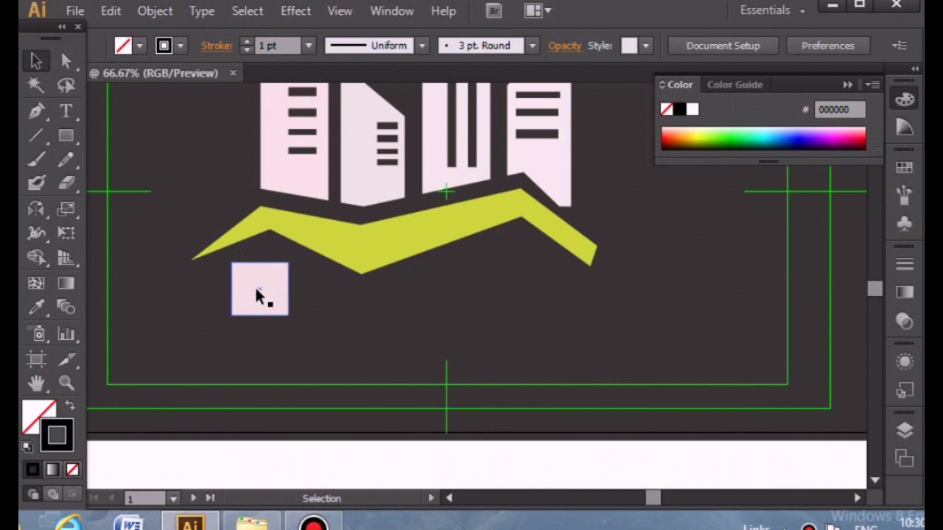
left_click(315, 288)
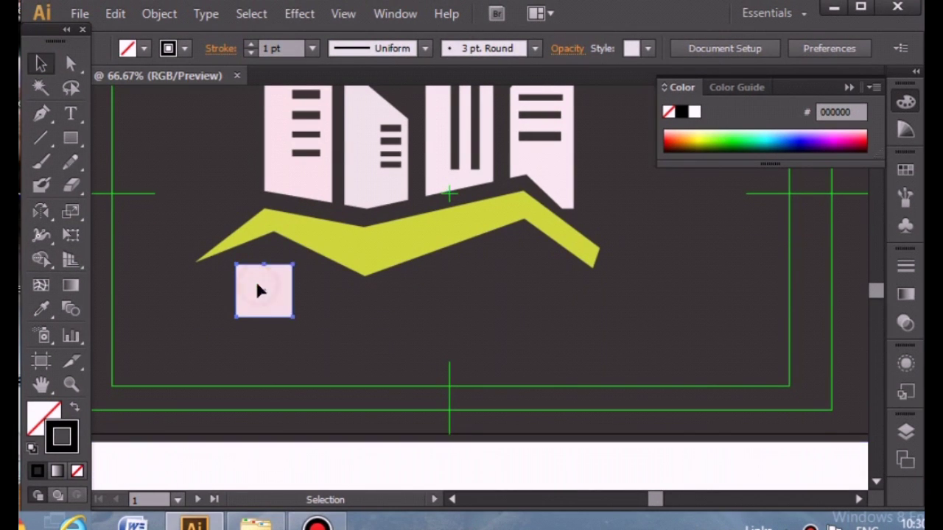
Zoom in to 150% on the pale pink square
left_click(71, 384)
left_click(262, 303)
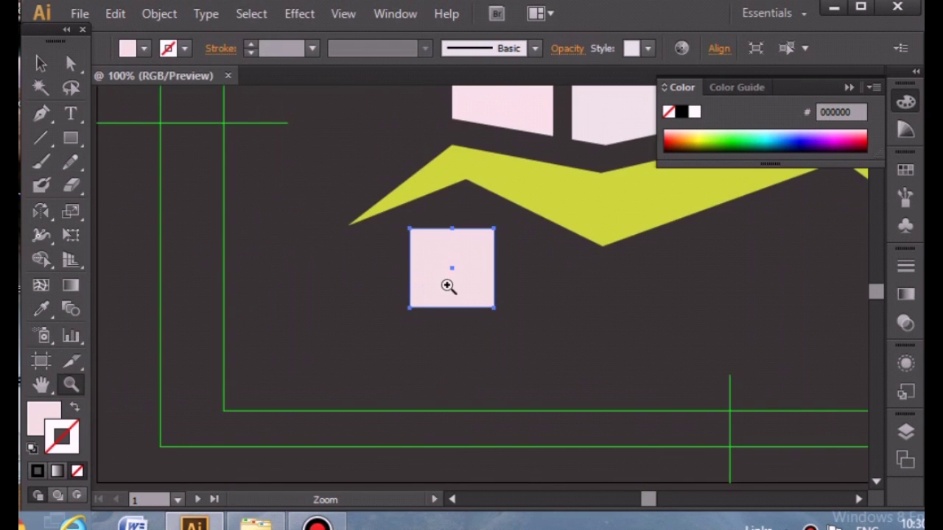
left_click(448, 287)
left_click(40, 65)
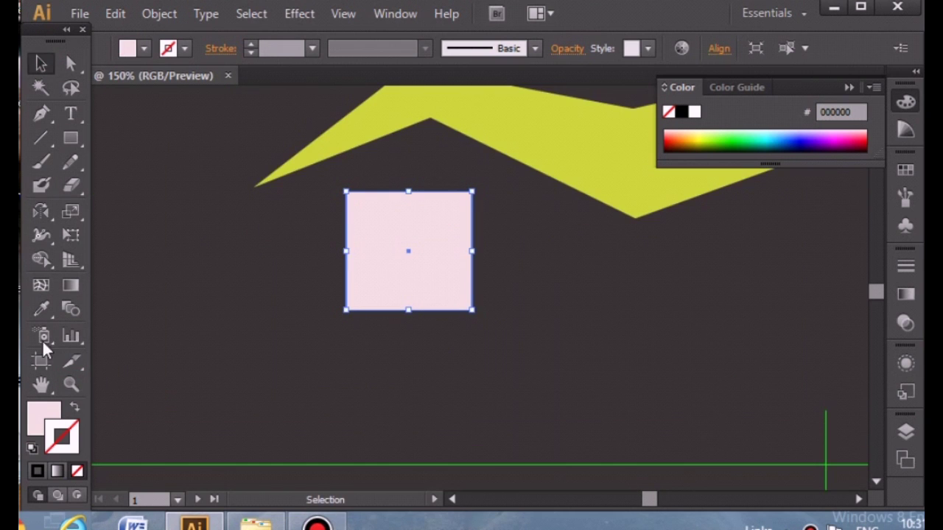
left_click(40, 114)
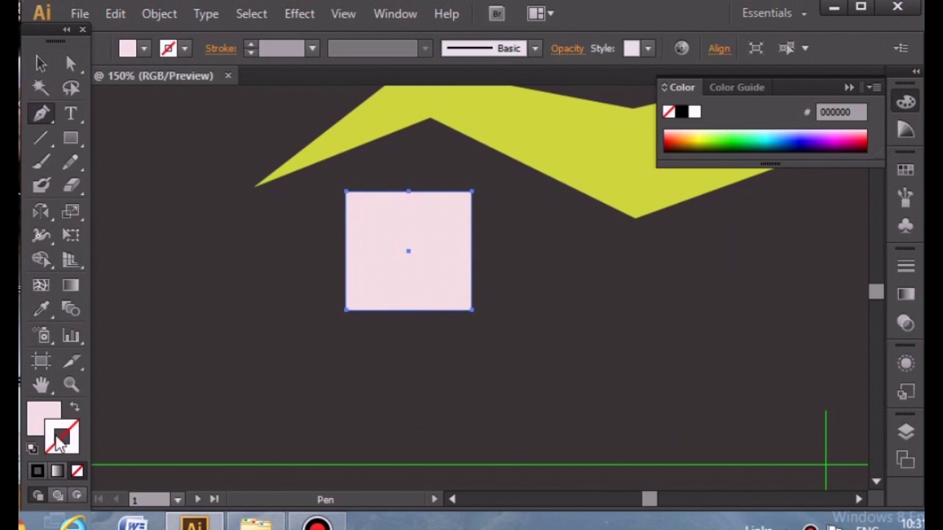
Draw a vertical line through the square with a black stroke and no fill
left_click(409, 171)
left_click(409, 354)
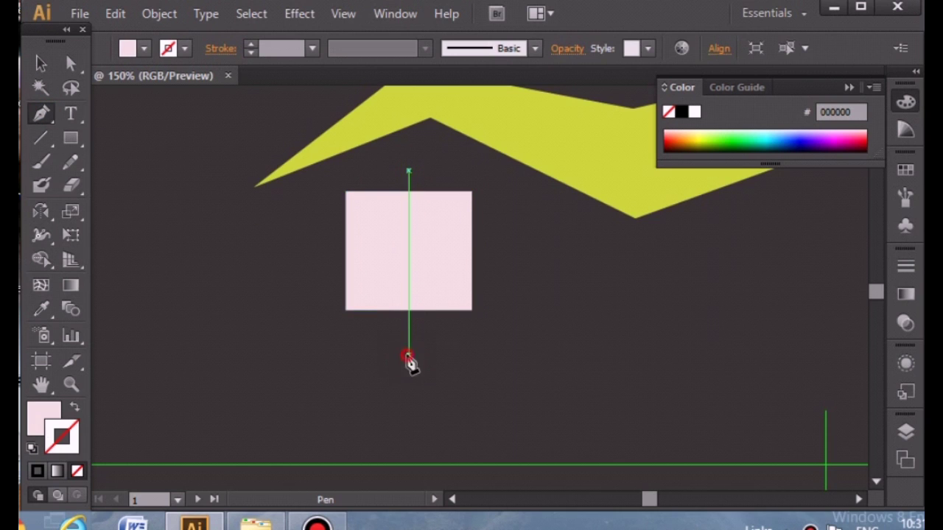
left_click(38, 417)
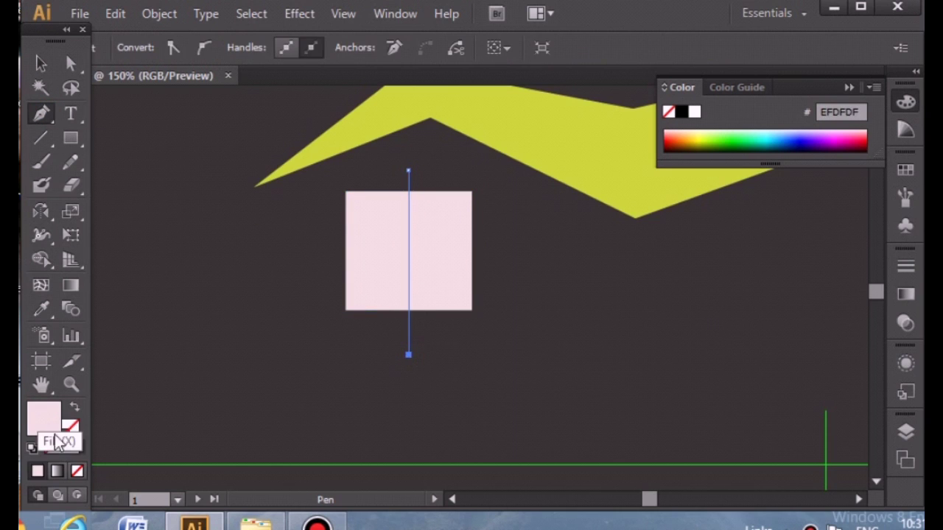
left_click(78, 471)
double_click(57, 445)
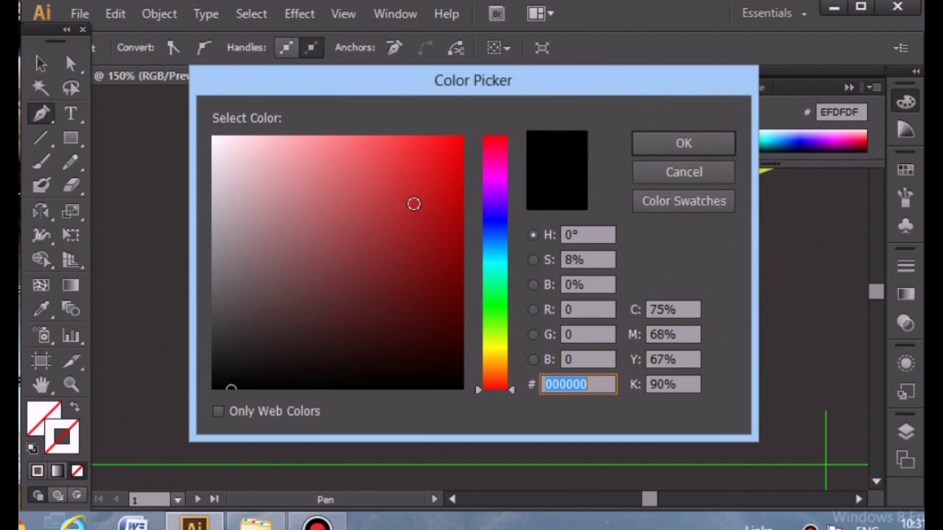
left_click(693, 143)
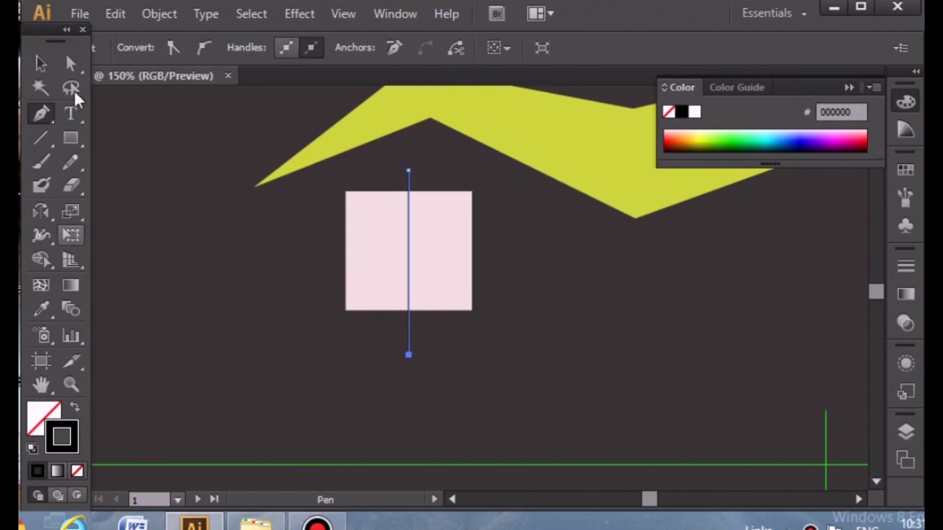
Select the line with the square and split them with Pathfinder Divide
left_click(41, 64)
left_click(433, 209, "shift")
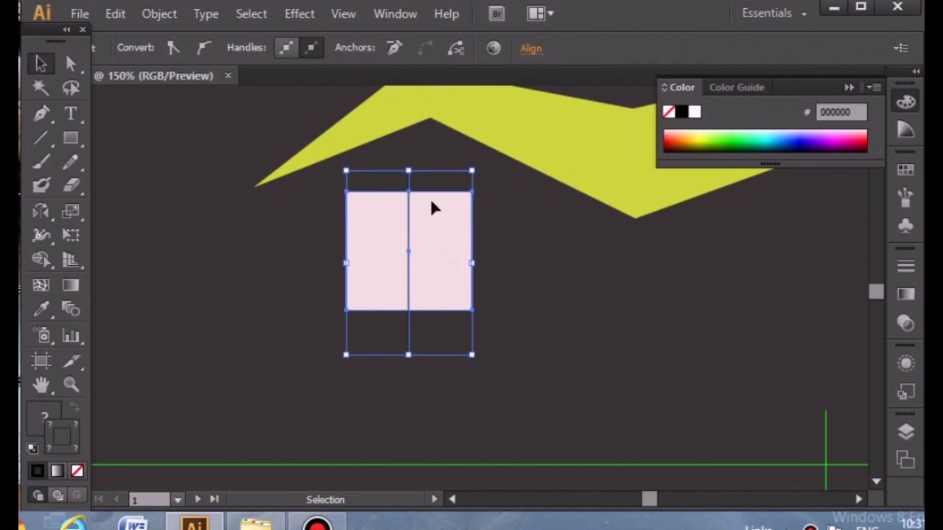
left_click(414, 12)
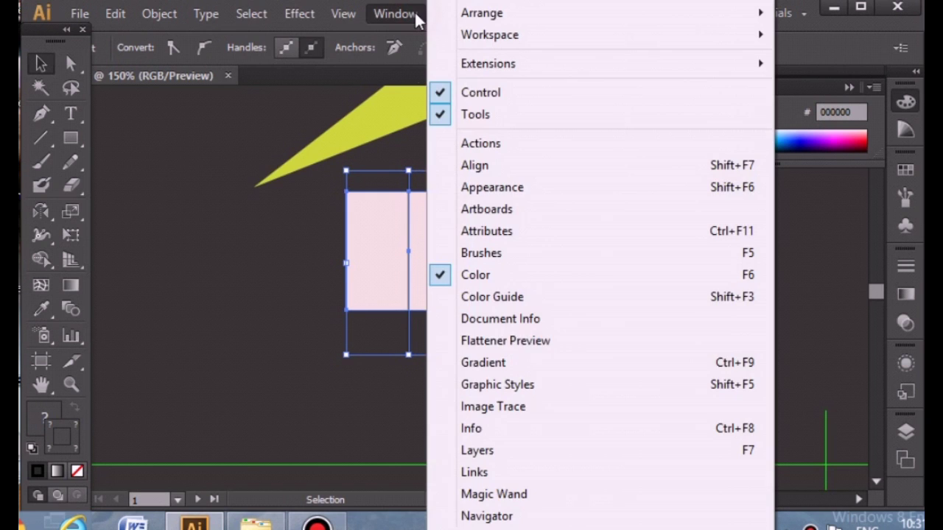
left_click(517, 165)
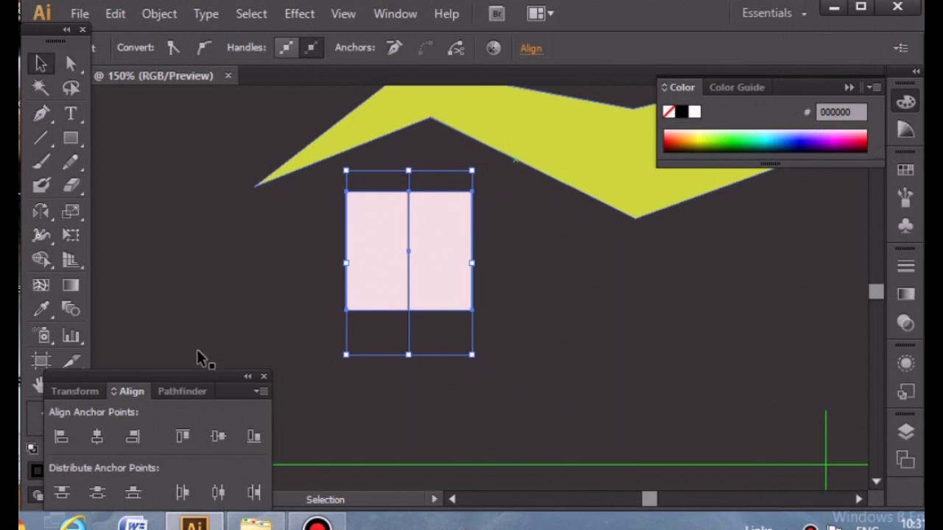
left_click(173, 397)
left_click(65, 494)
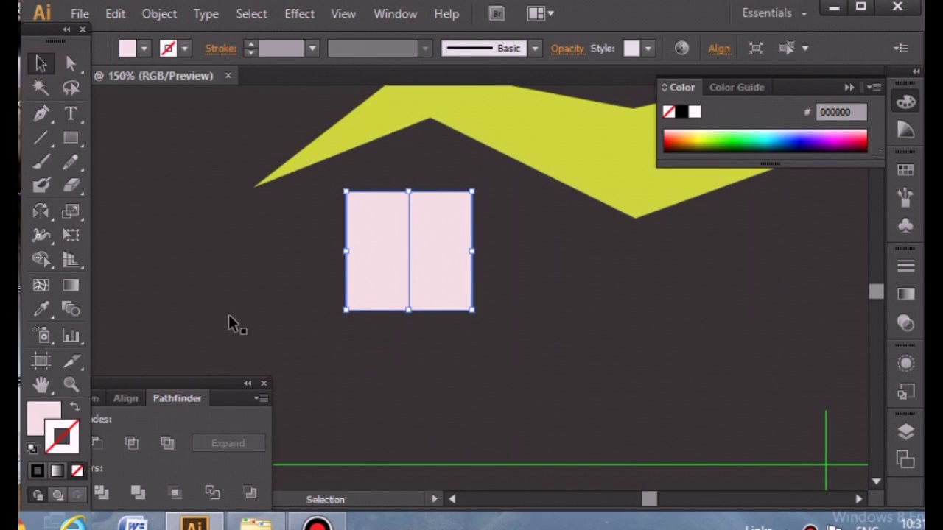
Reposition the divided square group, nudging it slightly left
double_click(563, 293)
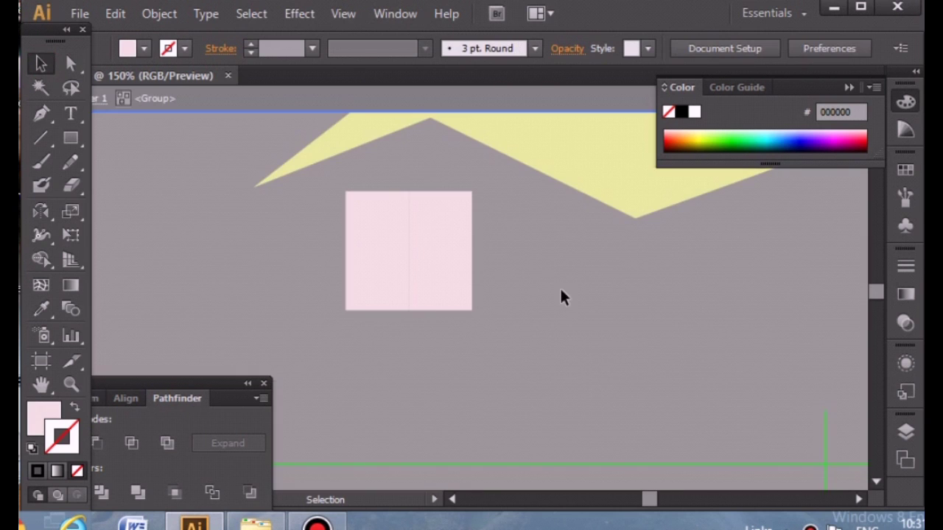
left_click(101, 101)
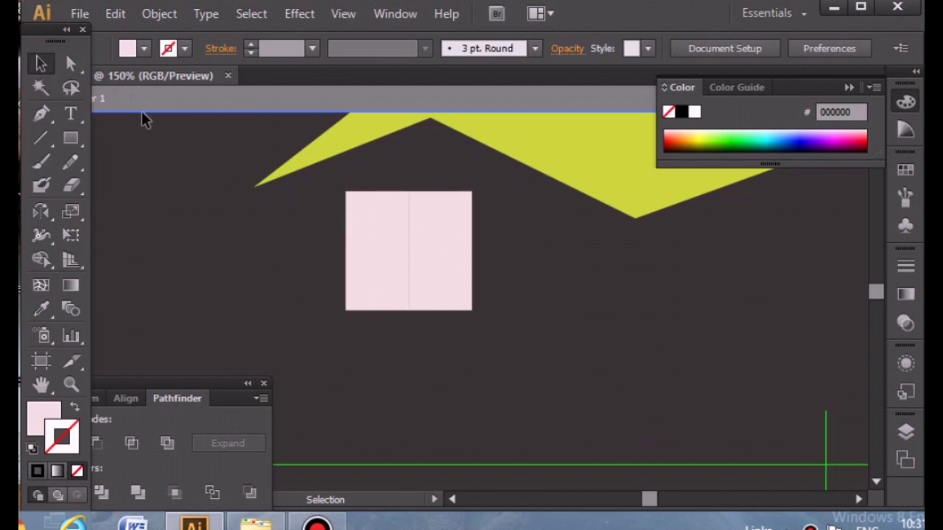
left_click(446, 264)
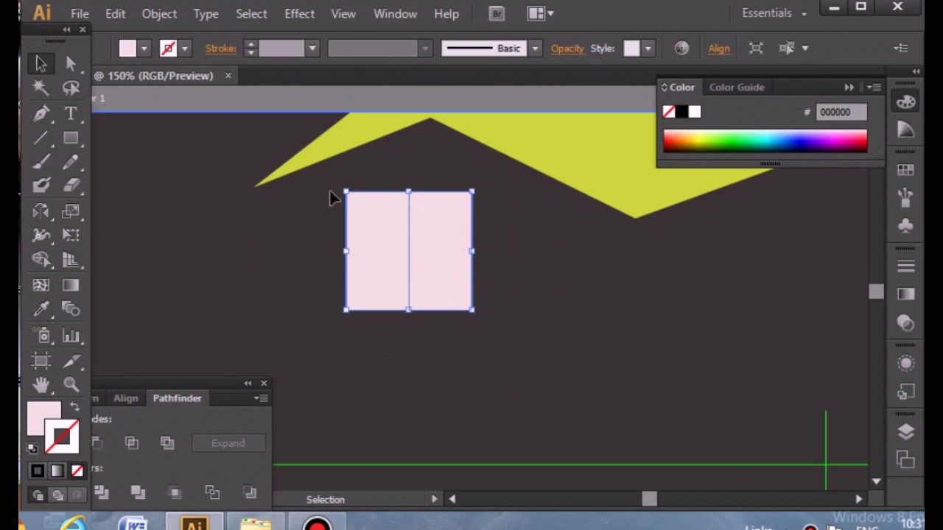
double_click(433, 249)
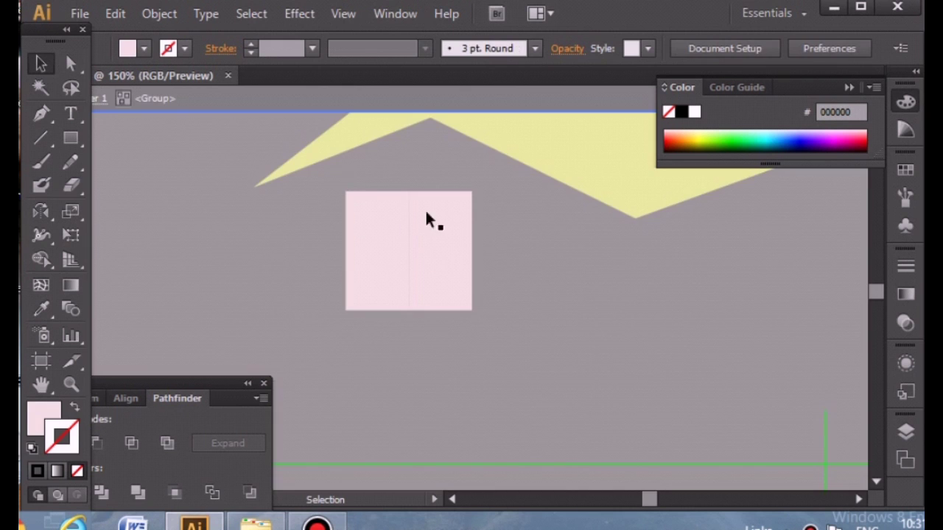
left_click(98, 94)
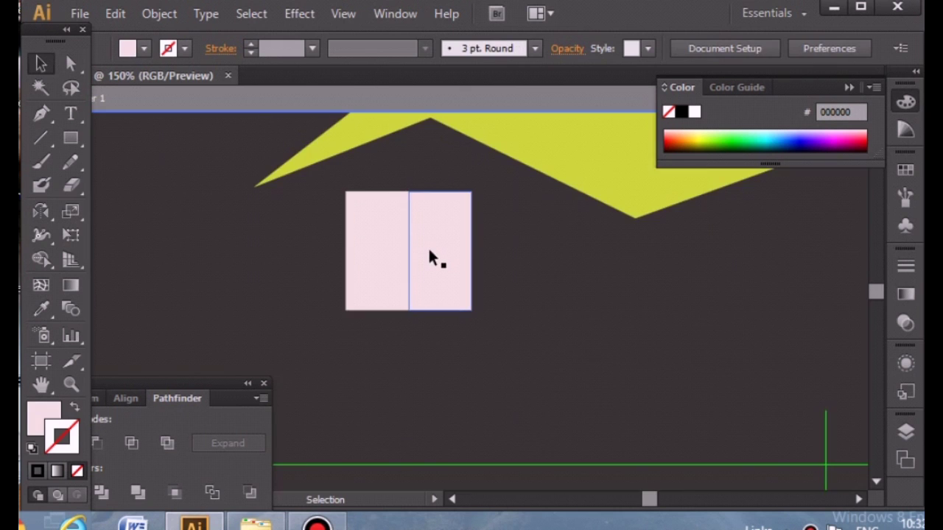
left_click_drag(433, 250, 435, 236)
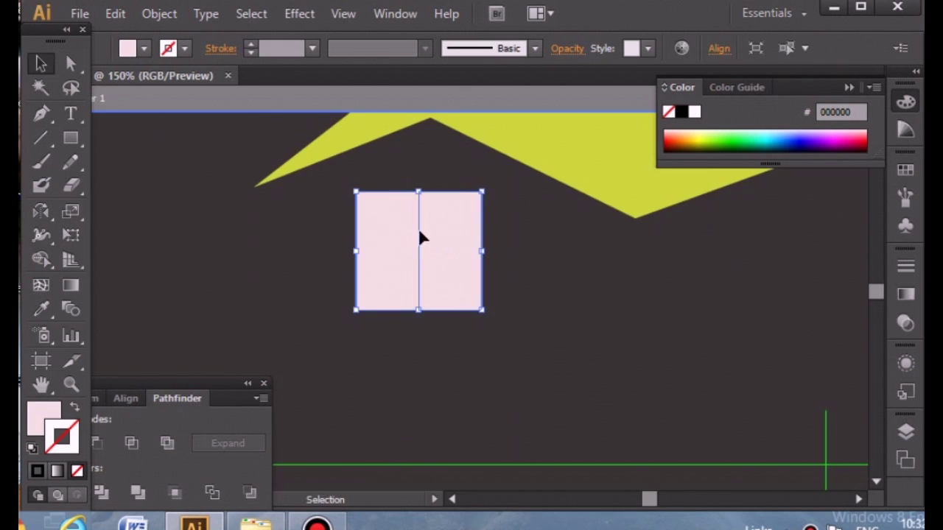
left_click(188, 205)
left_click(386, 293)
key("Left")
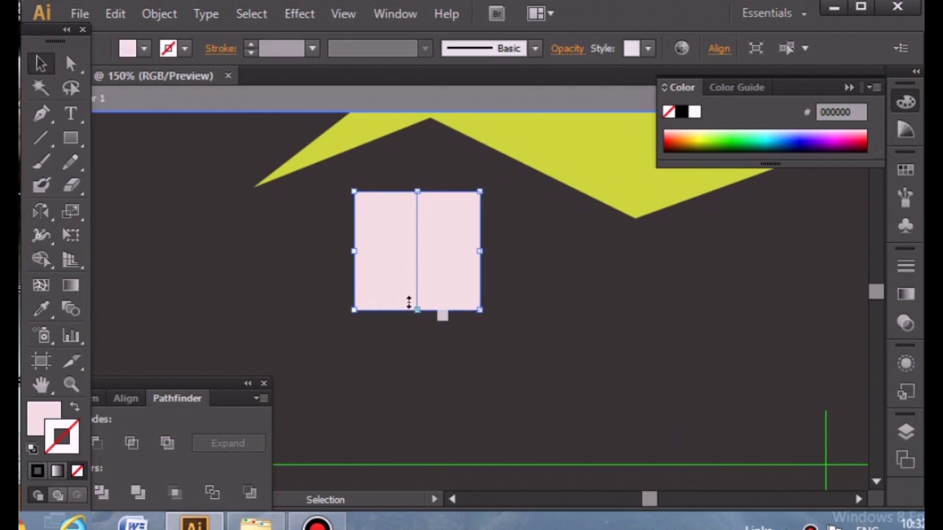
Inside the group, move the left half left to open a gap between panes
double_click(392, 290)
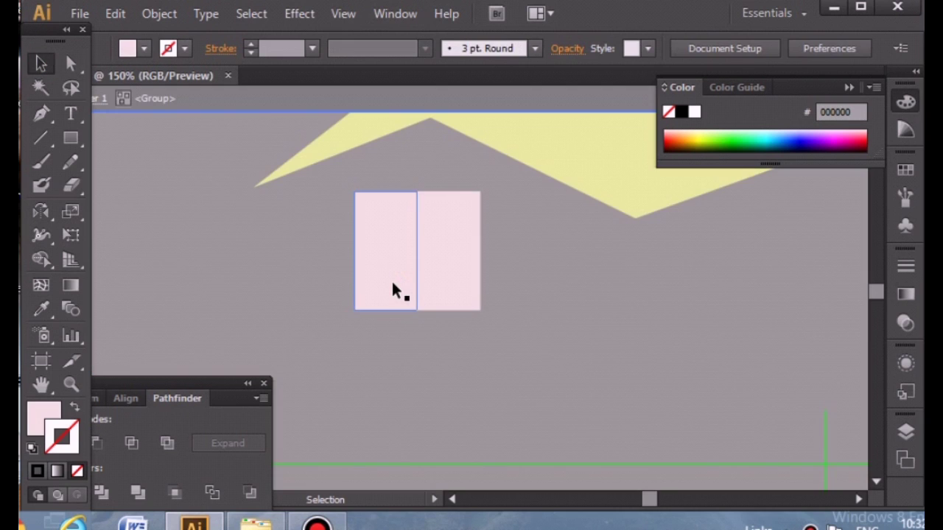
left_click_drag(396, 259, 381, 251)
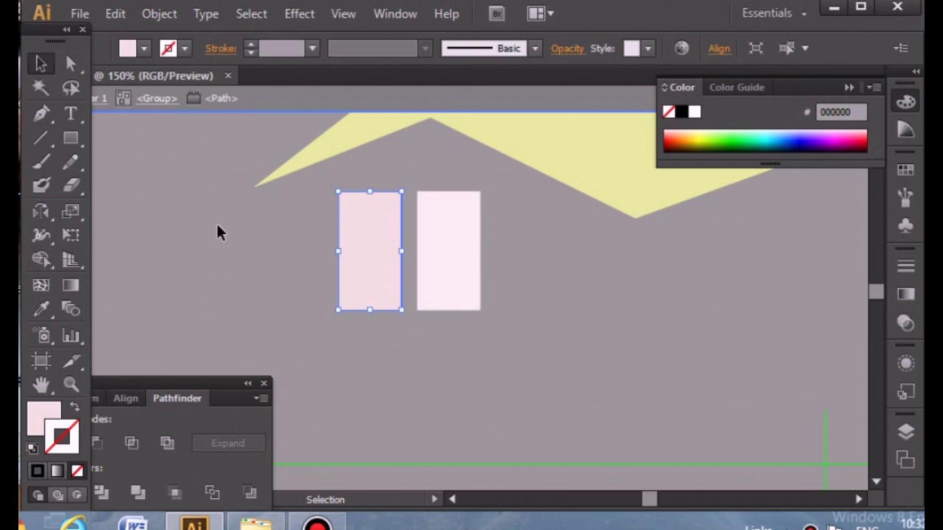
left_click(448, 208)
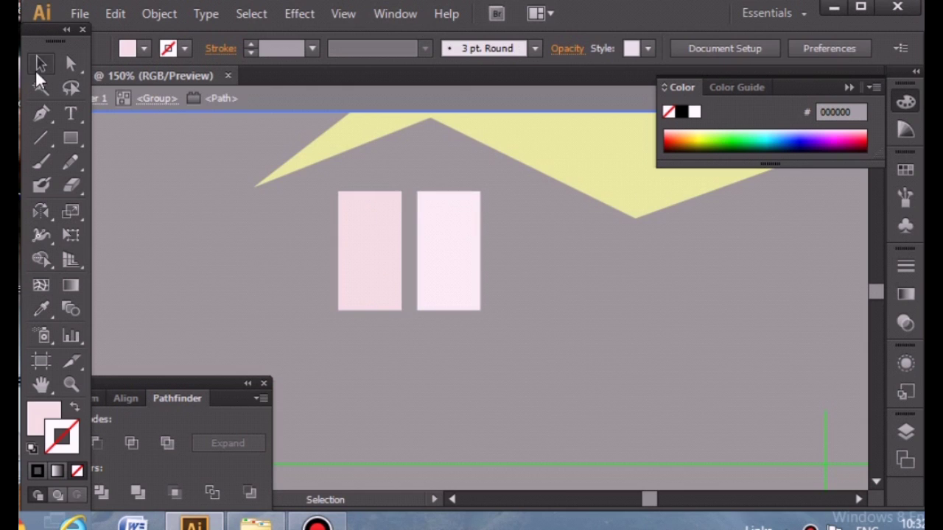
double_click(455, 268)
left_click(467, 212)
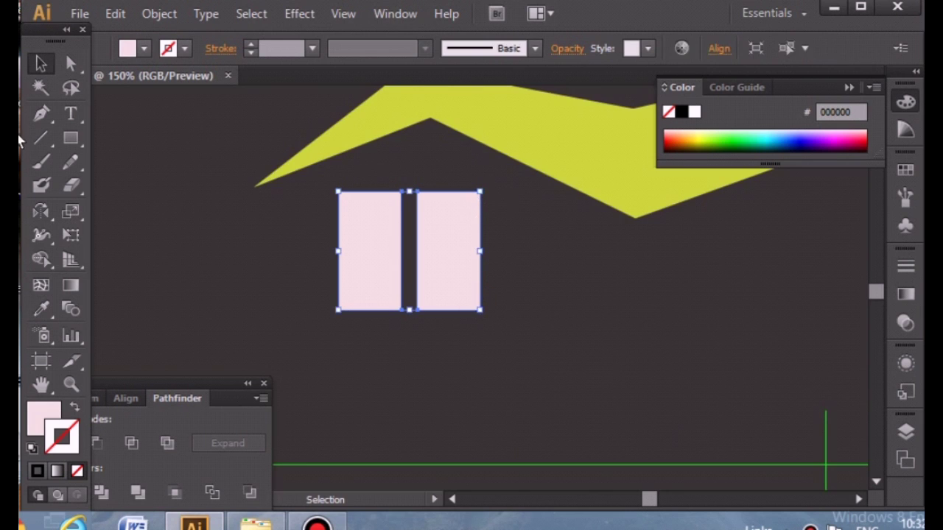
left_click(42, 113)
Draw a horizontal line across both panes and Divide them into four with Pathfinder
left_click(319, 246)
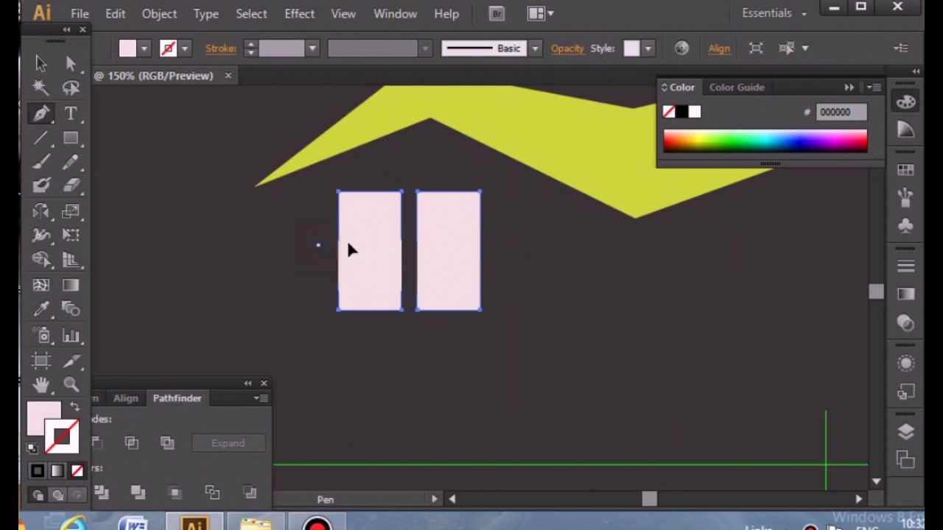
left_click(503, 246)
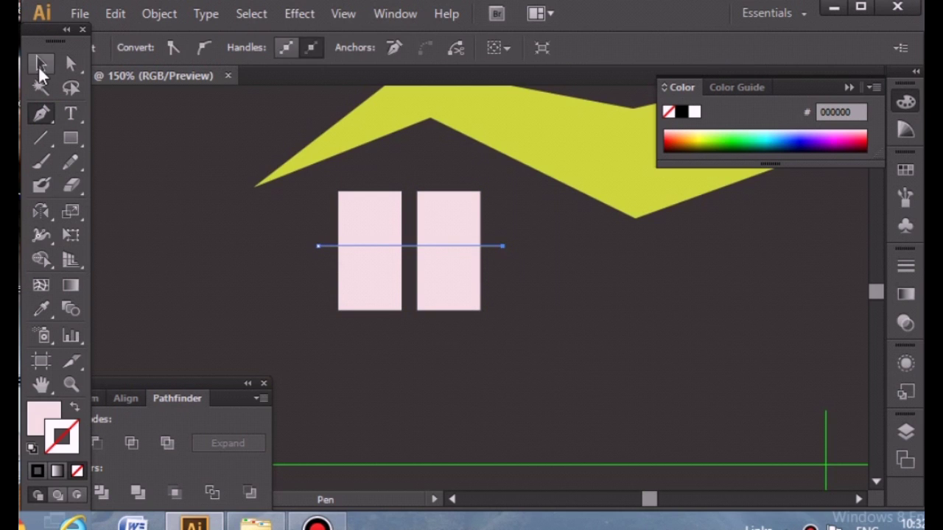
left_click(42, 64)
left_click(386, 206, "shift")
left_click(458, 212, "shift")
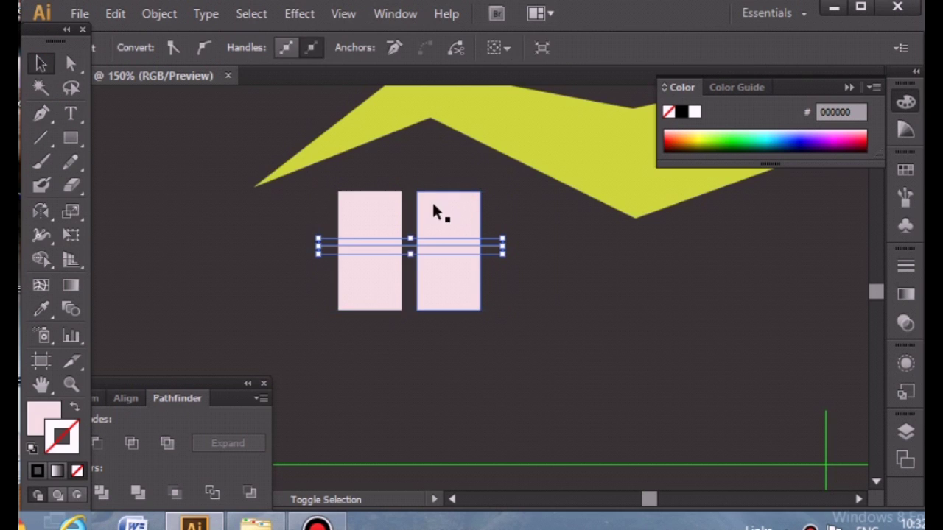
left_click(392, 207)
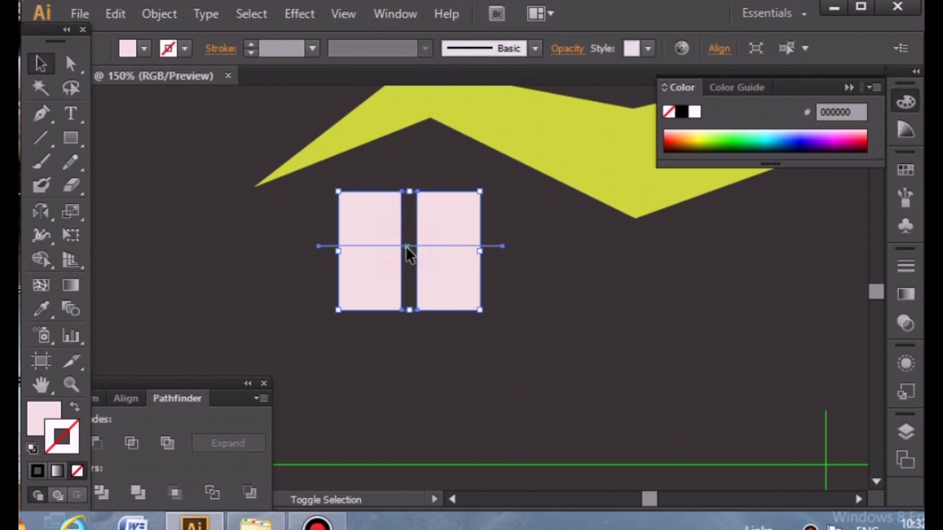
left_click(408, 247, "shift")
left_click_drag(121, 383, 168, 379)
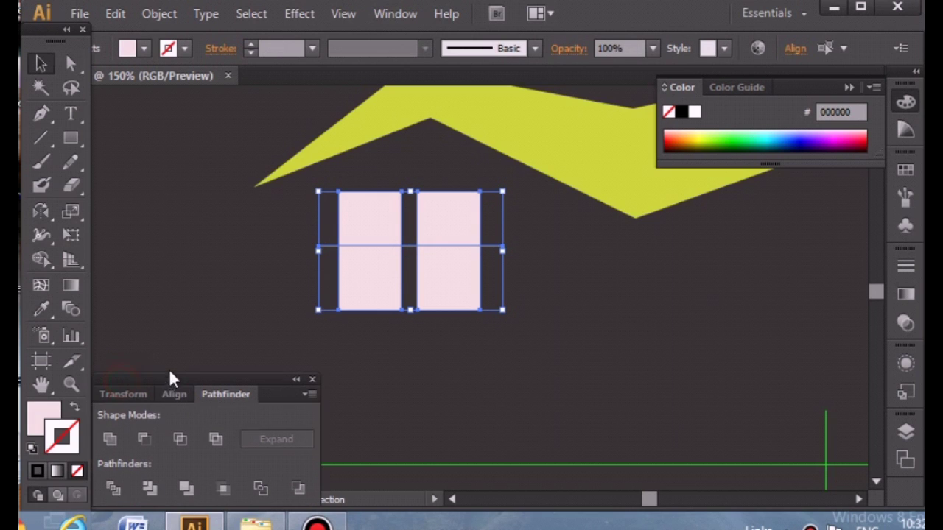
left_click(114, 480)
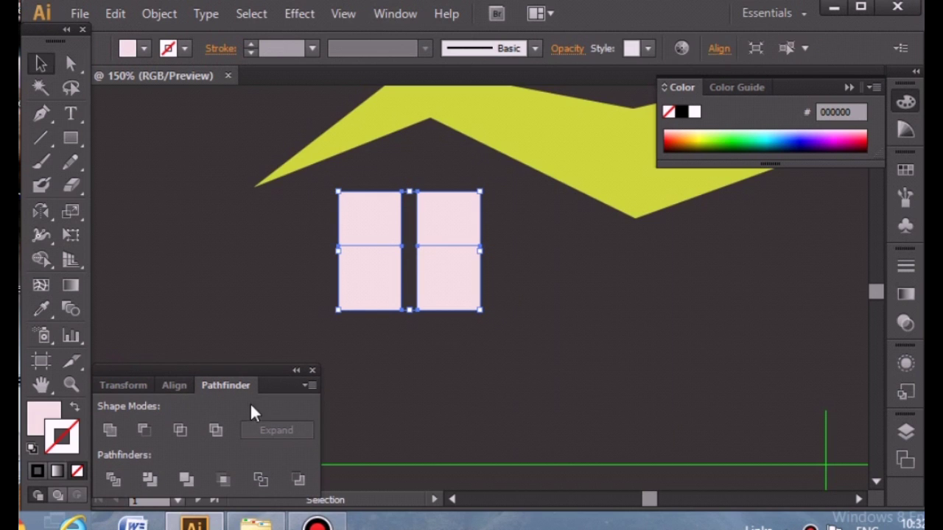
left_click(315, 370)
left_click(226, 322)
Inside the group, move the two top panes up to open a horizontal gap
left_click(382, 213)
double_click(381, 213)
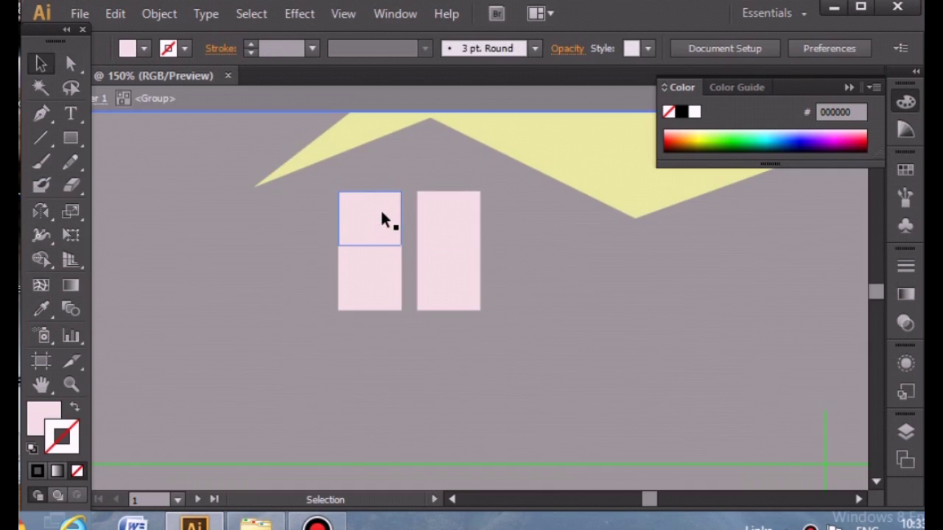
left_click_drag(371, 230, 378, 211)
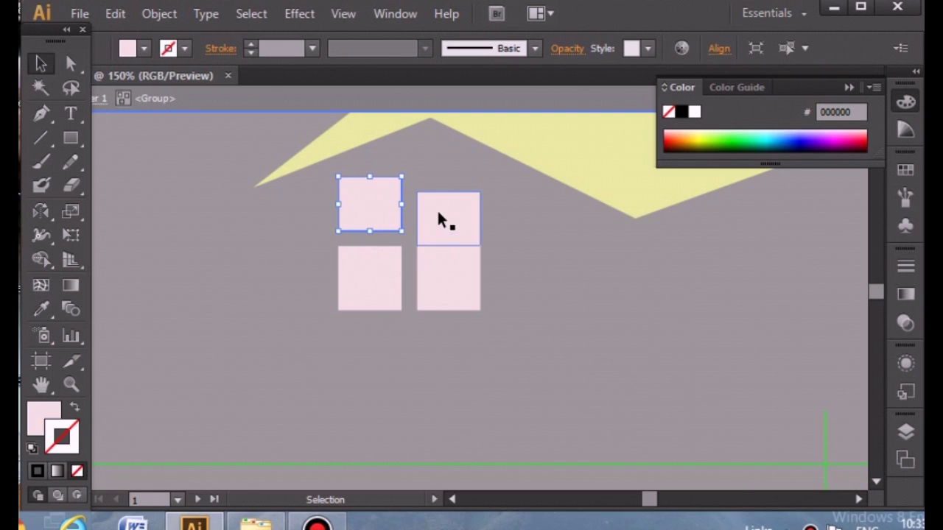
left_click_drag(438, 214, 440, 193)
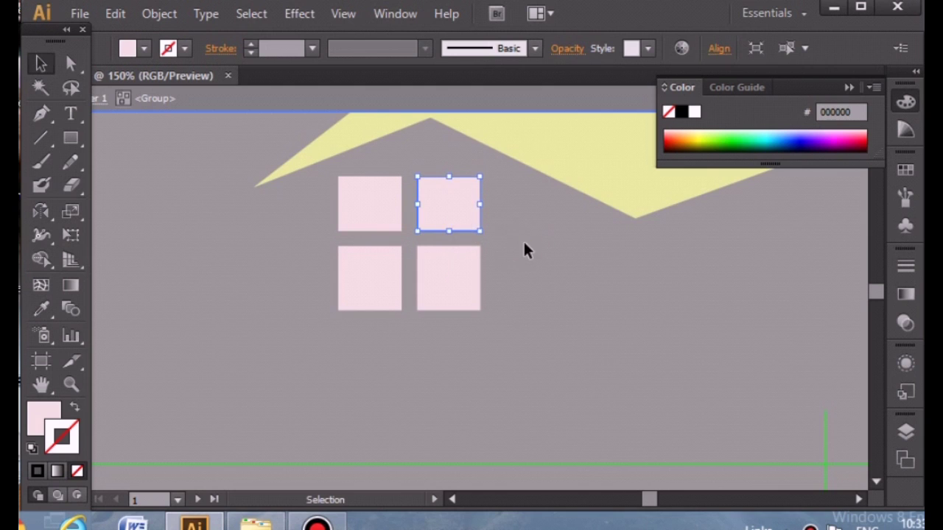
left_click(523, 240)
Select all four panes, then undo an accidental move of the window group
left_click(464, 298)
left_click(383, 284, "shift")
left_click(364, 216, "shift")
left_click(448, 199, "shift")
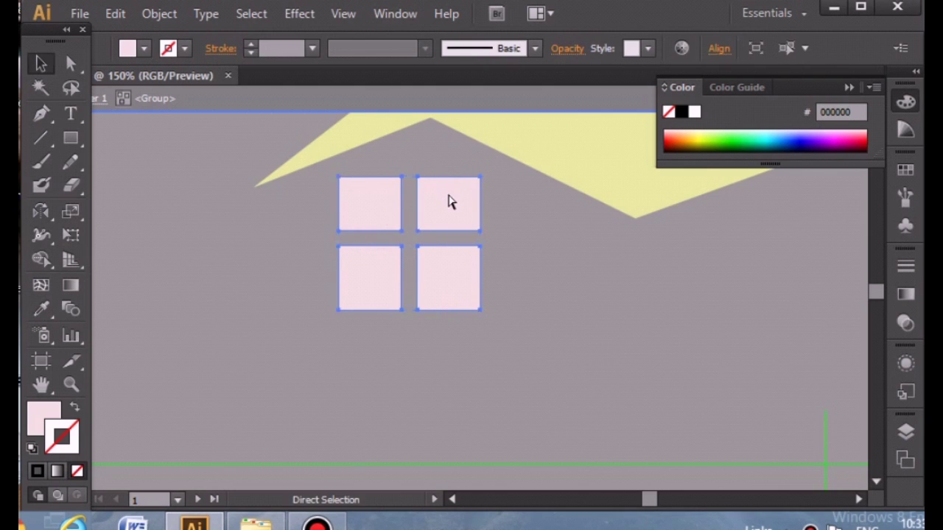
left_click_drag(448, 199, 486, 259)
left_click(99, 100)
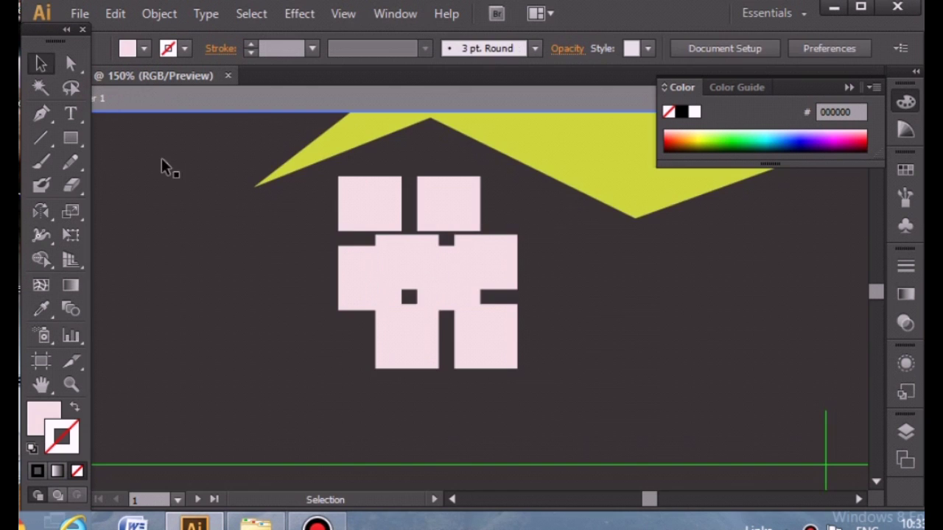
left_click(486, 338)
left_click_drag(487, 337, 684, 341)
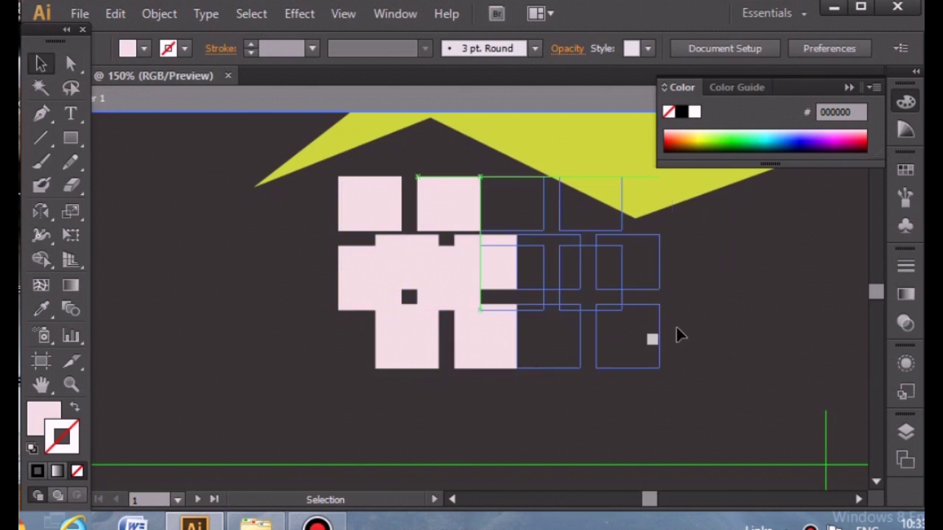
key("ctrl+z")
Copy and paste the four-pane window, moving the copy to the right
double_click(634, 326)
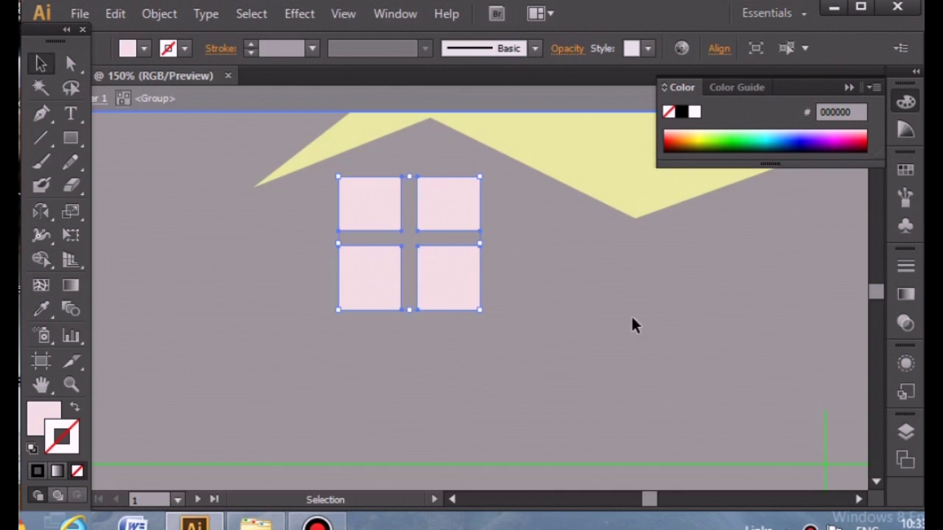
left_click(96, 100)
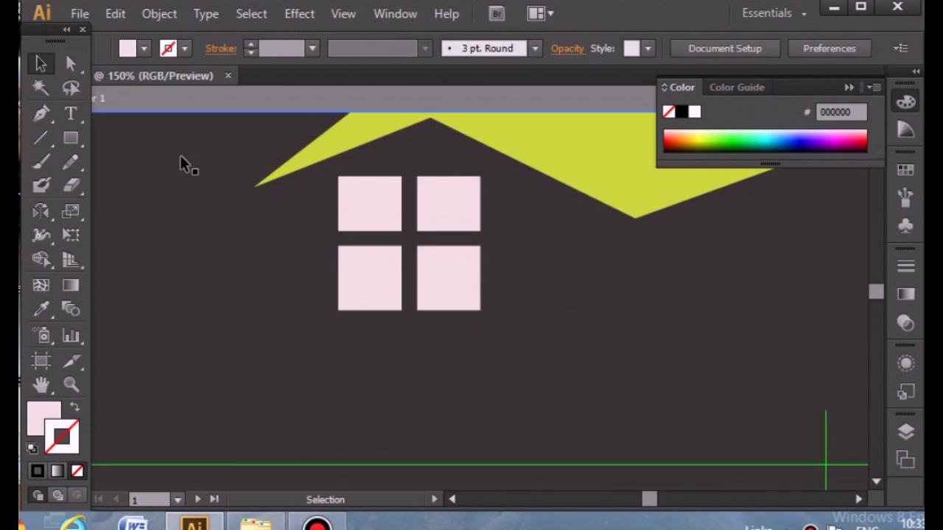
left_click(474, 289)
key("ctrl+c")
key("ctrl+v")
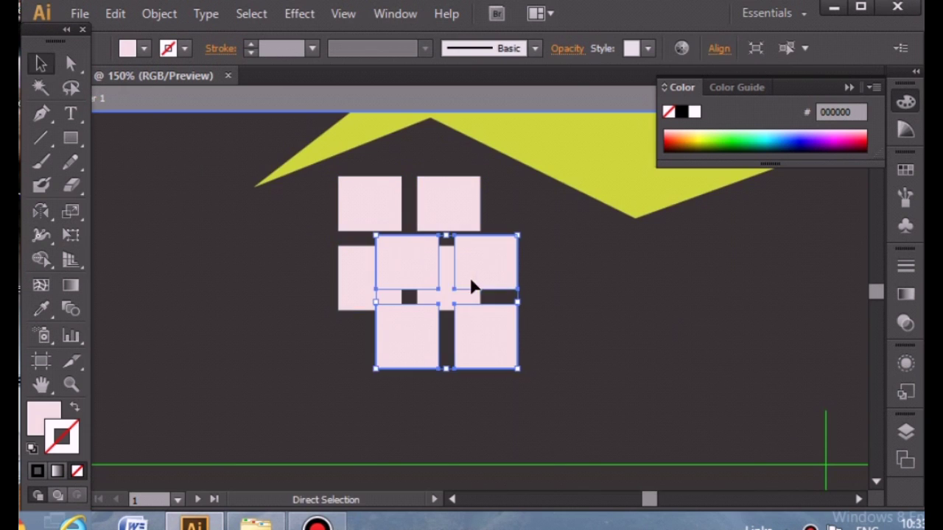
left_click_drag(507, 282, 605, 271)
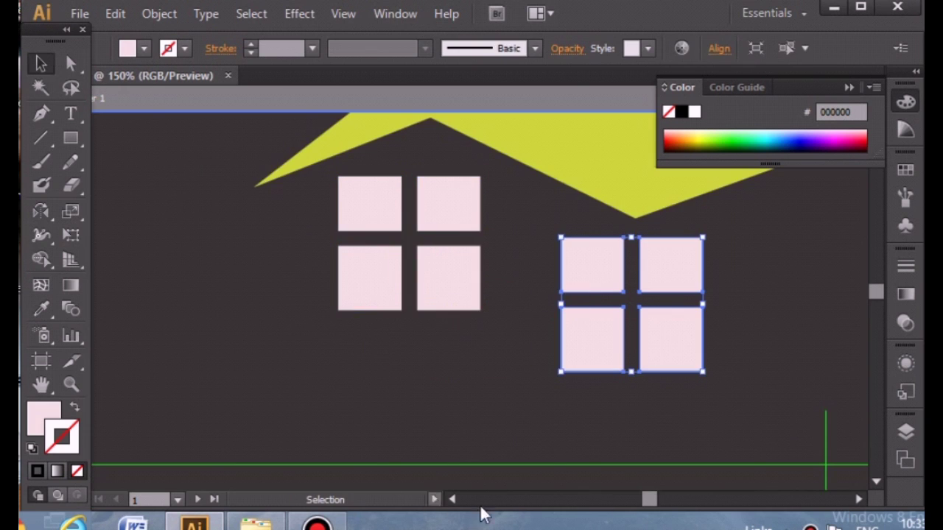
left_click_drag(650, 499, 662, 504)
mouse_move(215, 291)
left_mouse_down()
mouse_move(506, 231)
mouse_move(551, 234)
left_mouse_up()
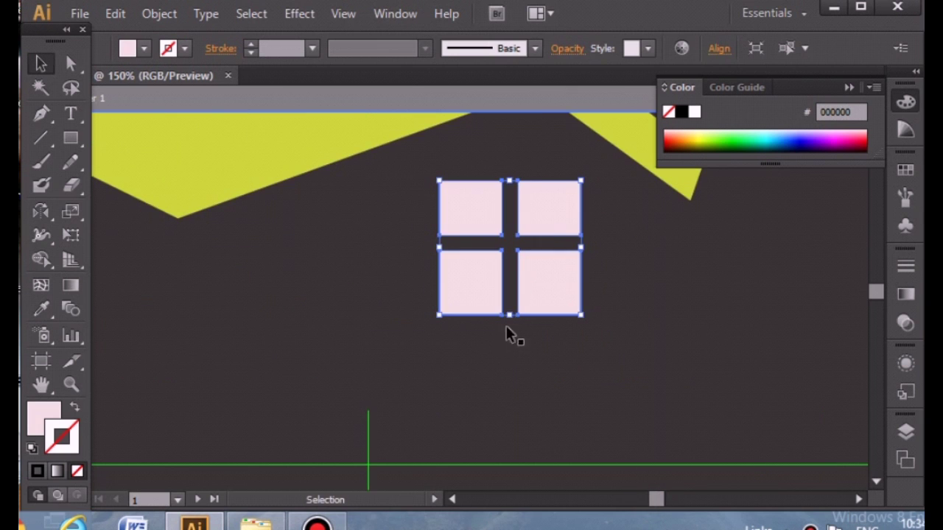
Stretch the copied window slightly taller, then zoom out to the whole artboard
left_click_drag(508, 315, 509, 348)
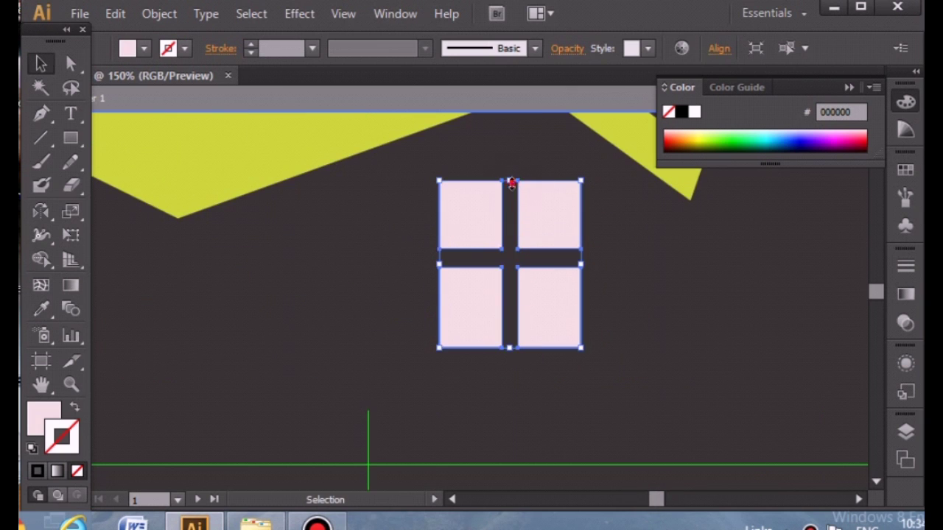
left_click_drag(513, 182, 512, 164)
left_click(318, 220)
left_click_drag(653, 499, 648, 493)
left_click(682, 293)
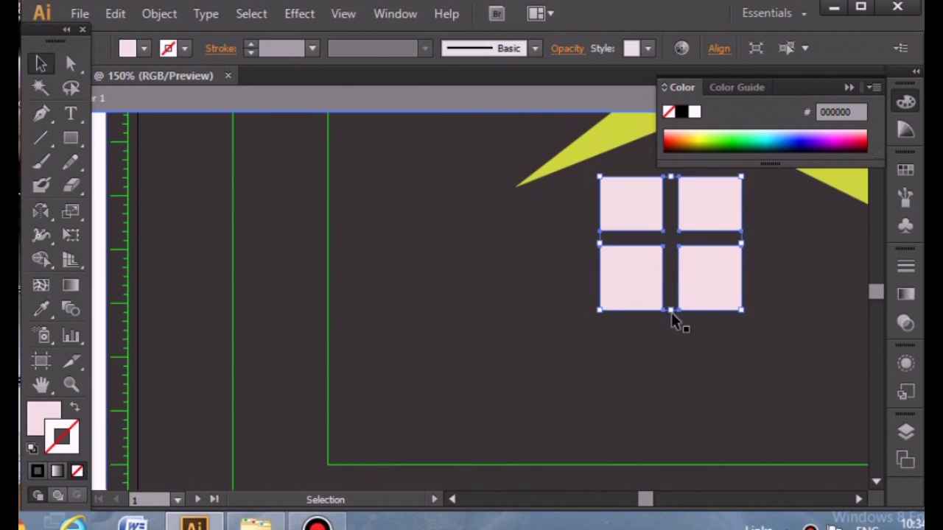
left_click_drag(672, 312, 672, 347)
left_click(70, 384)
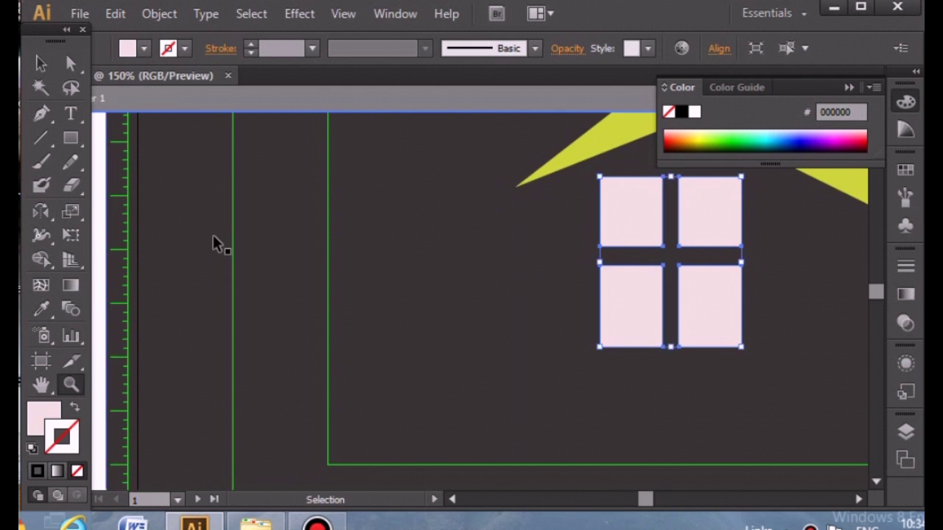
key("ctrl+minus")
key("ctrl+minus")
key("ctrl+minus")
key("ctrl+minus")
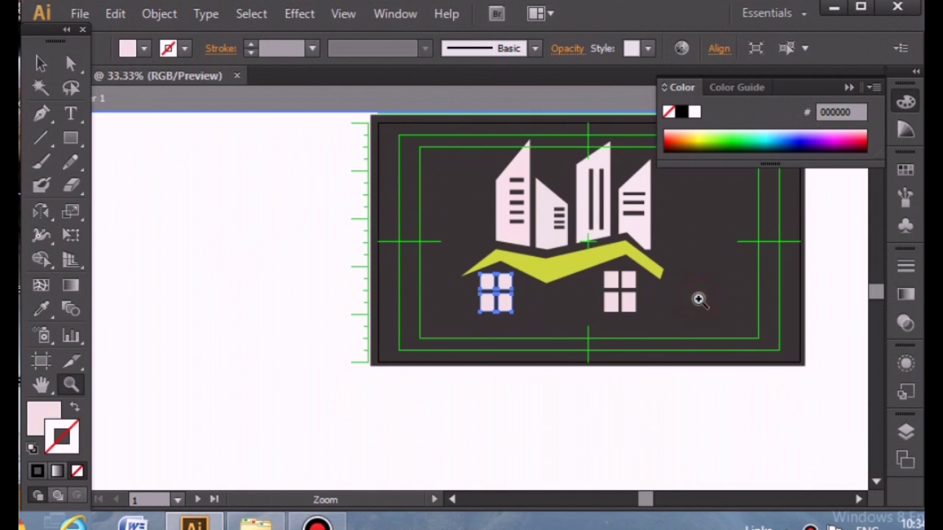
Zoom to 50% and select the lime band's upper-right peak anchor with Direct Selection
left_click(699, 300)
left_click_drag(665, 499, 655, 500)
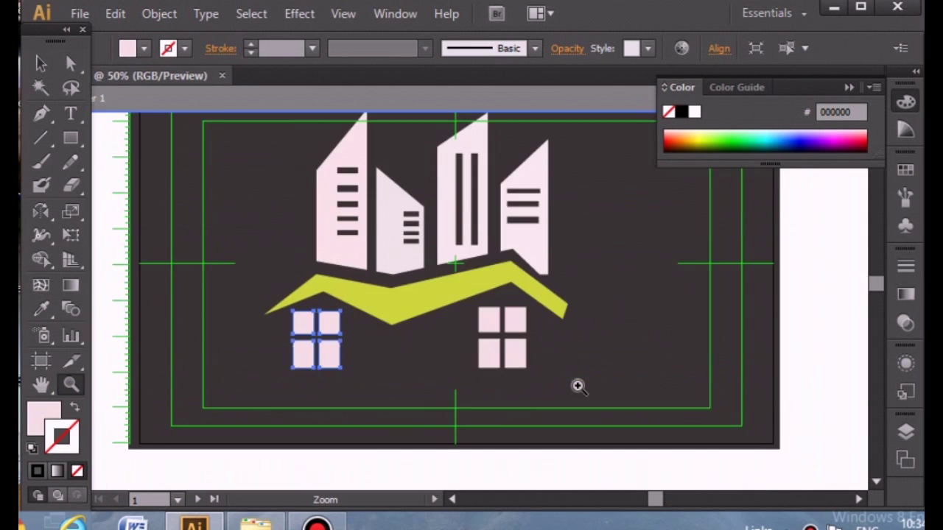
key("v")
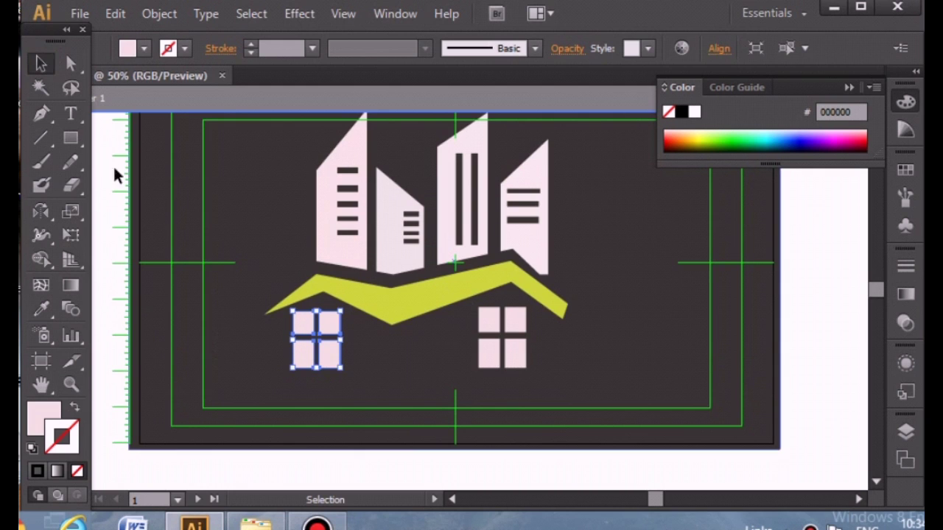
left_click(602, 353)
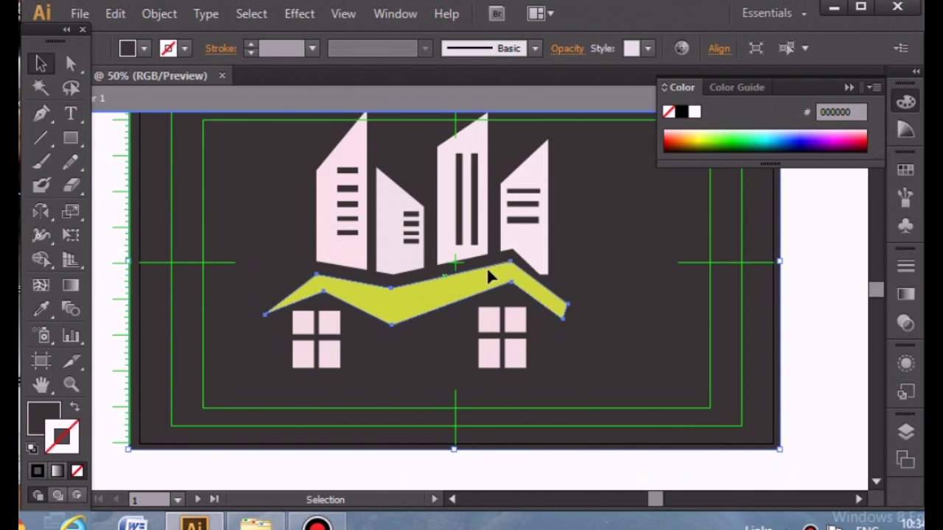
left_click(507, 269)
double_click(509, 263)
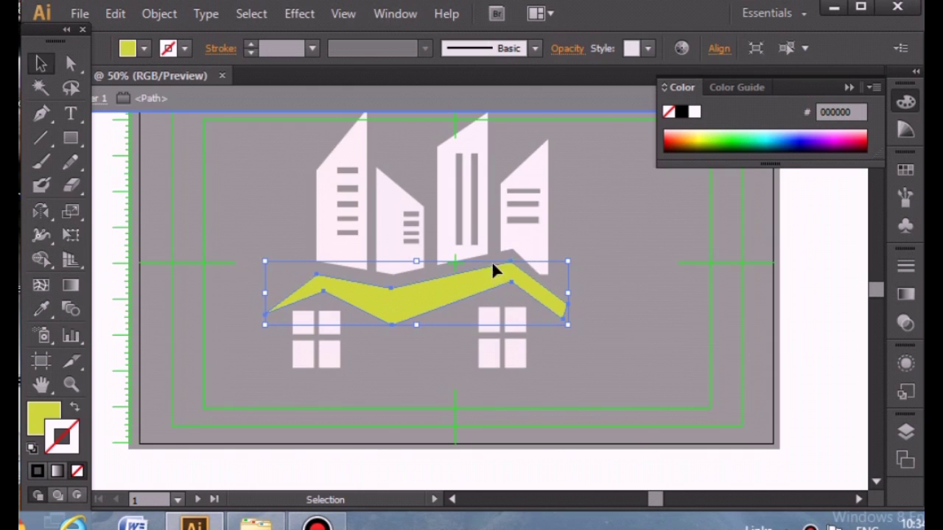
left_click(102, 98)
left_click(71, 63)
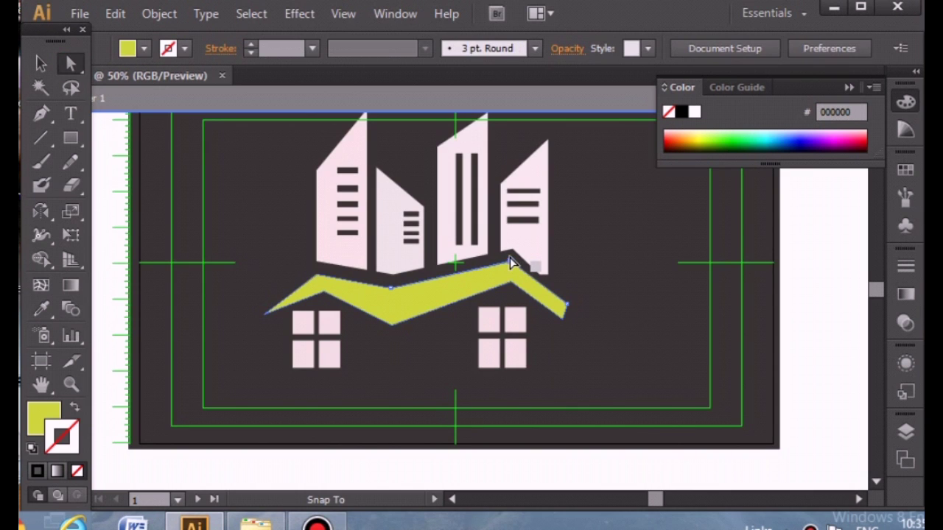
left_click(511, 263)
left_click(511, 261)
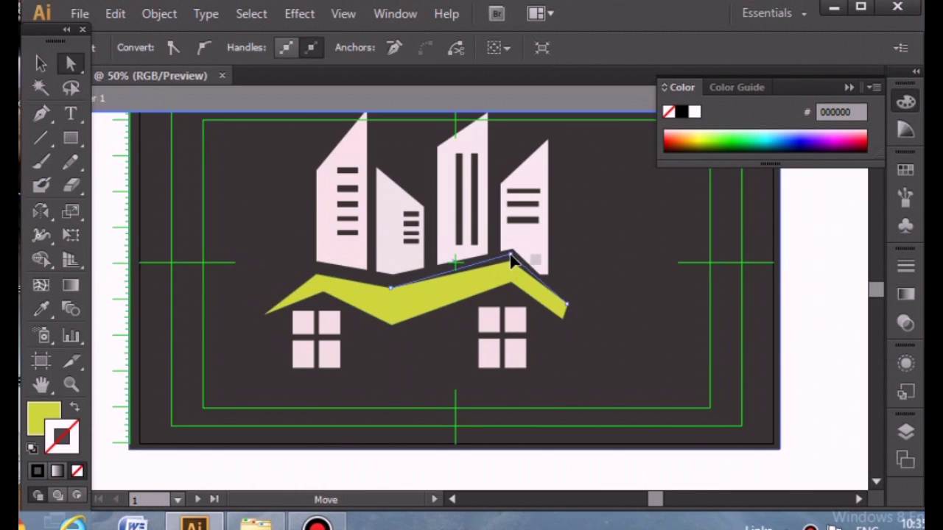
Nudge the zigzag band's peak and move the right window up under the band
left_click_drag(511, 261, 511, 263)
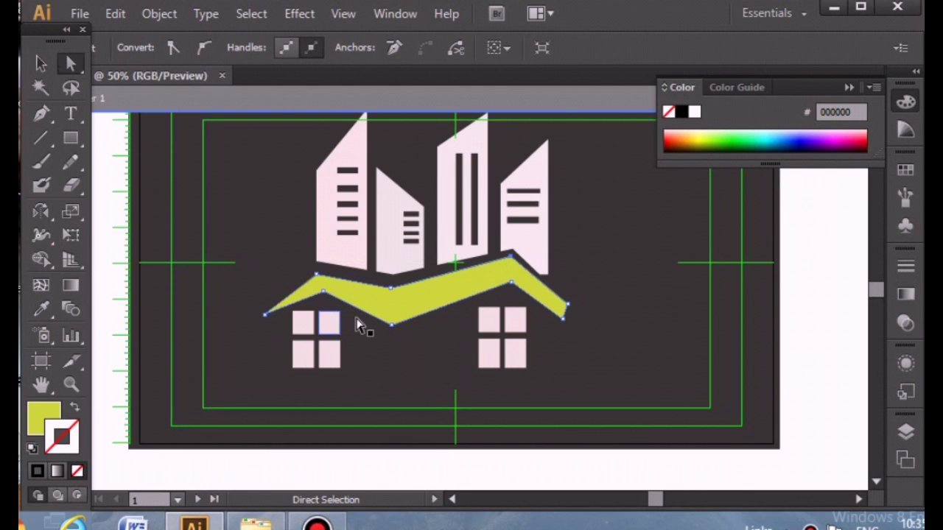
left_click(518, 339)
left_click(516, 325)
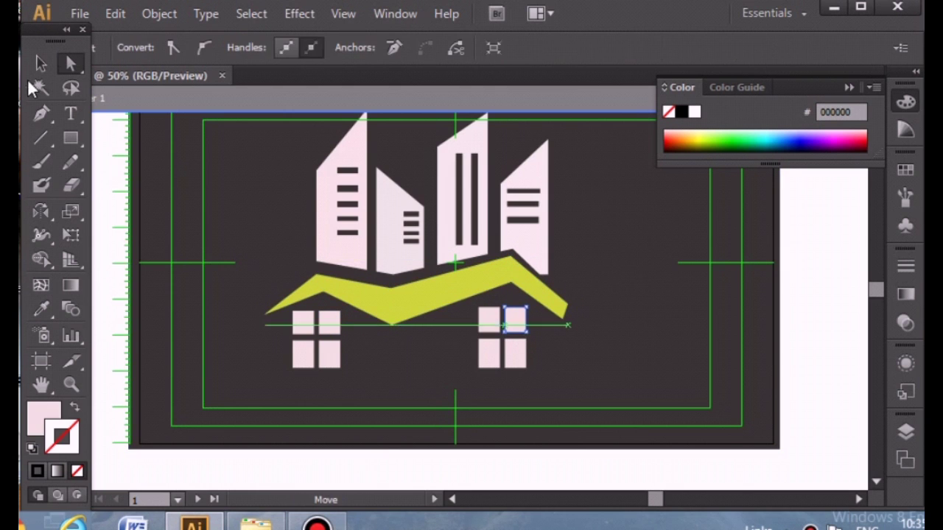
key("v")
left_click(508, 360)
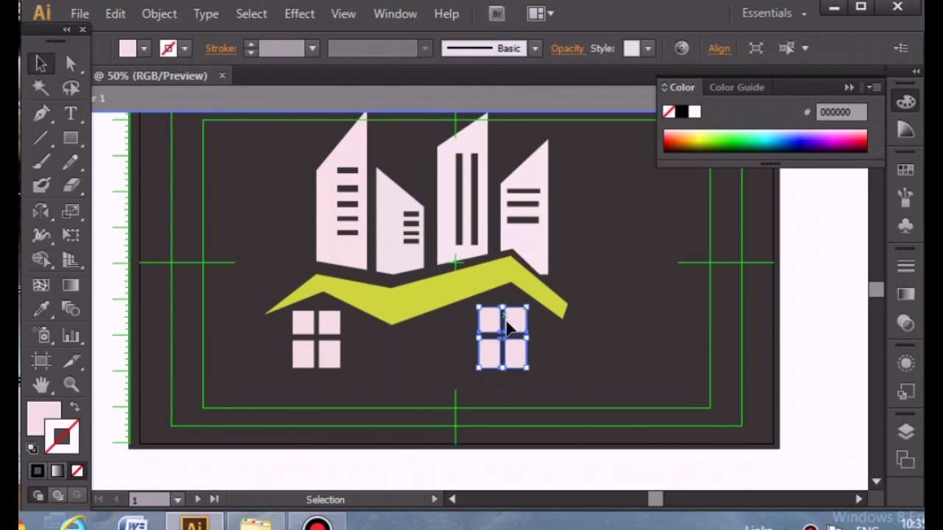
left_click_drag(511, 319, 512, 316)
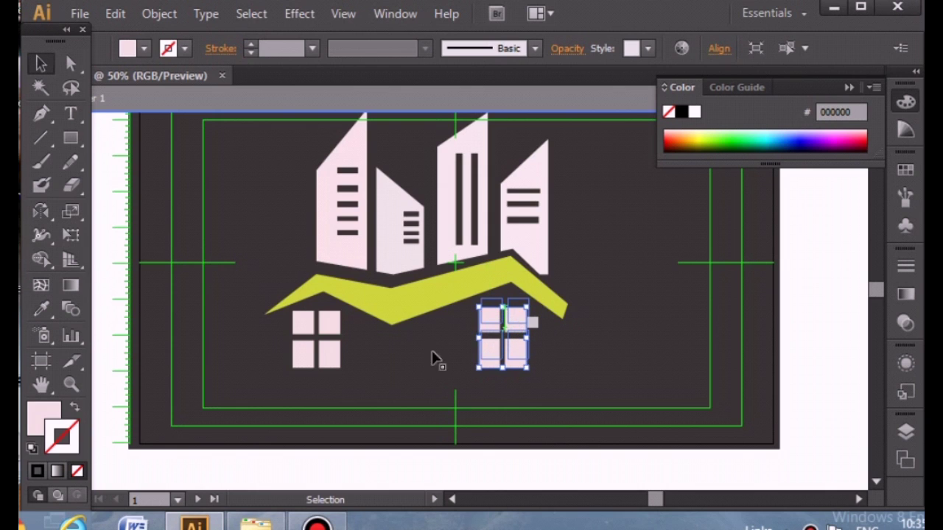
Scale down both four-pane windows, raising the right one closer to the lime band
left_click(316, 358)
left_click_drag(294, 367, 303, 358)
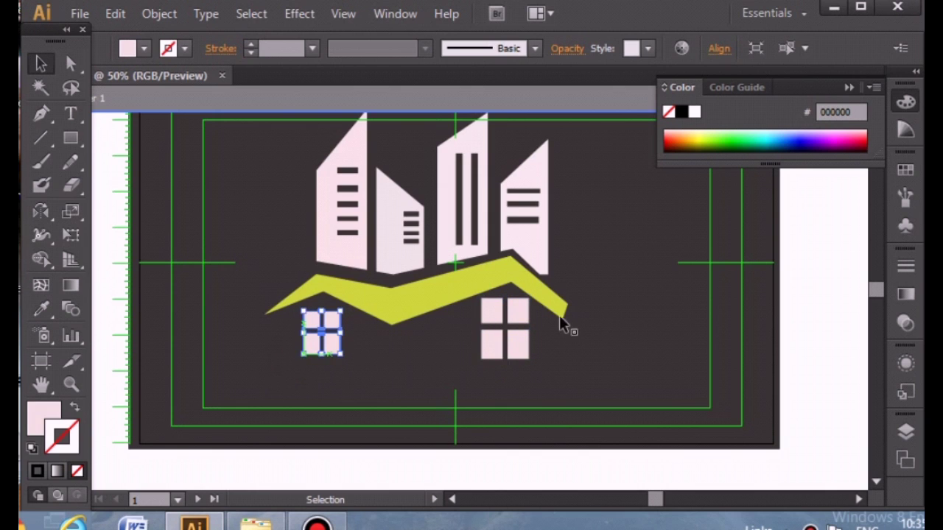
left_click(508, 332)
left_click_drag(480, 360, 490, 344)
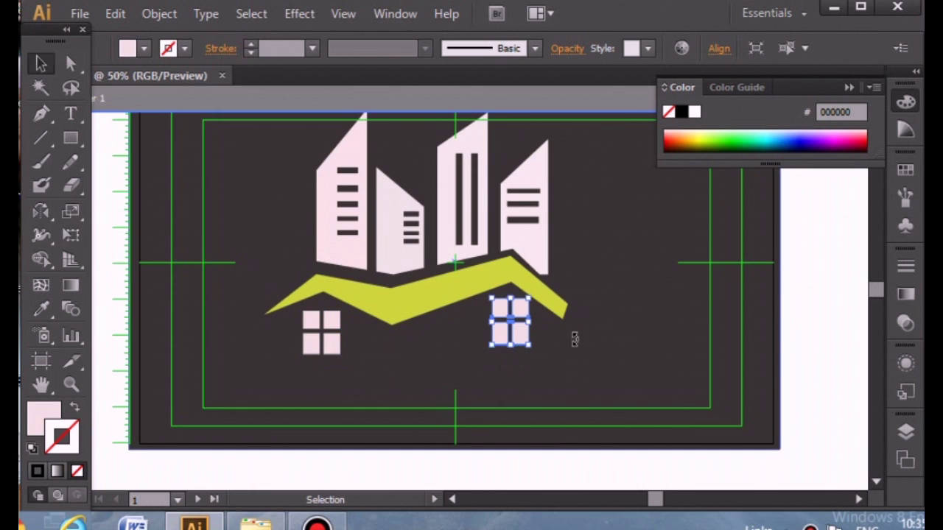
left_click(315, 352)
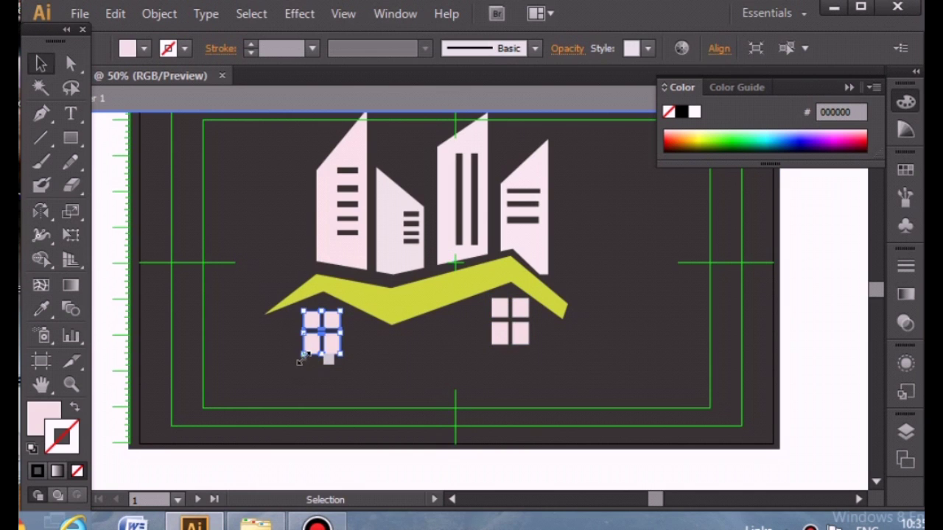
left_click_drag(307, 351, 288, 364)
left_click(288, 364)
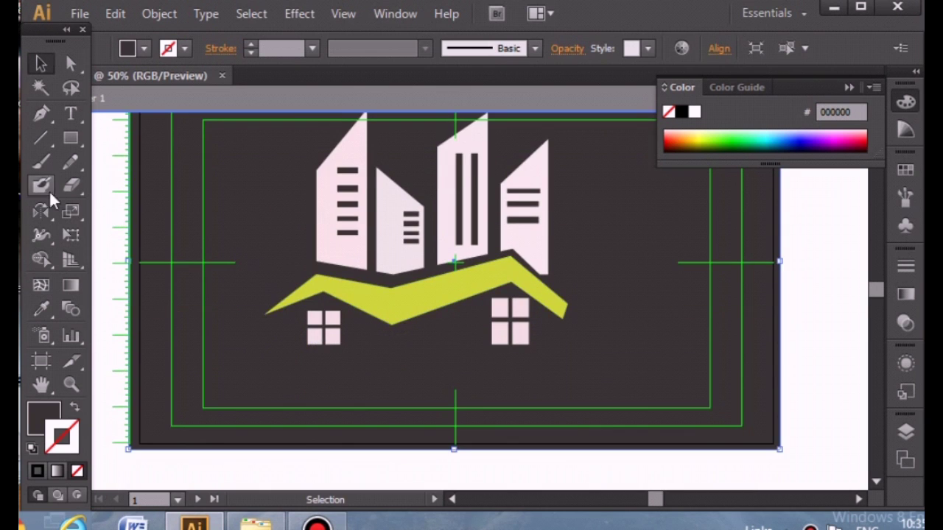
Switch to the Paintbrush, try a green fill and undo it, then deselect everything
left_click(39, 159)
left_click(535, 49)
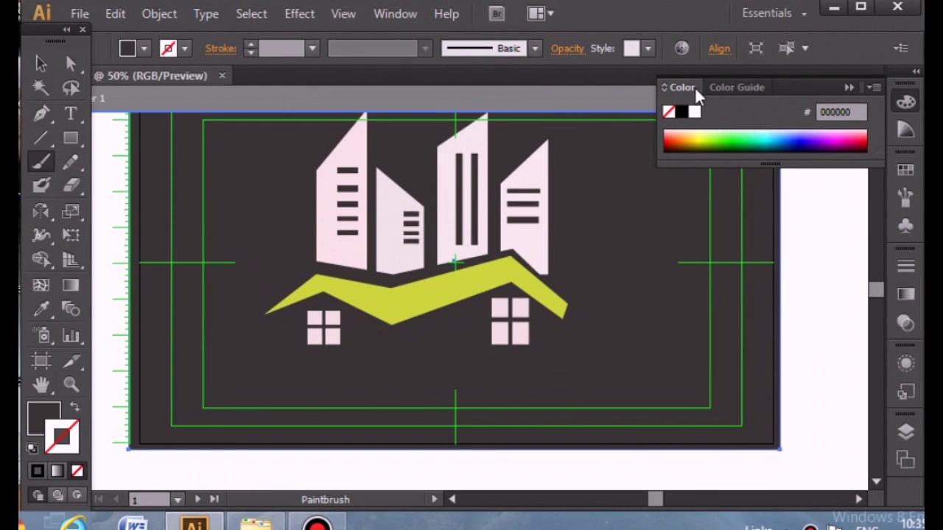
left_click(847, 89)
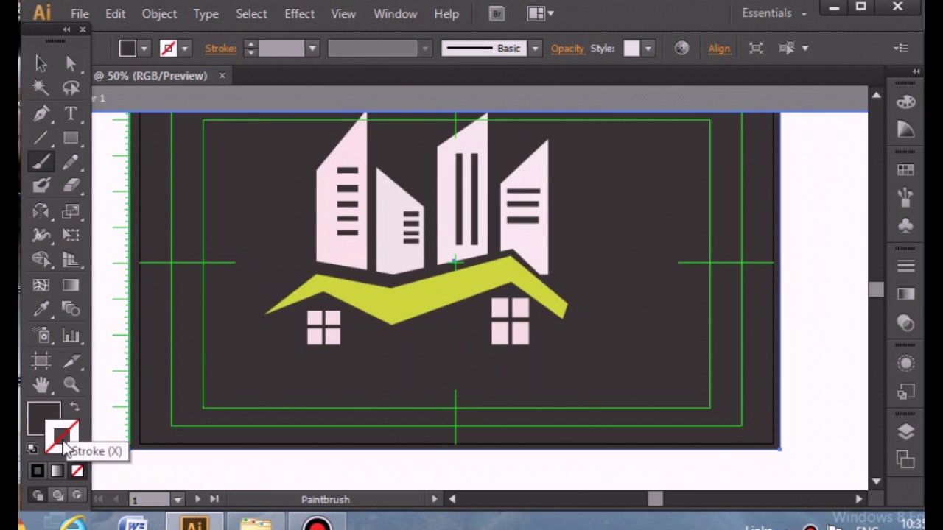
left_click(42, 419)
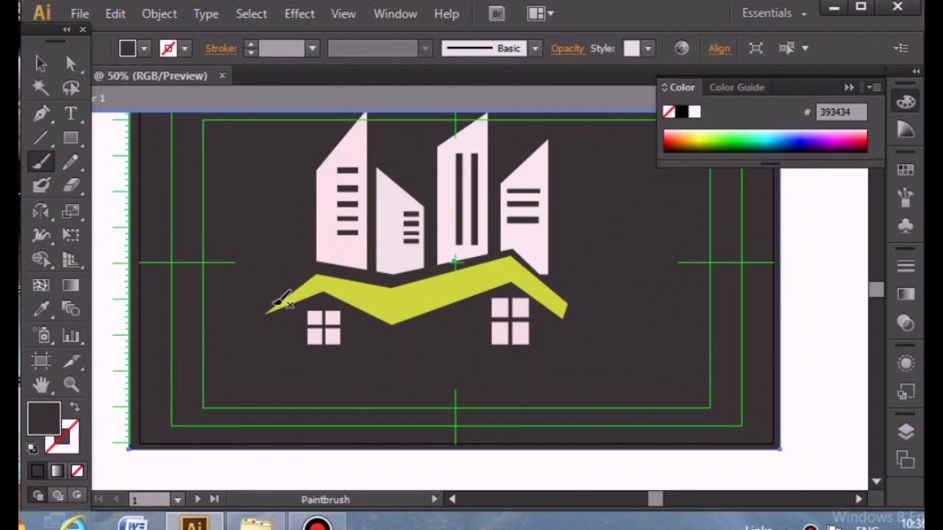
left_click(713, 138)
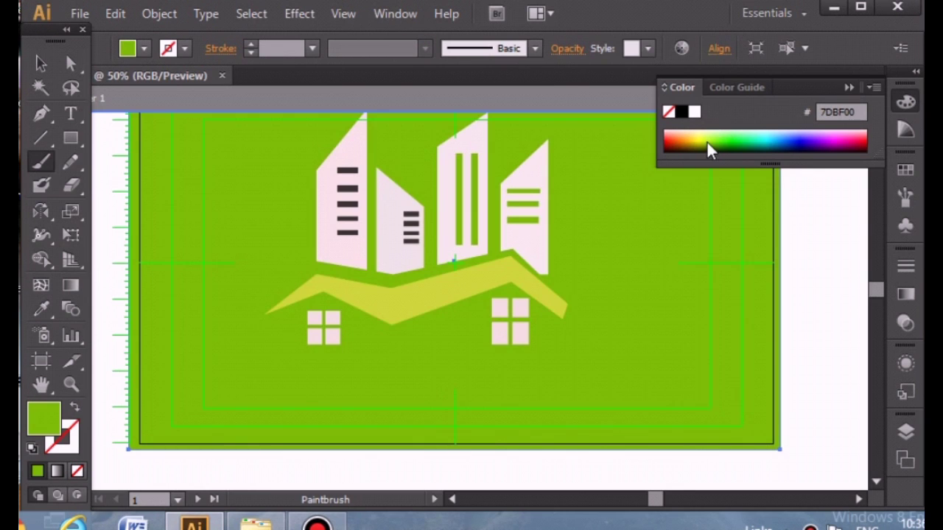
key("ctrl+z")
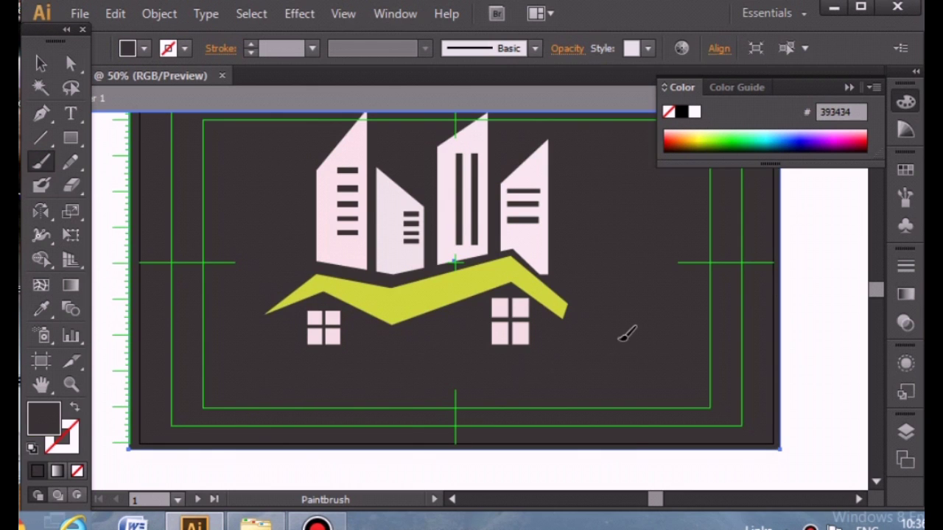
key("ctrl+shift+a")
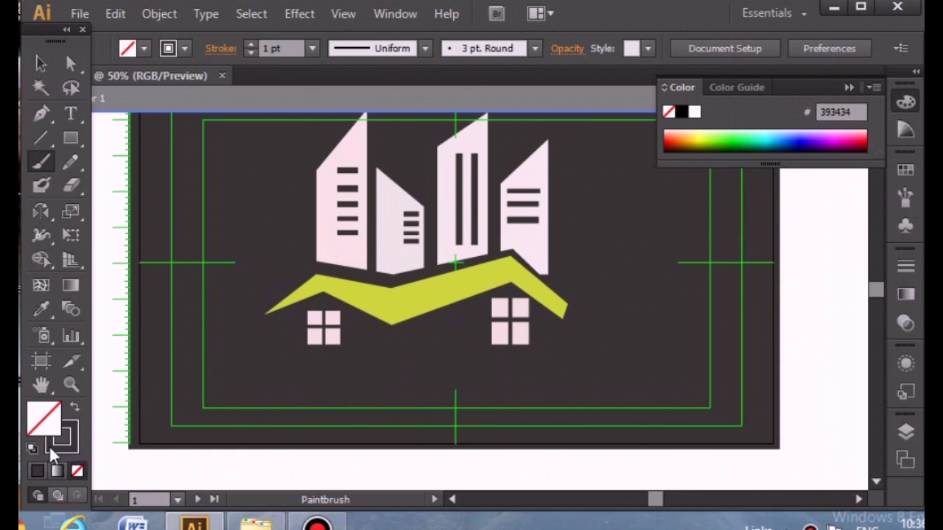
Set the stroke to None and the fill to pale pink EFE1E1
left_click(66, 442)
left_click(77, 471)
left_click(37, 426)
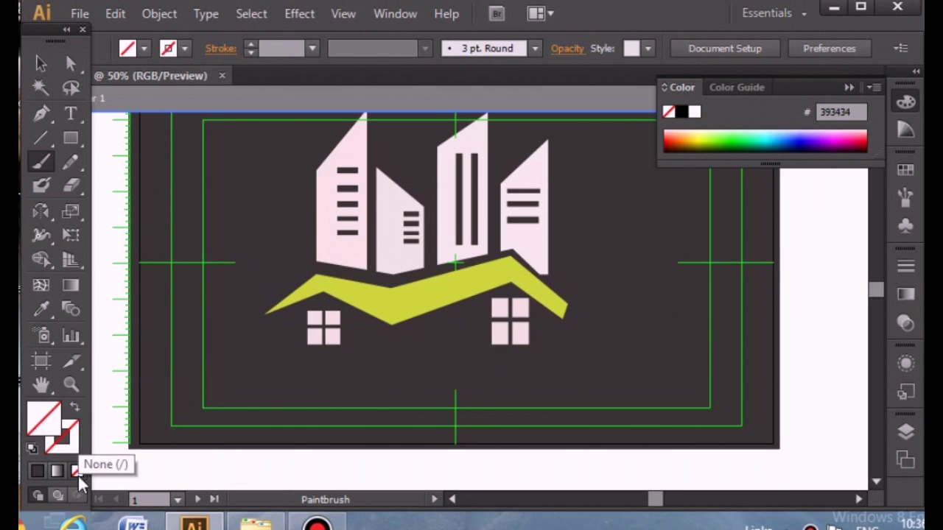
double_click(40, 426)
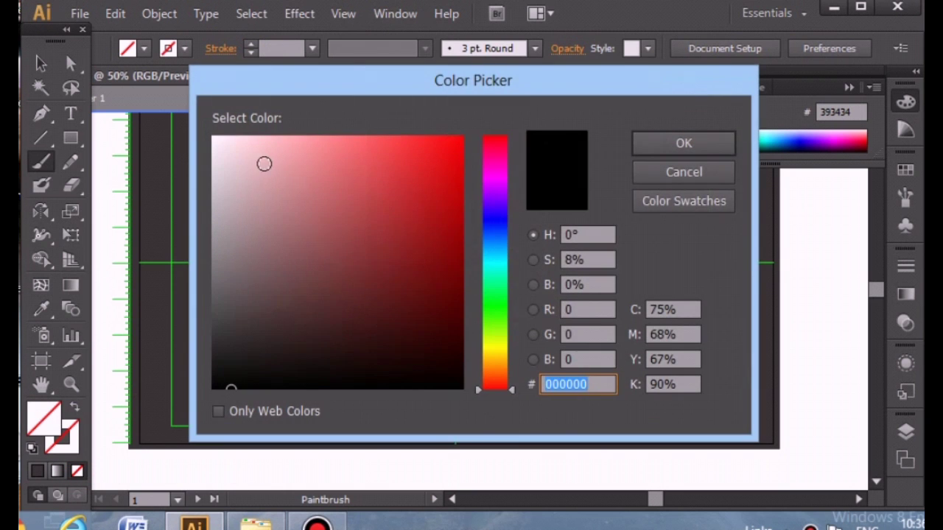
left_click(226, 152)
left_click(684, 143)
left_click_drag(244, 394, 621, 344)
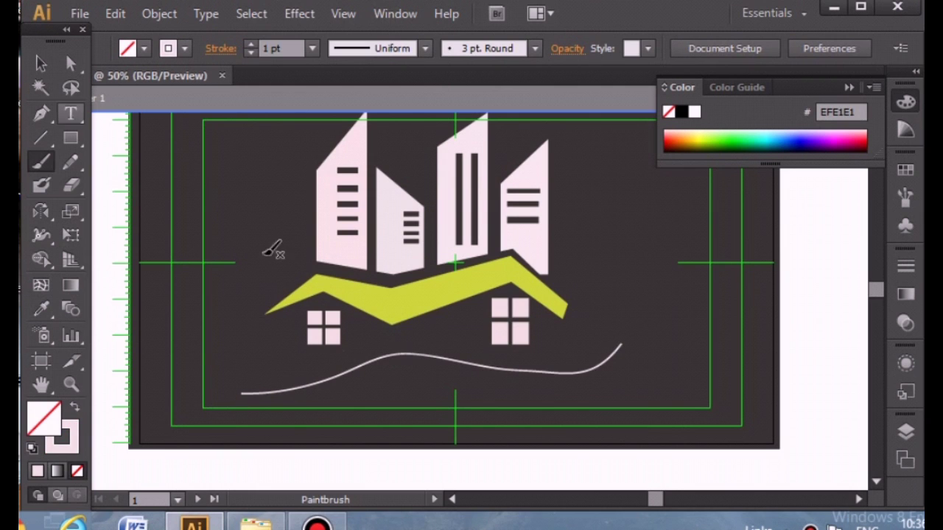
key("v")
left_click(343, 372)
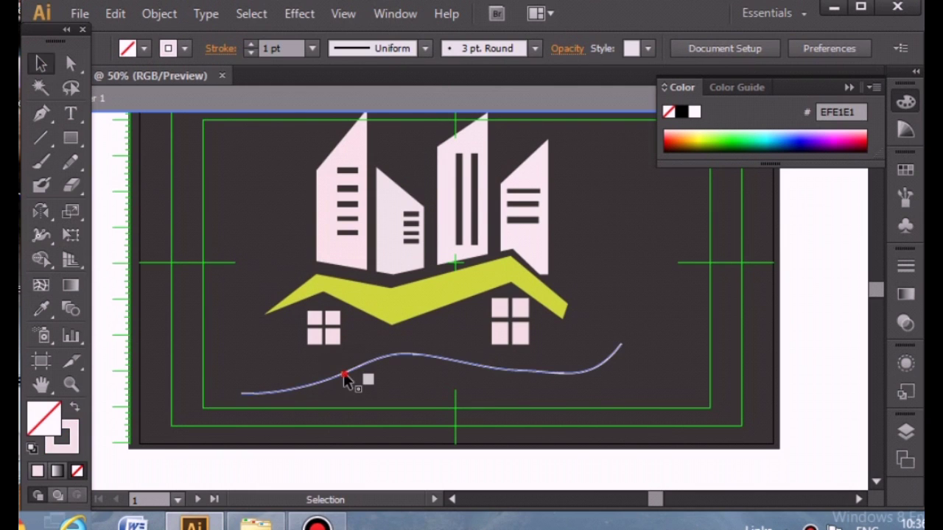
left_click(71, 64)
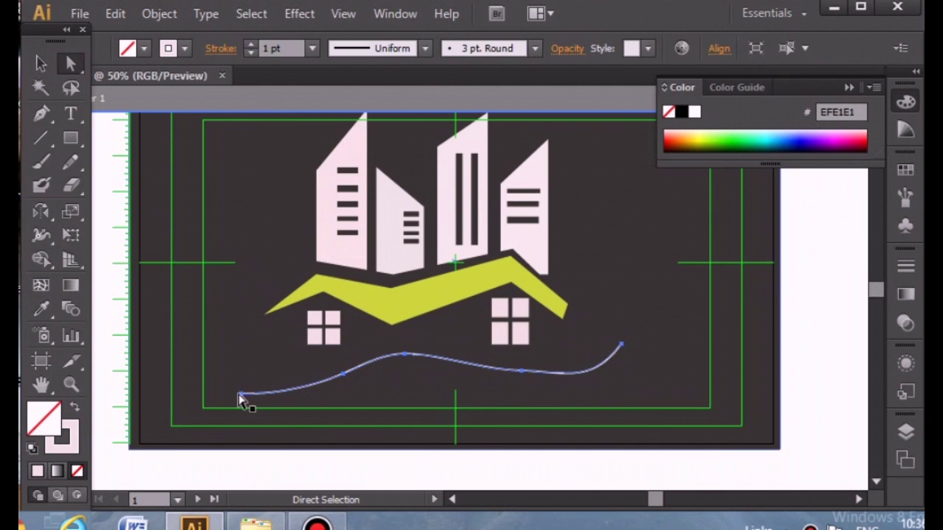
left_click(242, 395)
left_click_drag(247, 383, 247, 365)
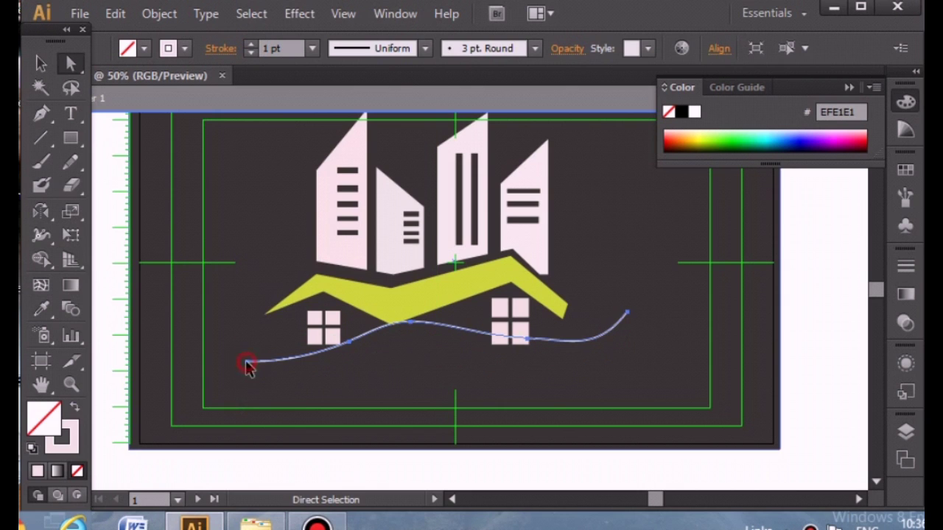
left_click(412, 324)
mouse_move(413, 326)
left_mouse_down()
mouse_move(440, 365)
mouse_move(439, 350)
mouse_move(425, 366)
left_mouse_up()
left_click(572, 341)
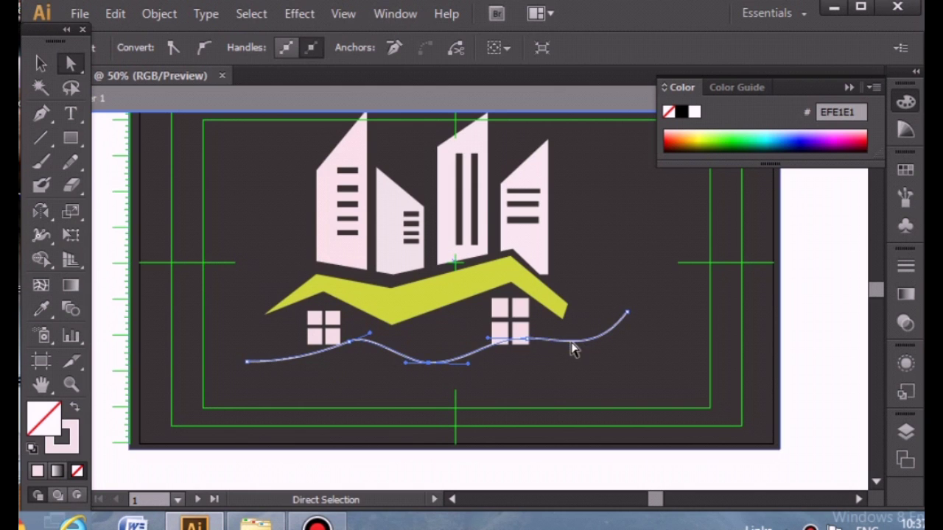
left_click_drag(525, 363, 526, 372)
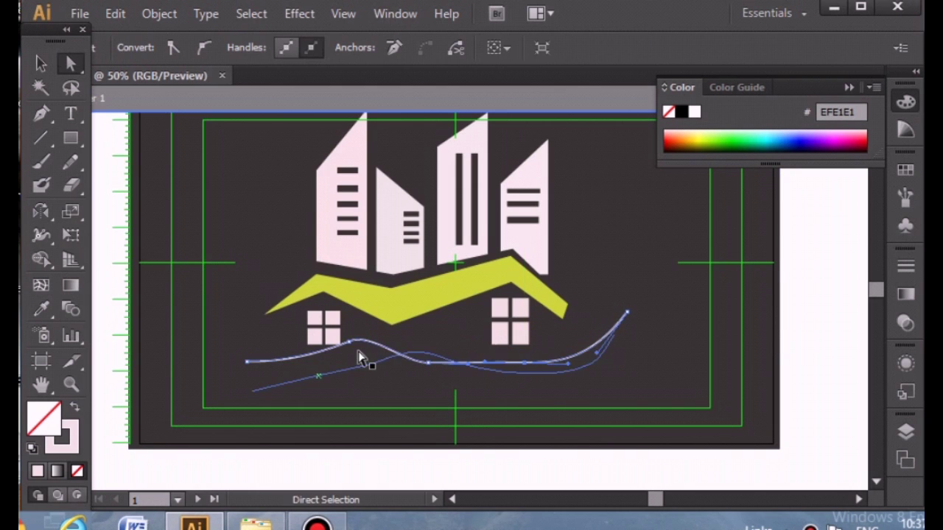
left_click_drag(358, 346, 316, 367)
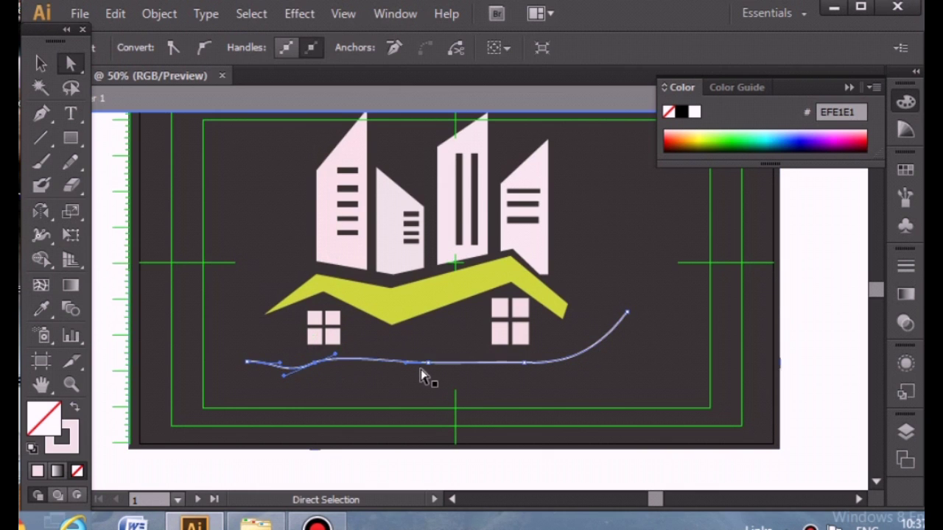
left_click_drag(429, 364, 425, 348)
mouse_move(312, 367)
left_mouse_down()
mouse_move(262, 387)
mouse_move(253, 381)
left_mouse_up()
left_click(268, 400)
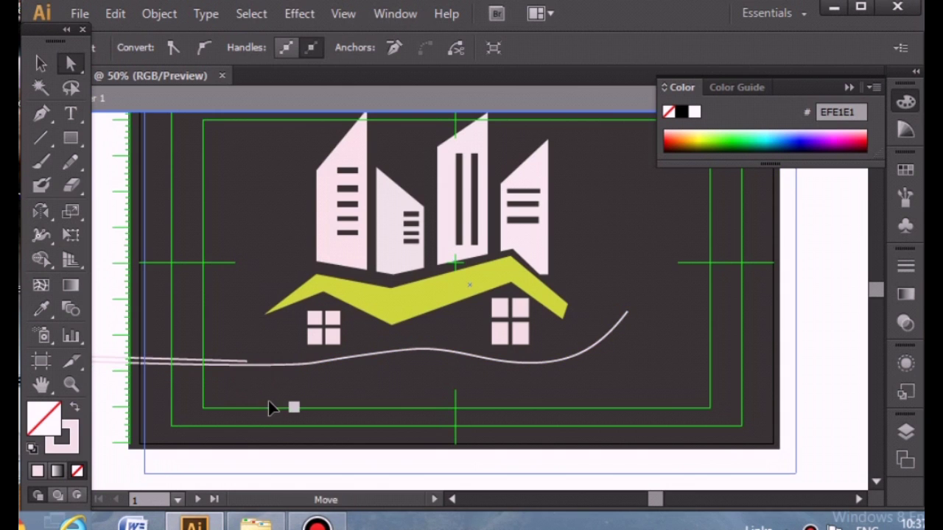
left_click(127, 218, "ctrl")
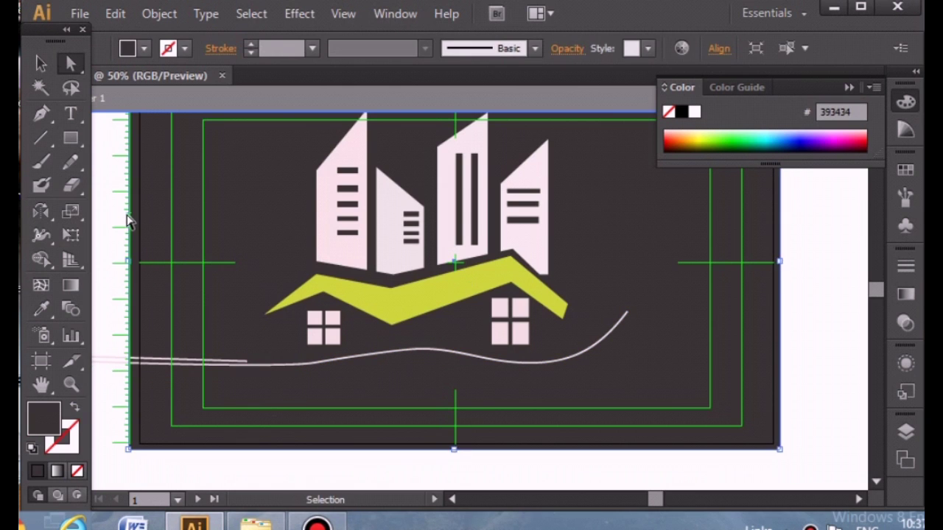
left_click(40, 63)
left_click(279, 366)
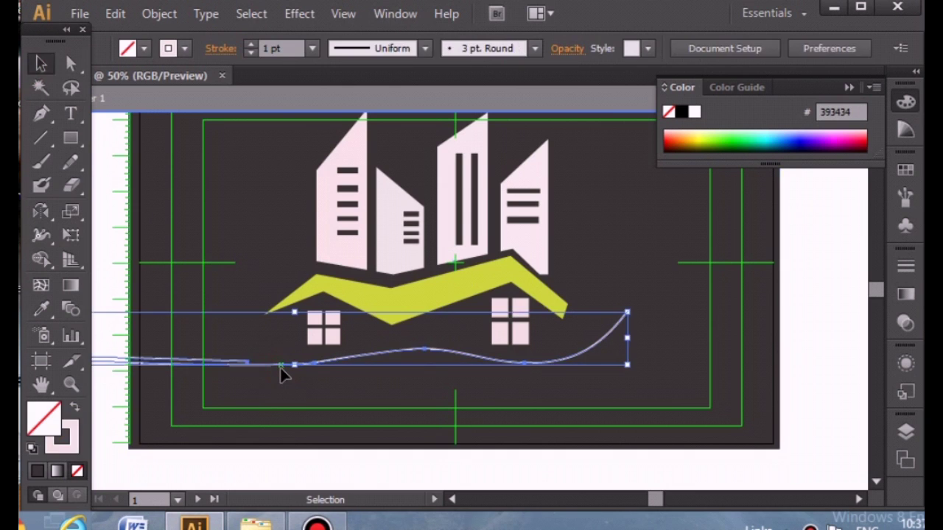
key("Delete")
left_click(41, 161)
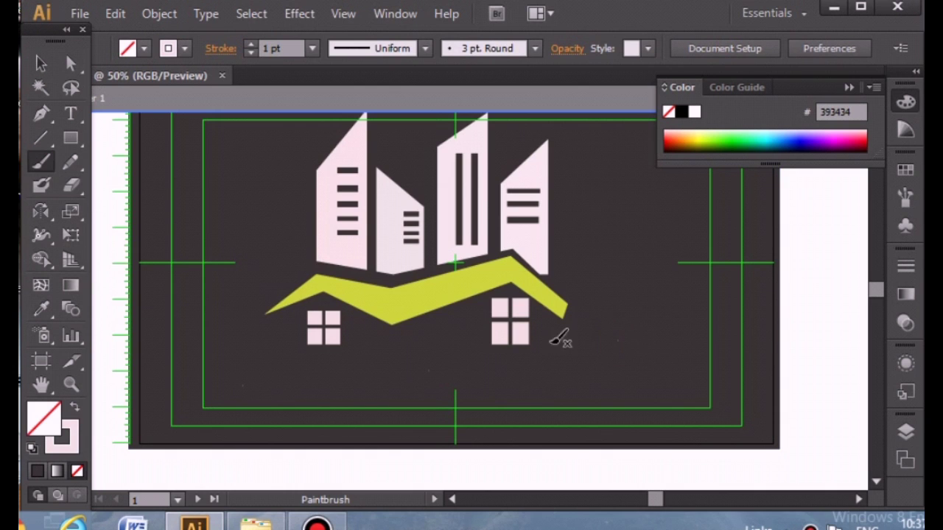
Apply a pointed variable width profile and paint a trial curve below the logo
left_click(425, 48)
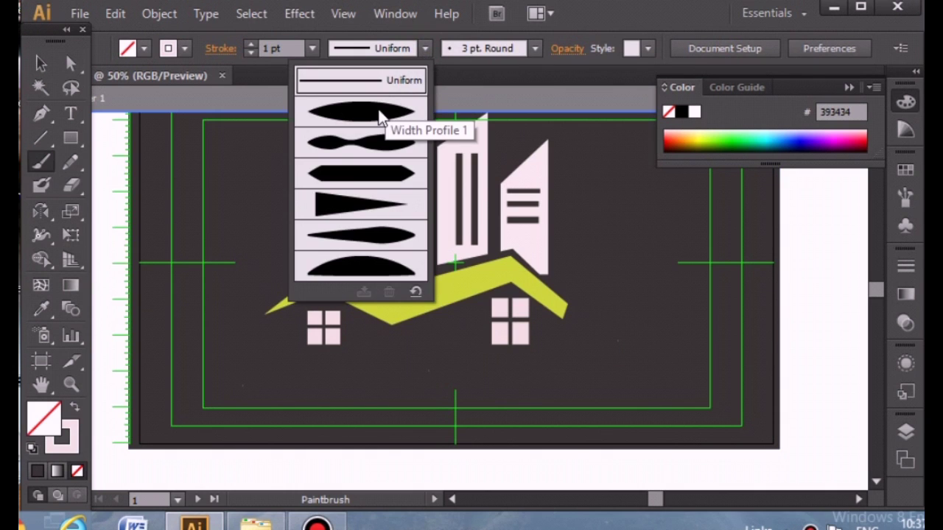
left_click(364, 172)
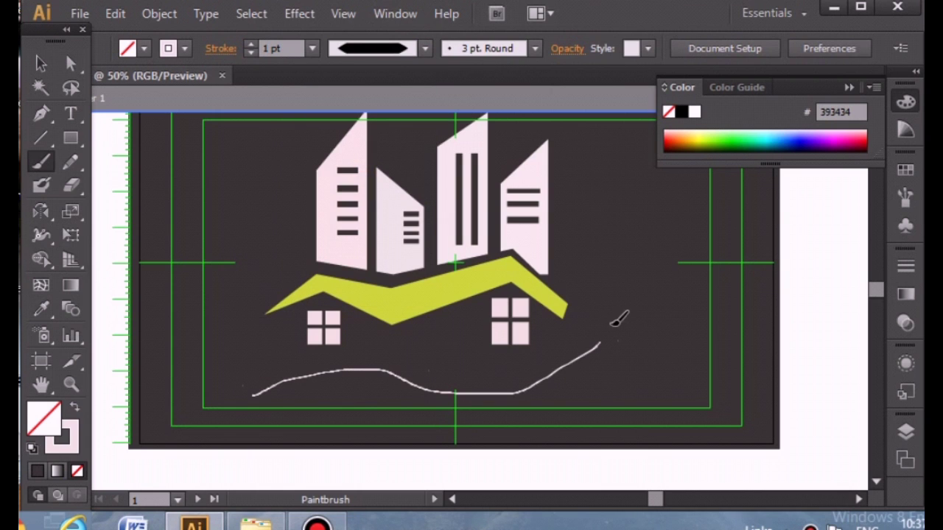
left_click_drag(444, 390, 608, 329)
left_click(41, 63)
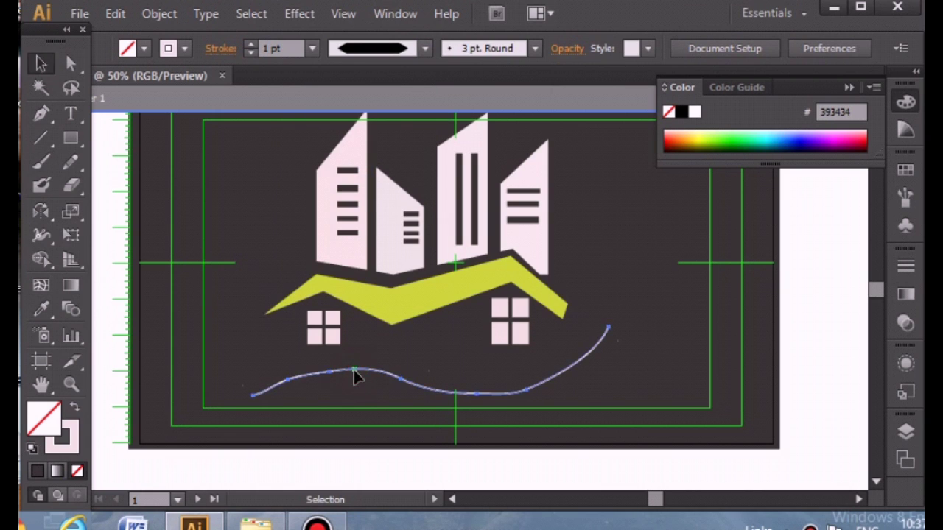
left_click(293, 380)
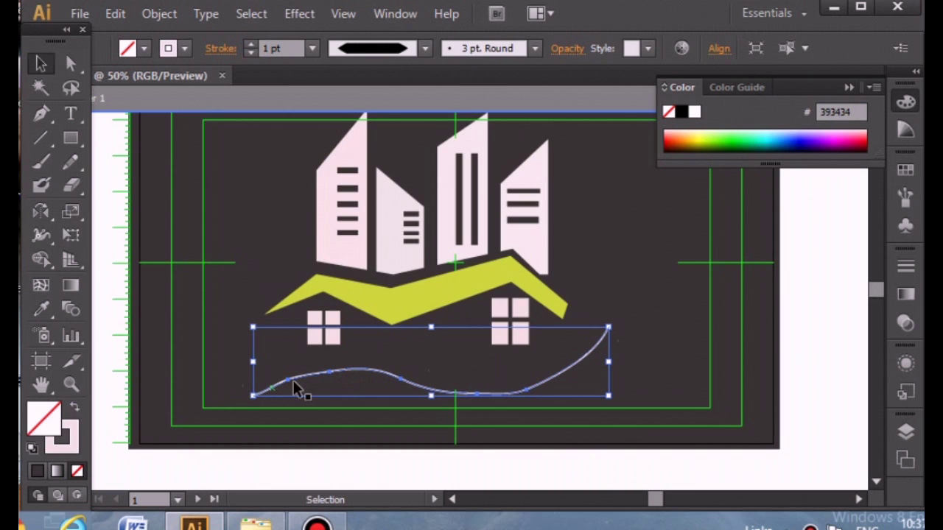
Adjust the trial curve's anchor points, then delete the whole curve
left_click(71, 63)
mouse_move(252, 397)
left_mouse_down()
mouse_move(244, 387)
mouse_move(227, 395)
left_mouse_up()
left_click(241, 382)
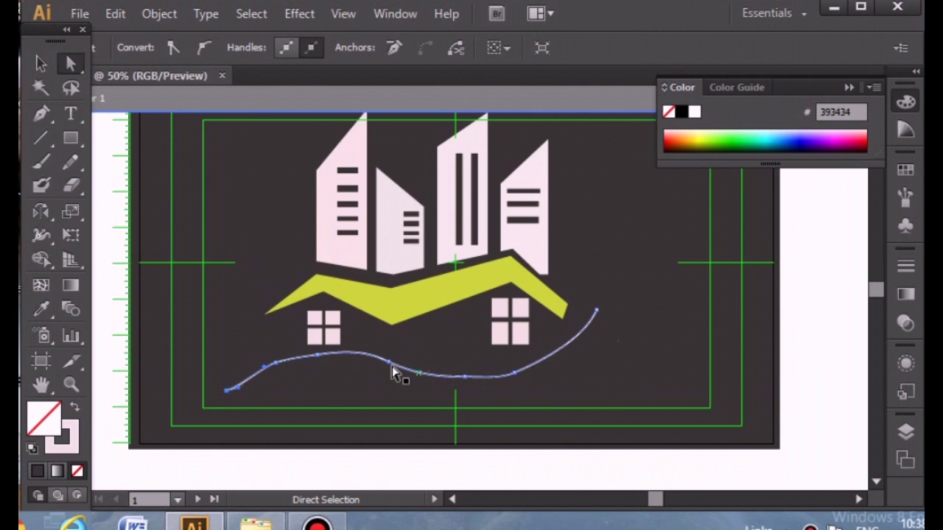
left_click_drag(403, 374, 421, 379)
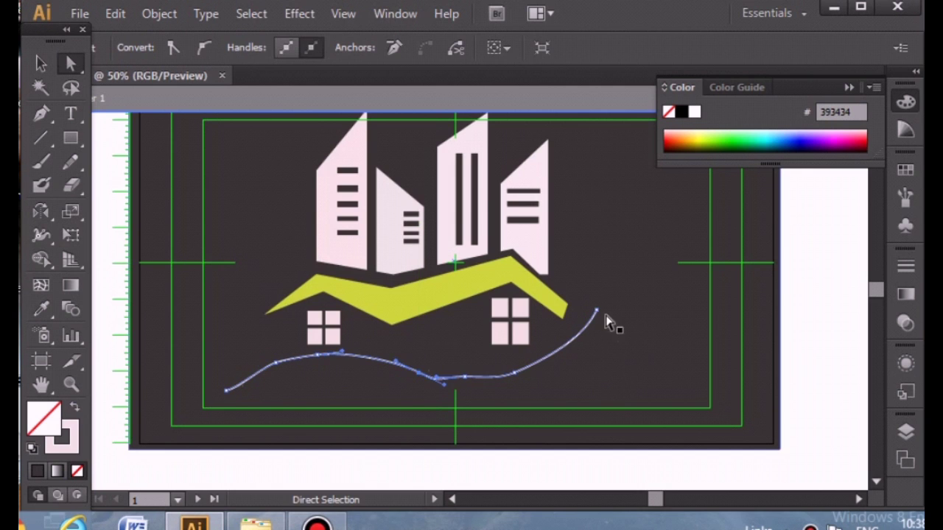
left_click_drag(606, 317, 622, 342)
key("ctrl+z")
left_click(568, 352)
key("Delete")
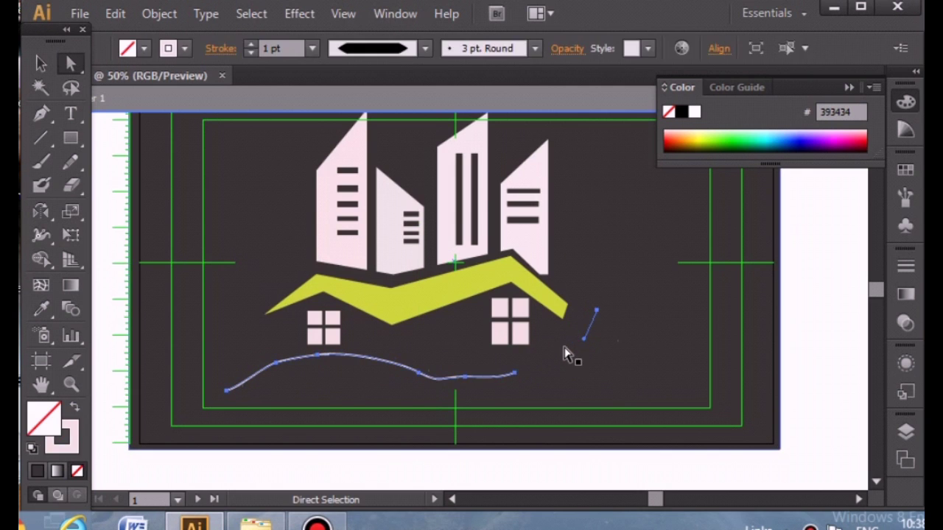
left_click(40, 64)
key("Delete")
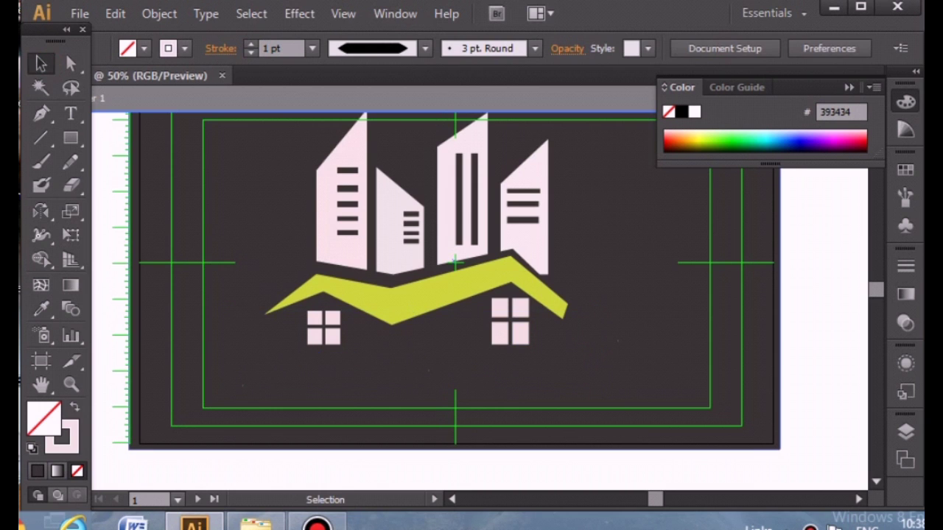
Reset the width profile to Uniform and set the stroke weight to 3 pt
left_click(424, 49)
left_click(343, 76)
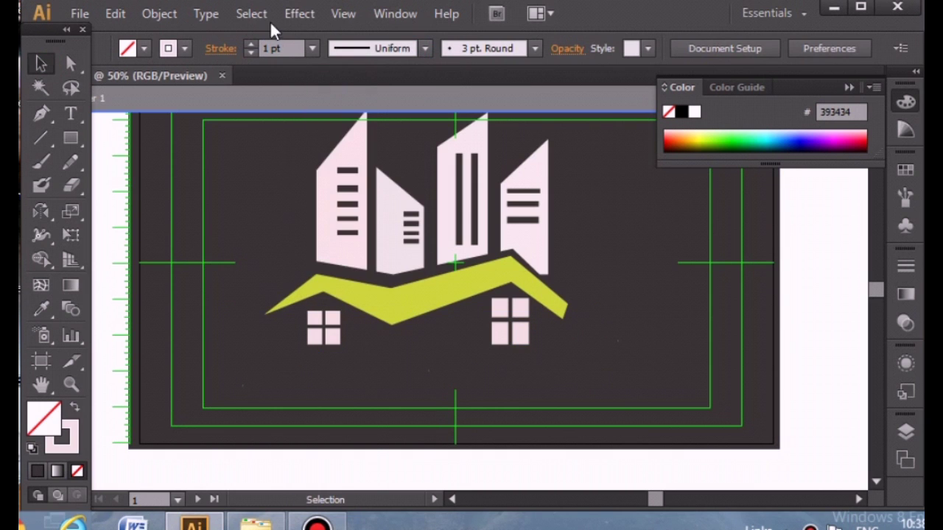
left_click(313, 49)
left_click(332, 146)
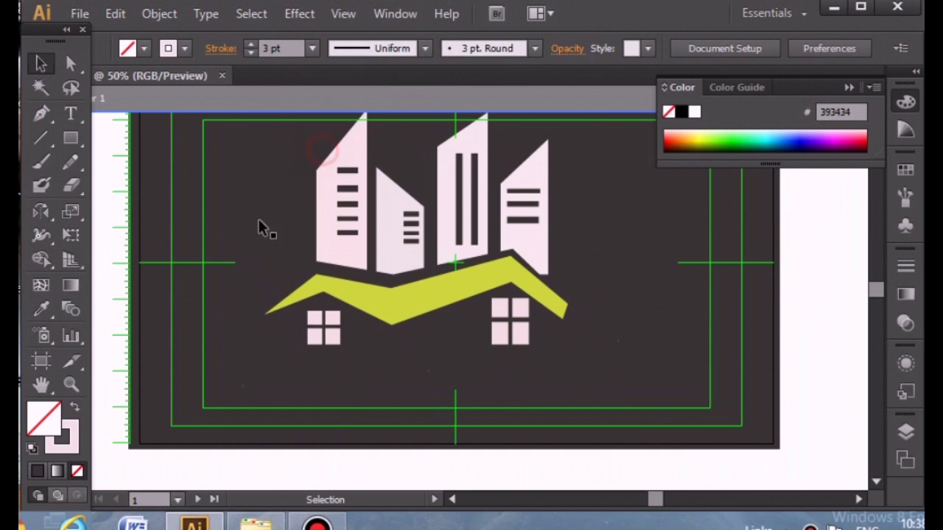
Paint a trial curve across the lower area and delete it
left_click(41, 162)
left_click_drag(293, 381, 610, 321)
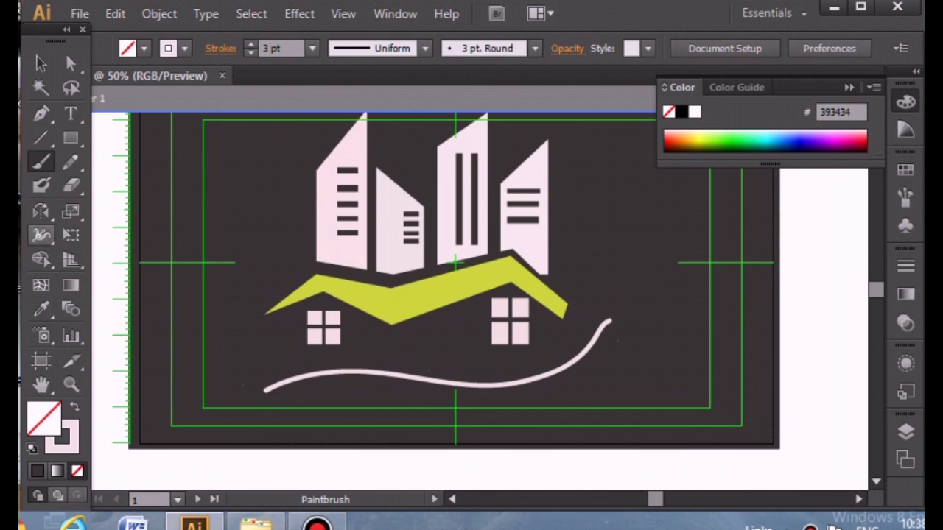
left_click(41, 63)
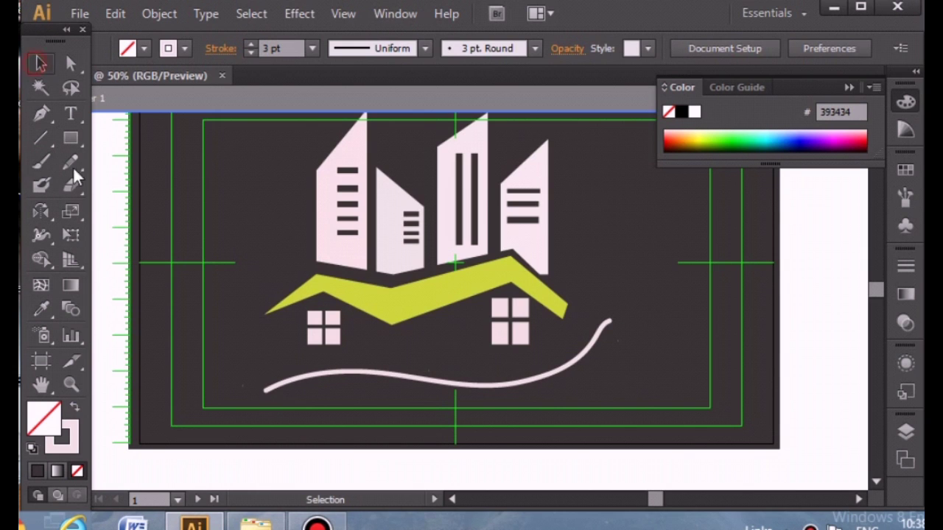
left_click(289, 385)
key("Delete")
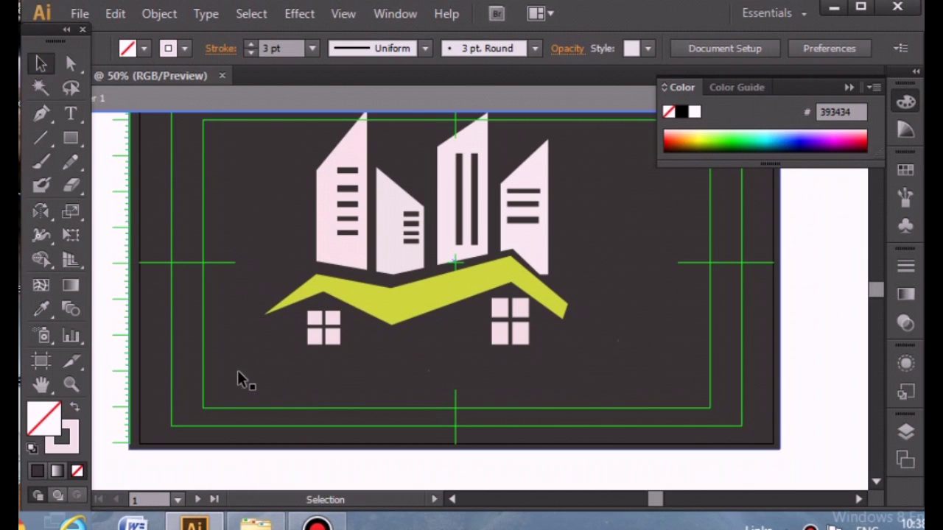
Paint a long smooth pale pink swoosh beneath the houses and windows
left_click(41, 162)
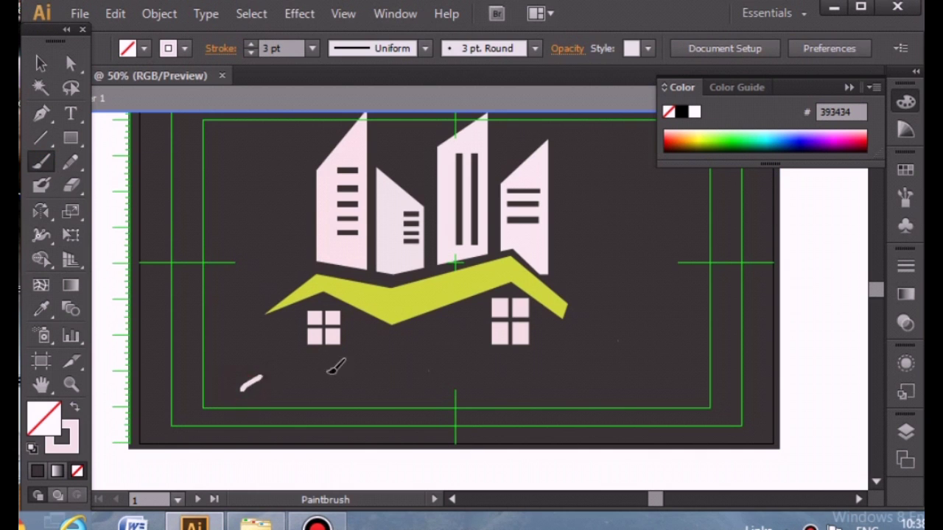
left_click_drag(329, 373, 638, 329)
scroll(200, 216, "down", 1)
scroll(214, 199, "up", 2)
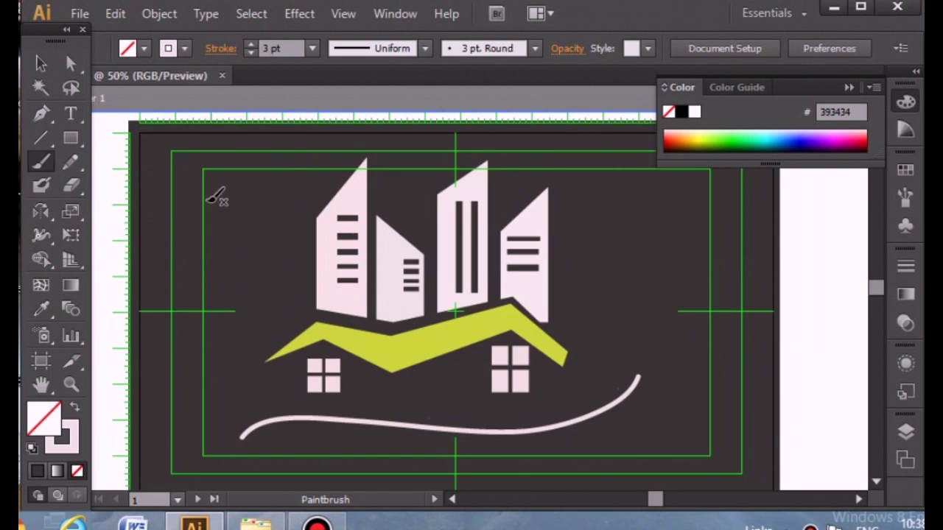
scroll(398, 230, "down", 2)
scroll(311, 228, "up", 1)
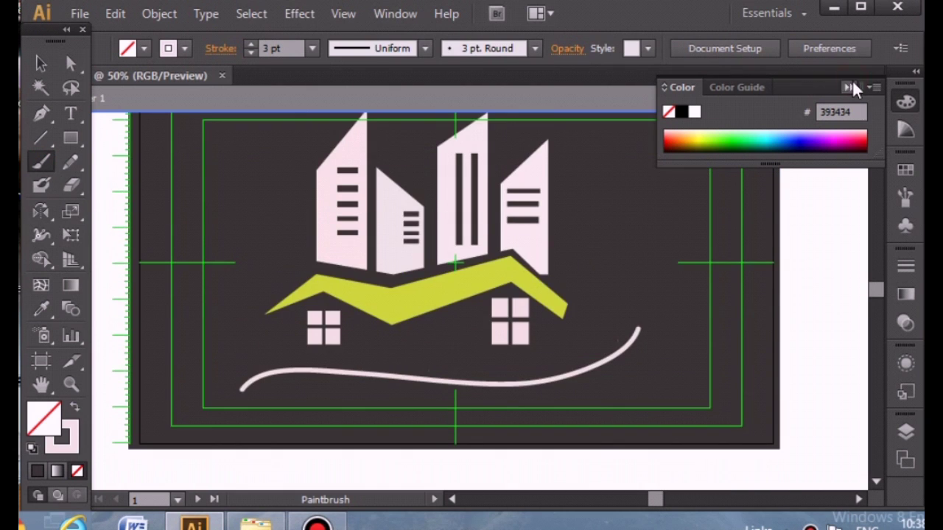
left_click(850, 87)
scroll(284, 270, "up", 2)
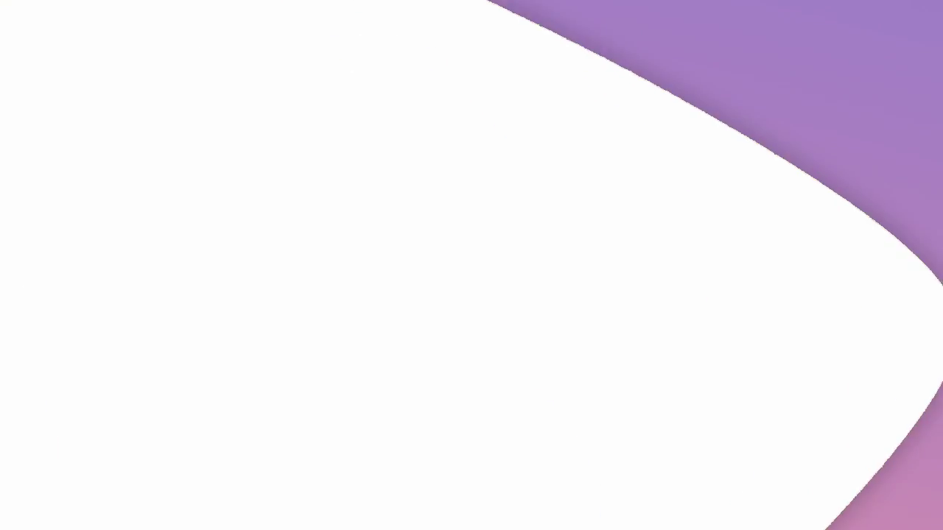